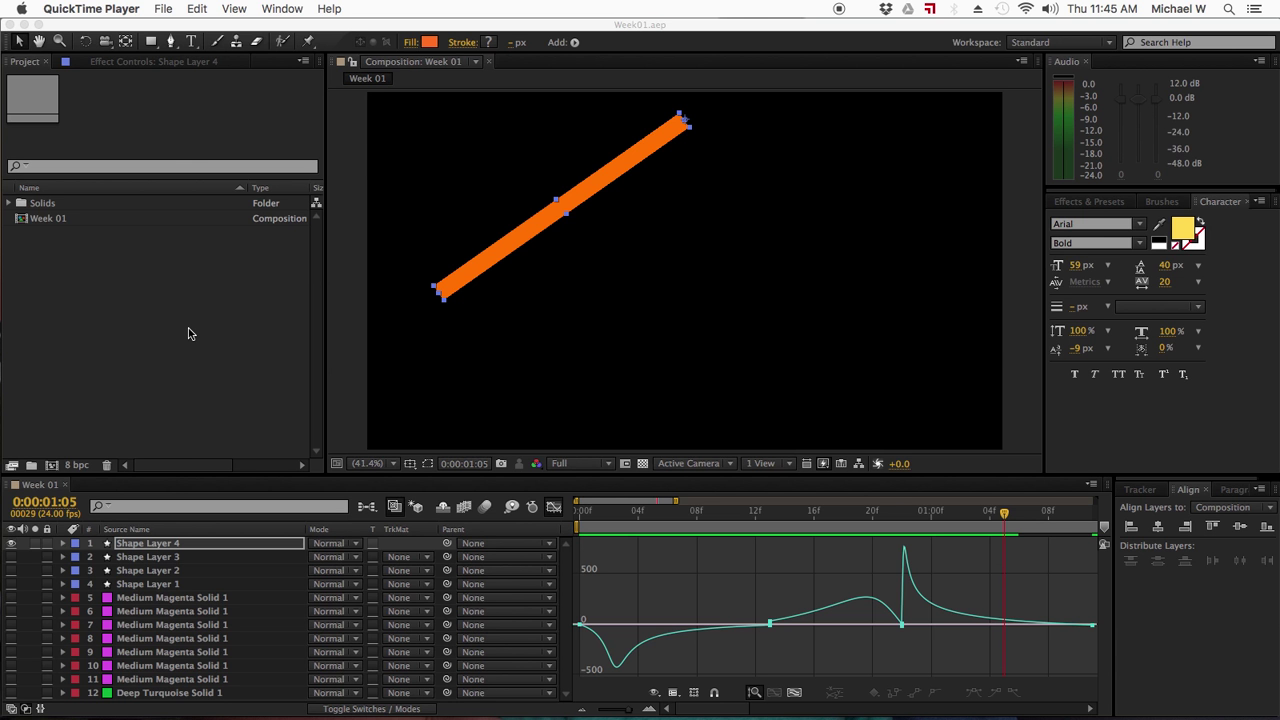
Step: Hide the orange line layer, Shape Layer 4, leaving the Week 01 comp an empty black frame
{"action": "left_click", "coordinate": [20, 547]}
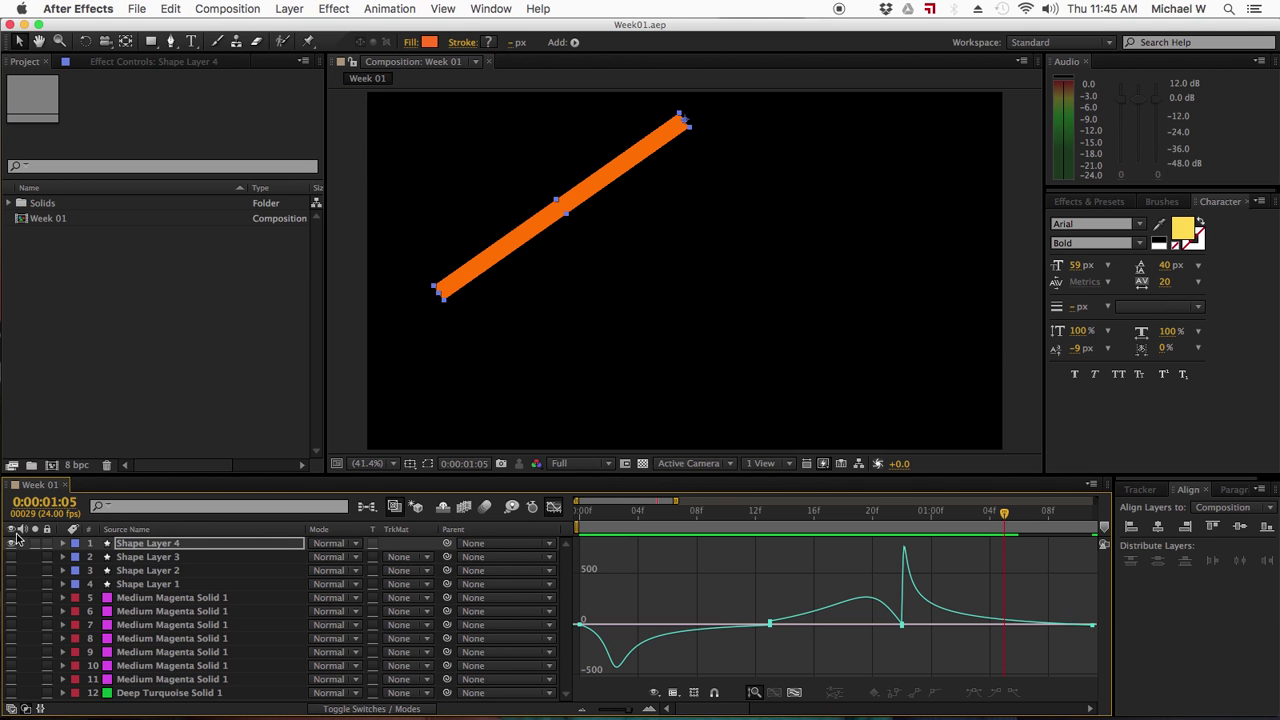
{"action": "left_click", "coordinate": [12, 543]}
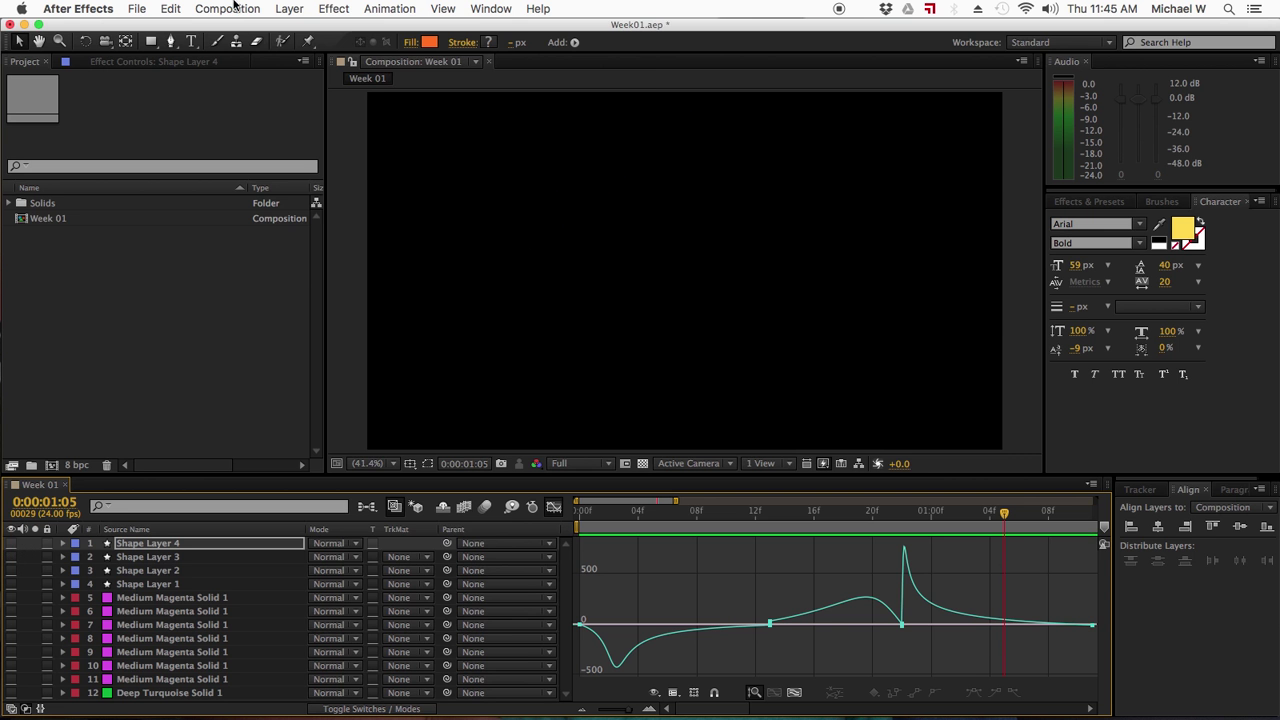
Step: Create a new empty shape layer from Layer > New > Shape Layer
{"action": "left_click", "coordinate": [289, 9]}
{"action": "mouse_move", "coordinate": [466, 30]}
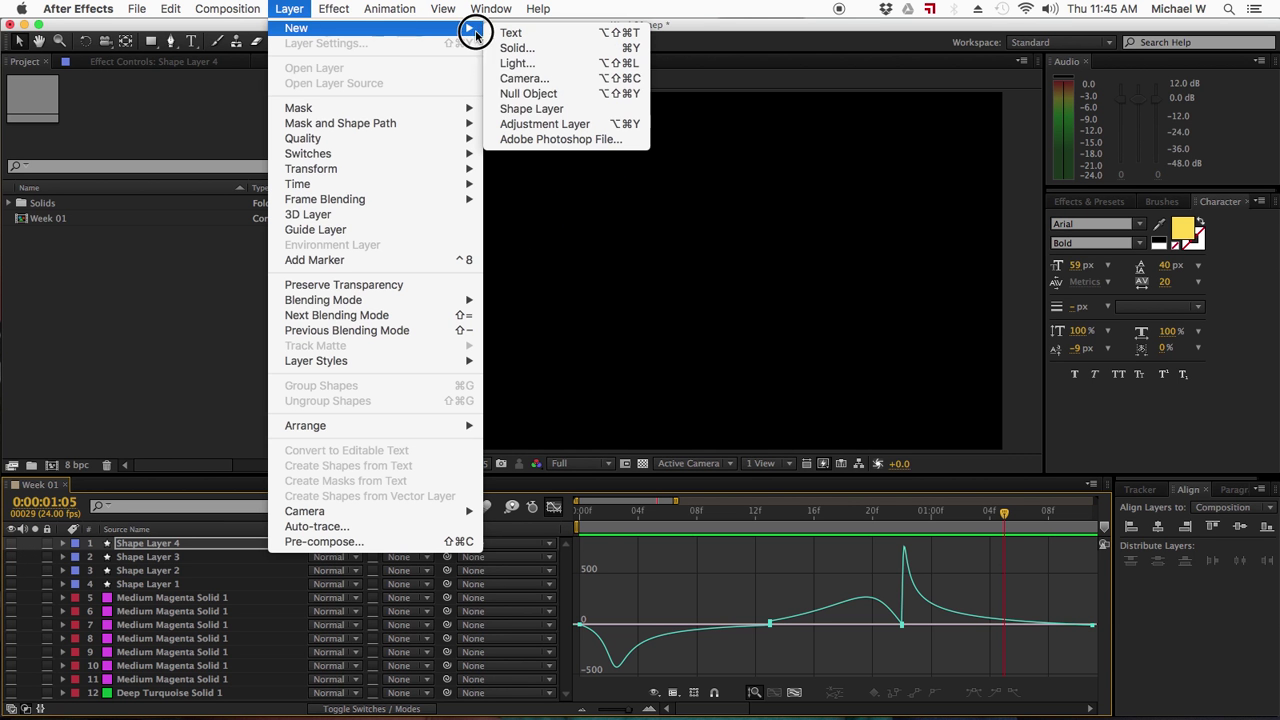
{"action": "left_click", "coordinate": [590, 110]}
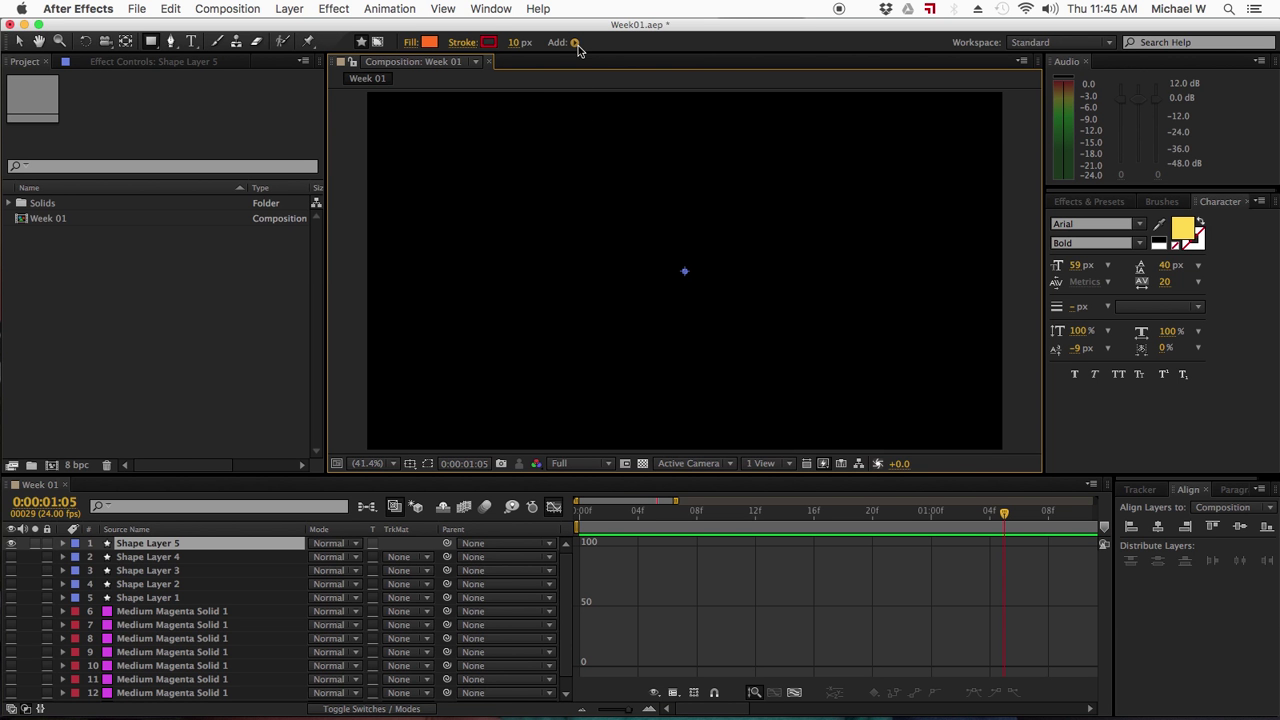
Step: Add a Polystar path to the new shape layer and return the timeline to frame 0
{"action": "left_click", "coordinate": [63, 544]}
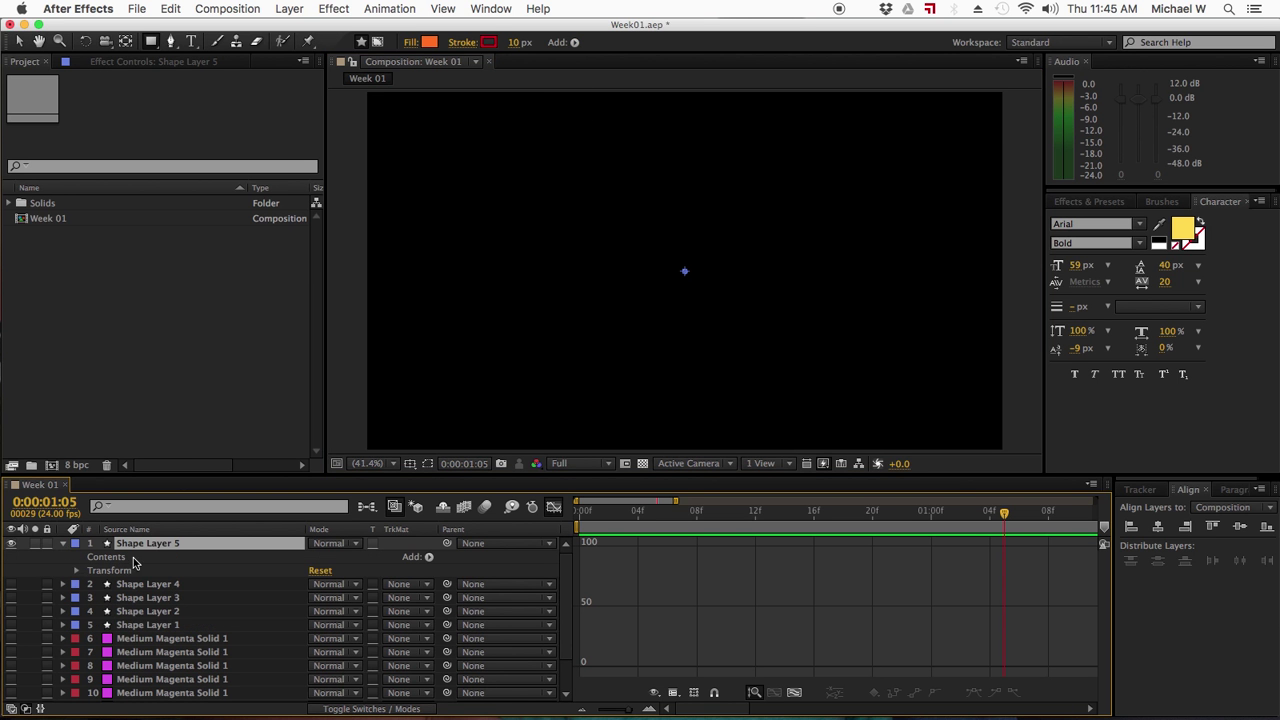
{"action": "left_click", "coordinate": [430, 558]}
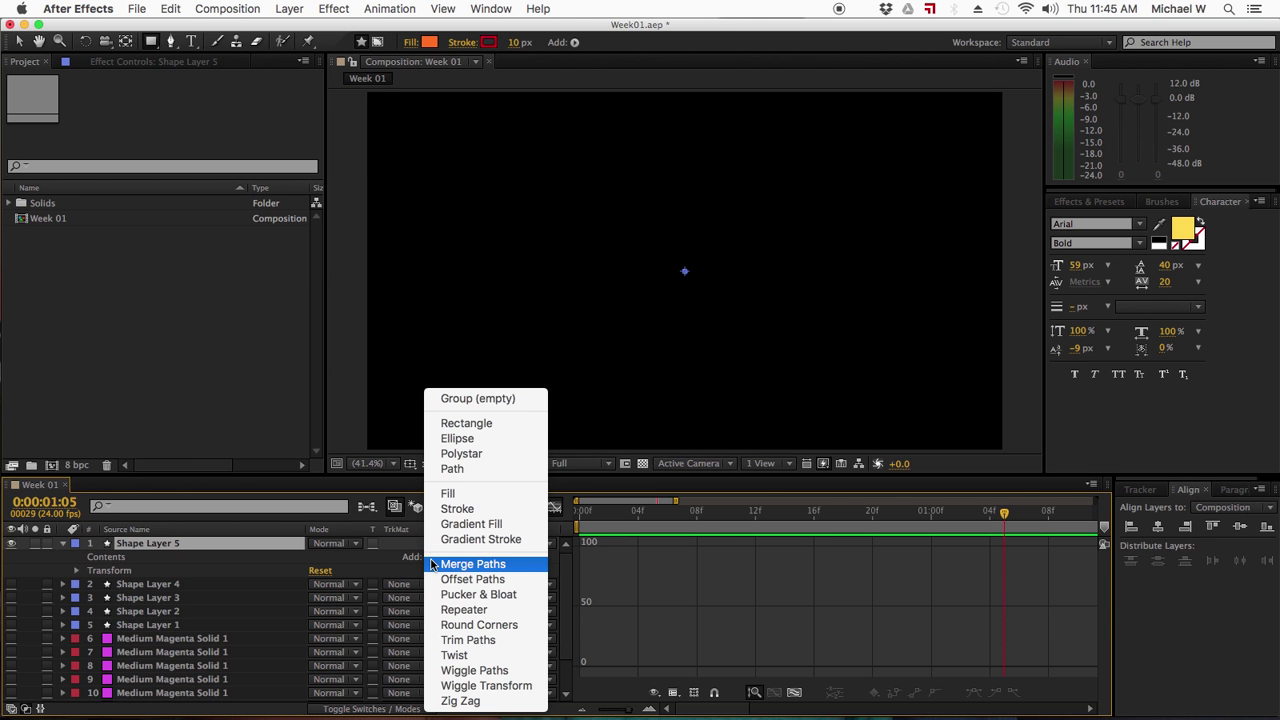
{"action": "left_click", "coordinate": [516, 451]}
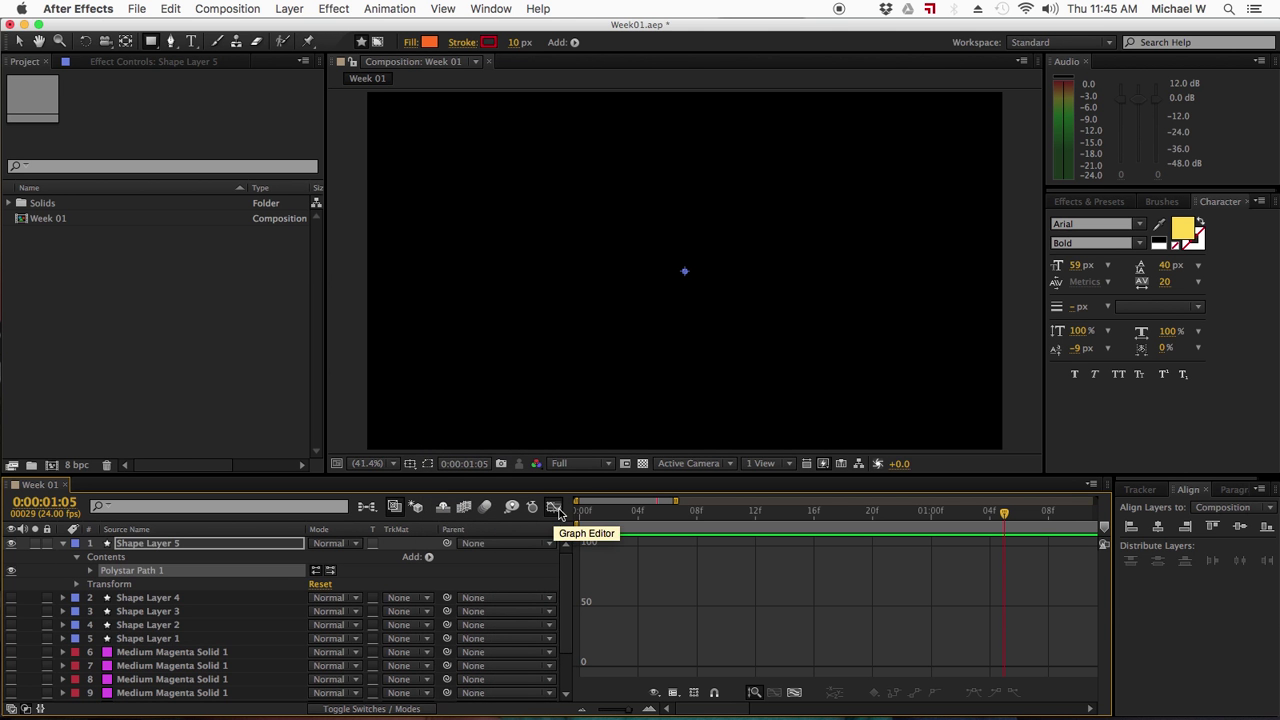
{"action": "left_click", "coordinate": [556, 512]}
{"action": "mouse_move", "coordinate": [609, 512]}
{"action": "left_mouse_down"}
{"action": "mouse_move", "coordinate": [545, 516]}
{"action": "mouse_move", "coordinate": [556, 522]}
{"action": "left_mouse_up"}
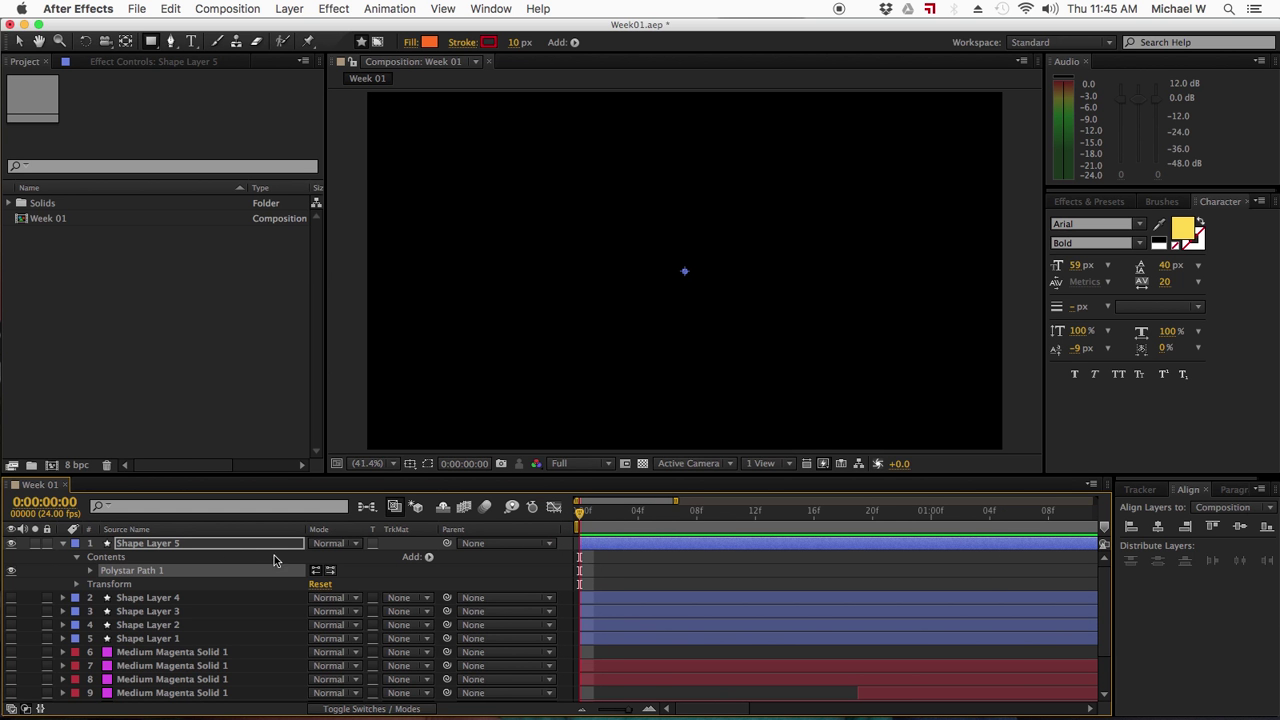
Step: Add a white stroke to the polystar and thicken it to 9 px
{"action": "left_click", "coordinate": [430, 558]}
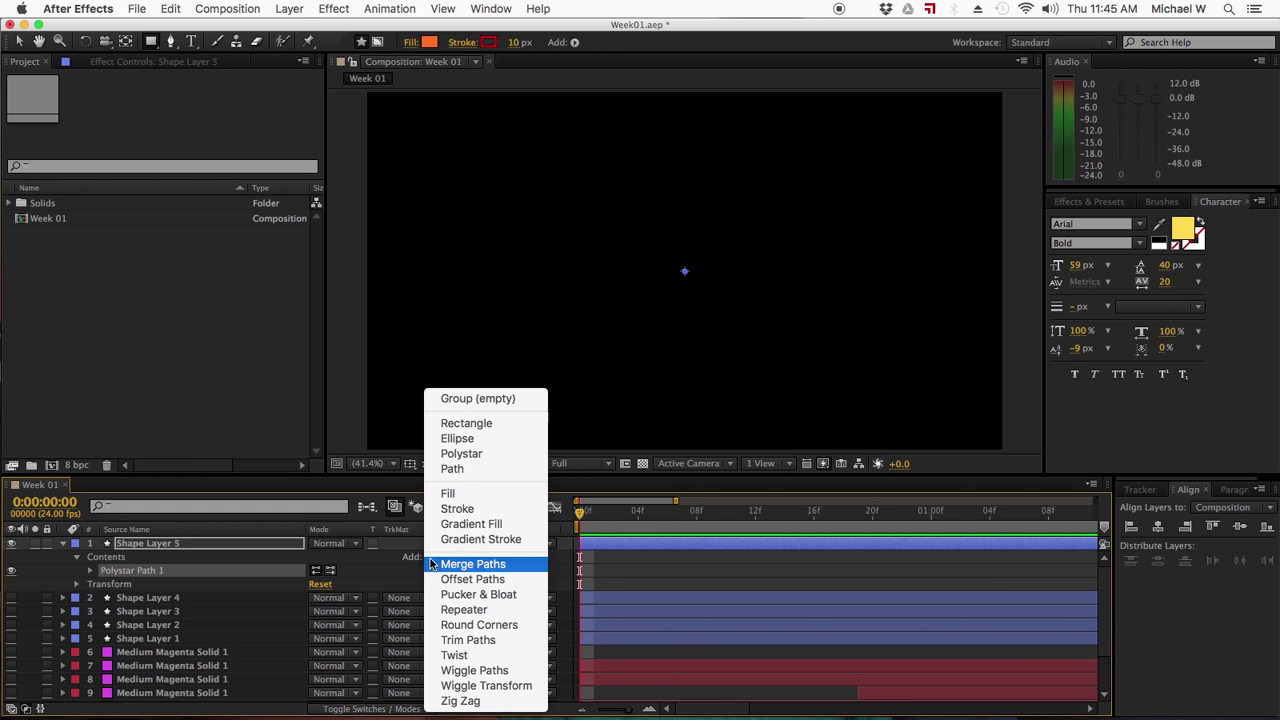
{"action": "left_click", "coordinate": [489, 510]}
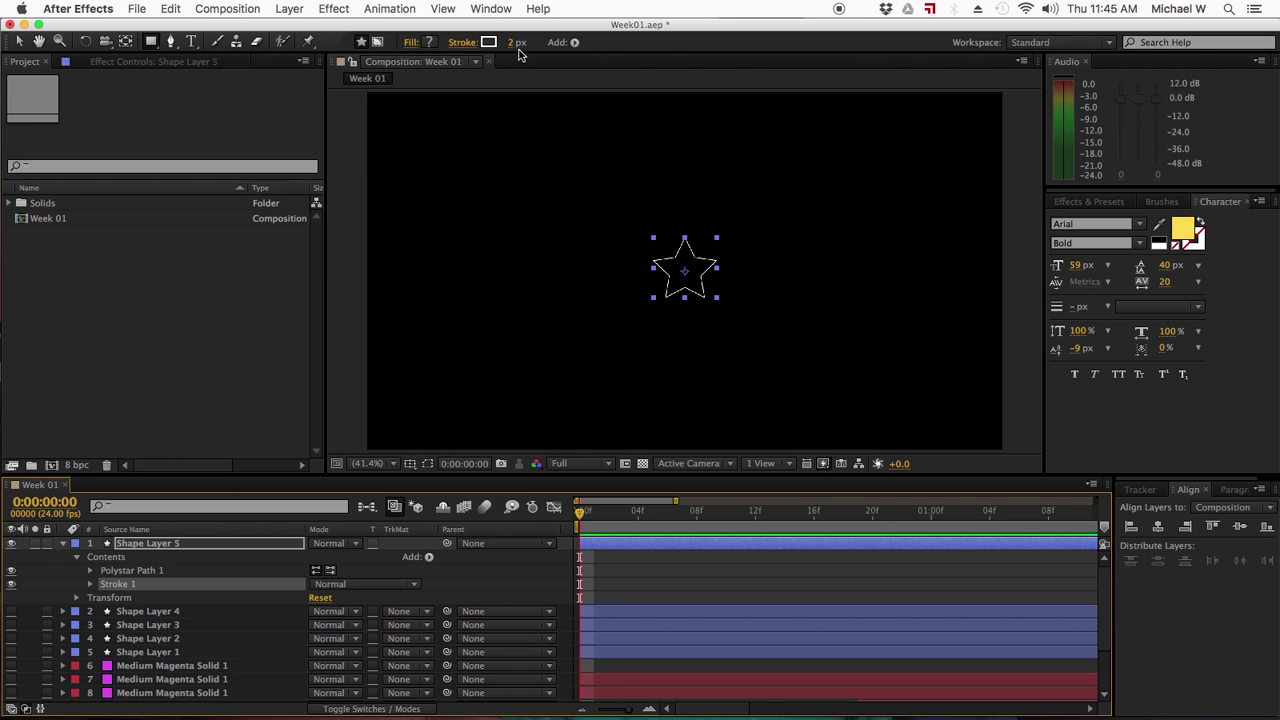
{"action": "left_click_drag", "start_coordinate": [516, 48], "coordinate": [524, 48]}
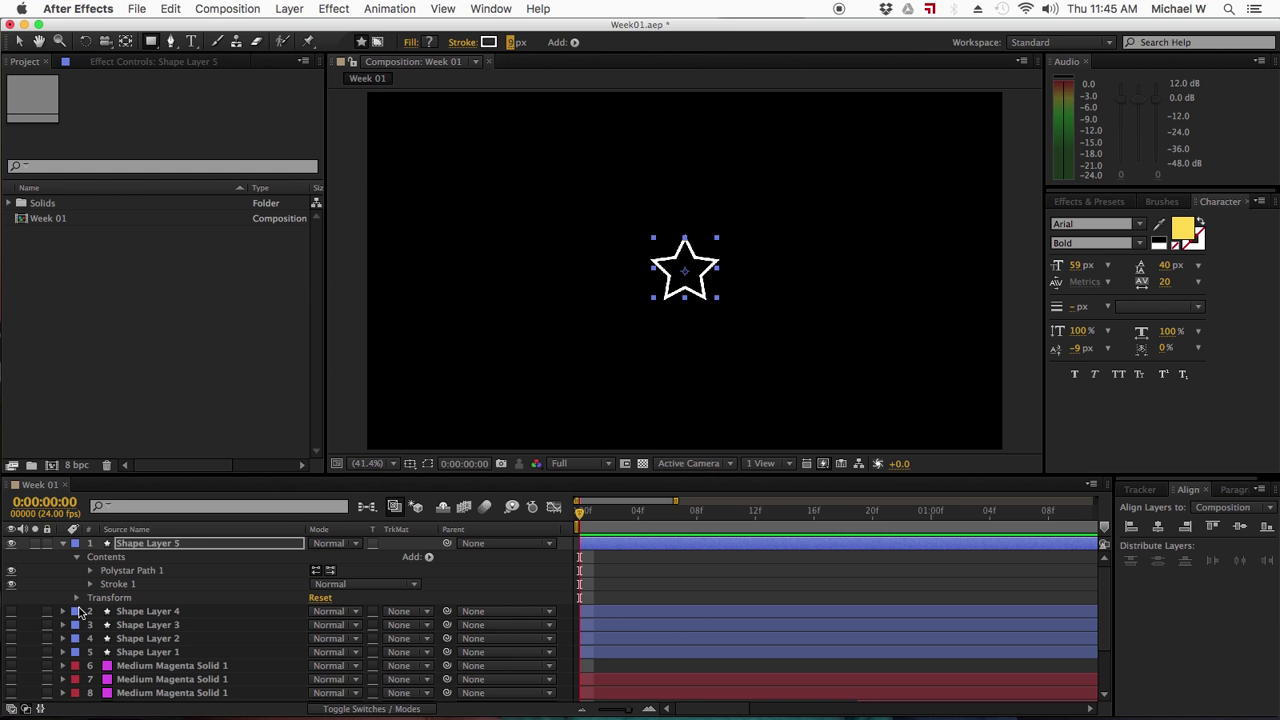
Step: Scale the star up to 457% in the layer's Transform properties
{"action": "left_click", "coordinate": [80, 600]}
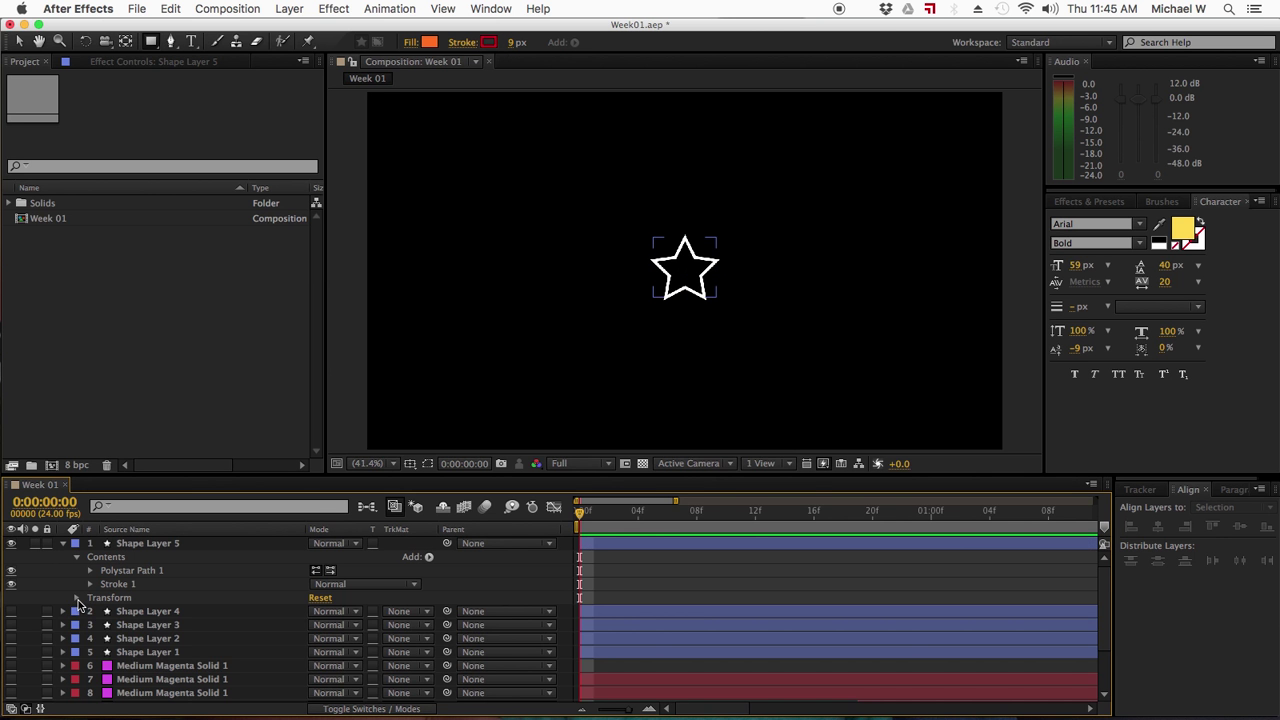
{"action": "left_click", "coordinate": [77, 598]}
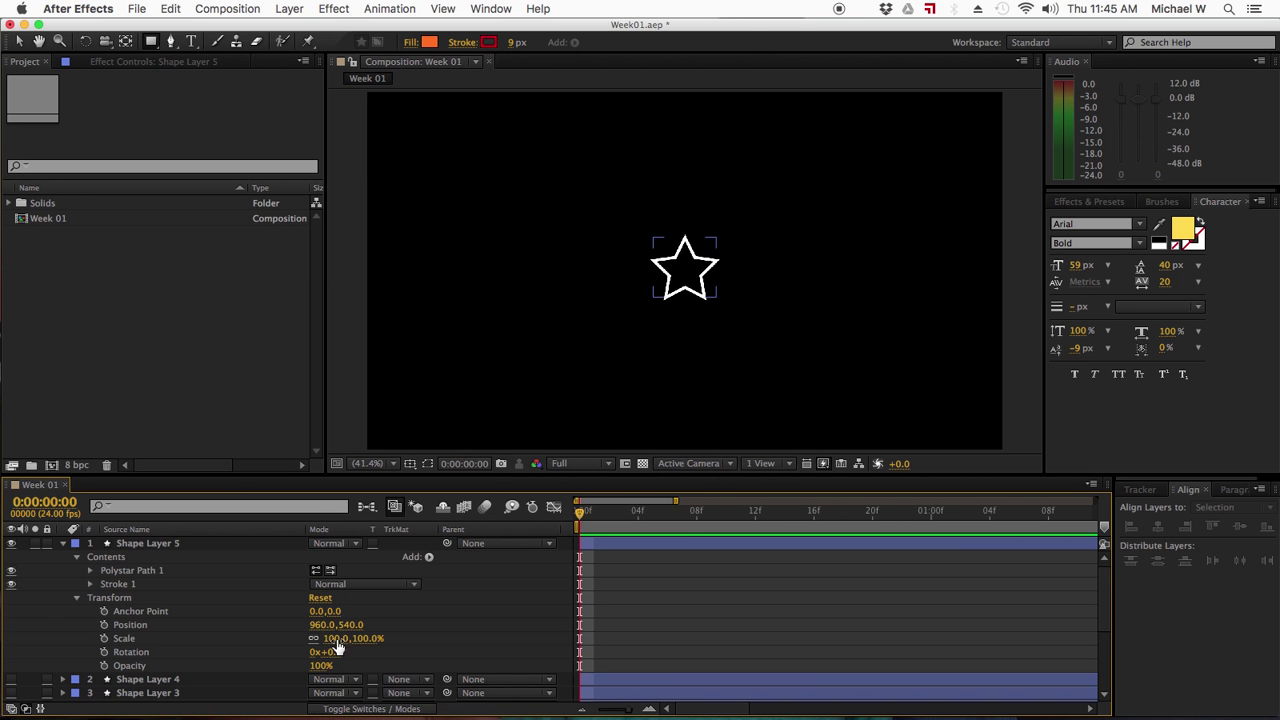
{"action": "left_click_drag", "start_coordinate": [338, 640], "coordinate": [598, 629]}
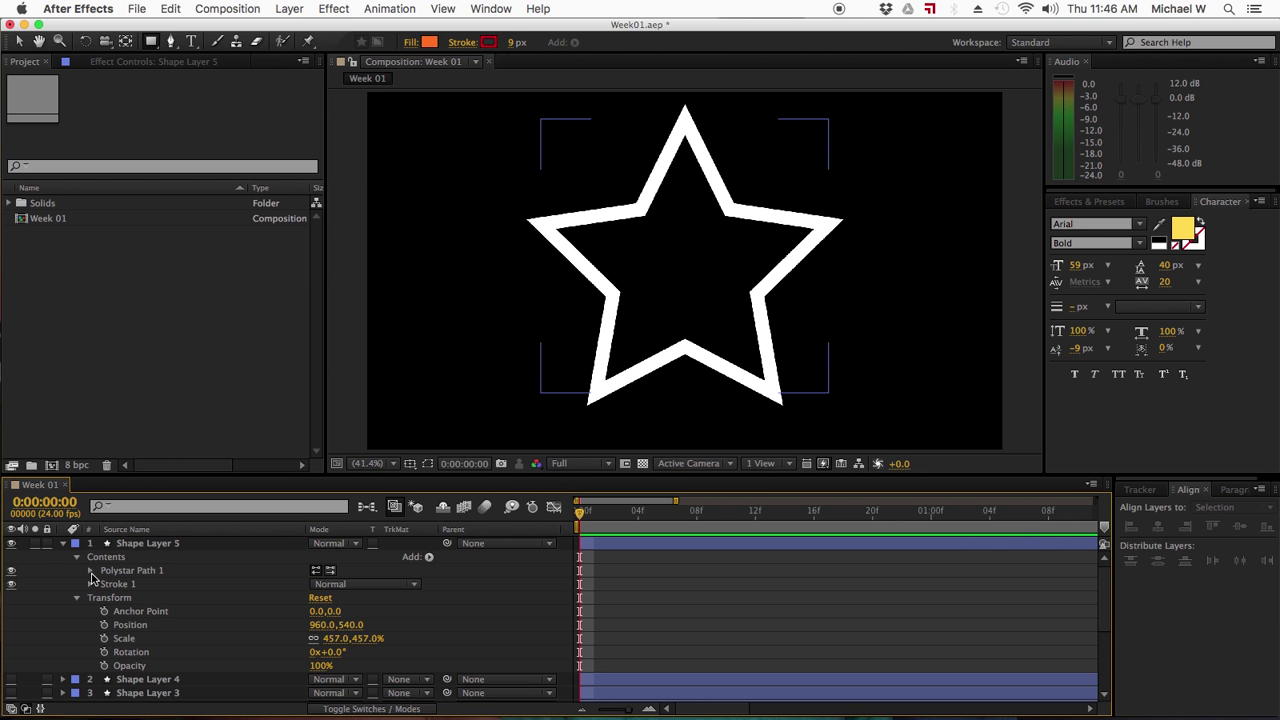
Step: Set the polystar's Points to 3 and keyframe it at frame 0
{"action": "left_click", "coordinate": [90, 572]}
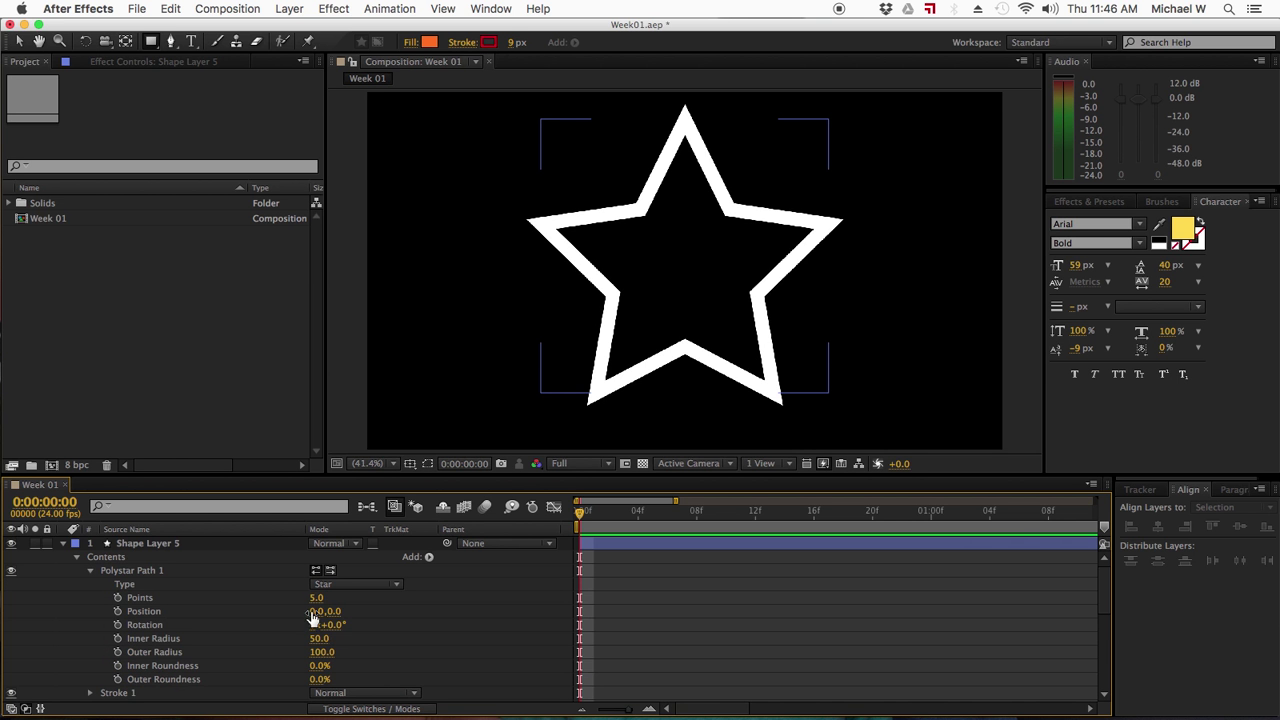
{"action": "left_click_drag", "start_coordinate": [316, 598], "coordinate": [275, 610]}
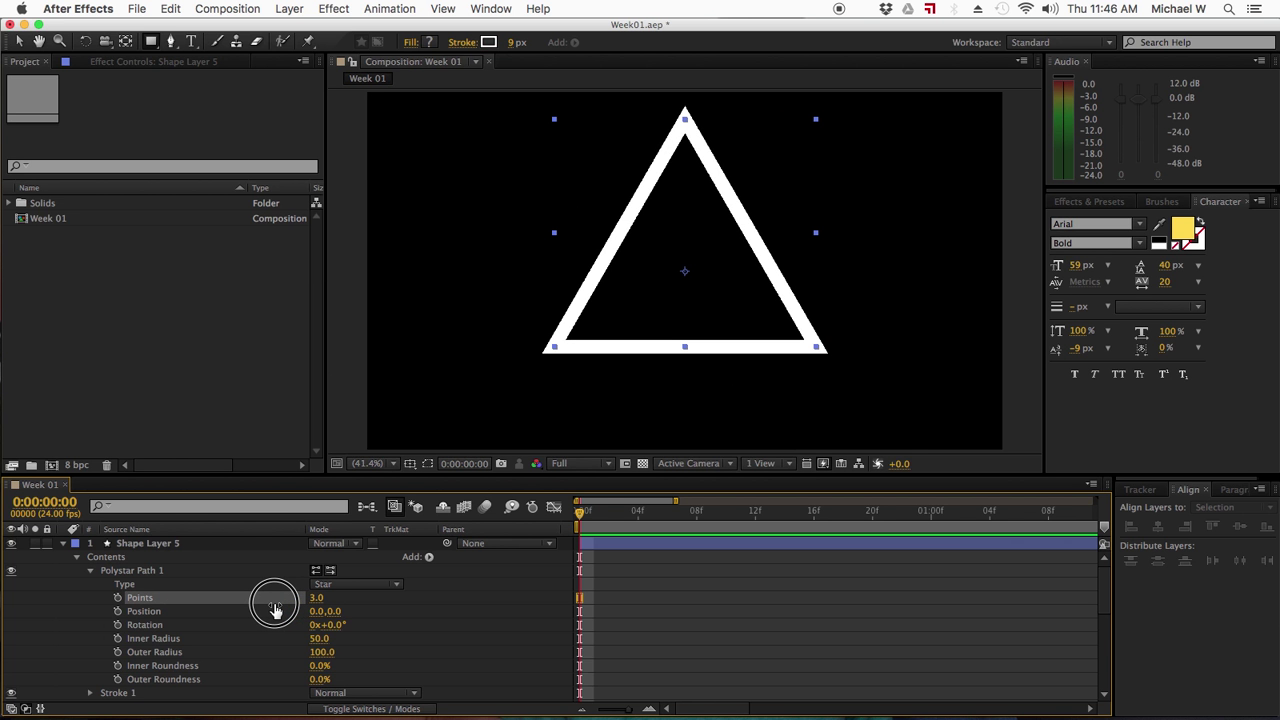
{"action": "left_click_drag", "start_coordinate": [275, 610], "coordinate": [208, 616]}
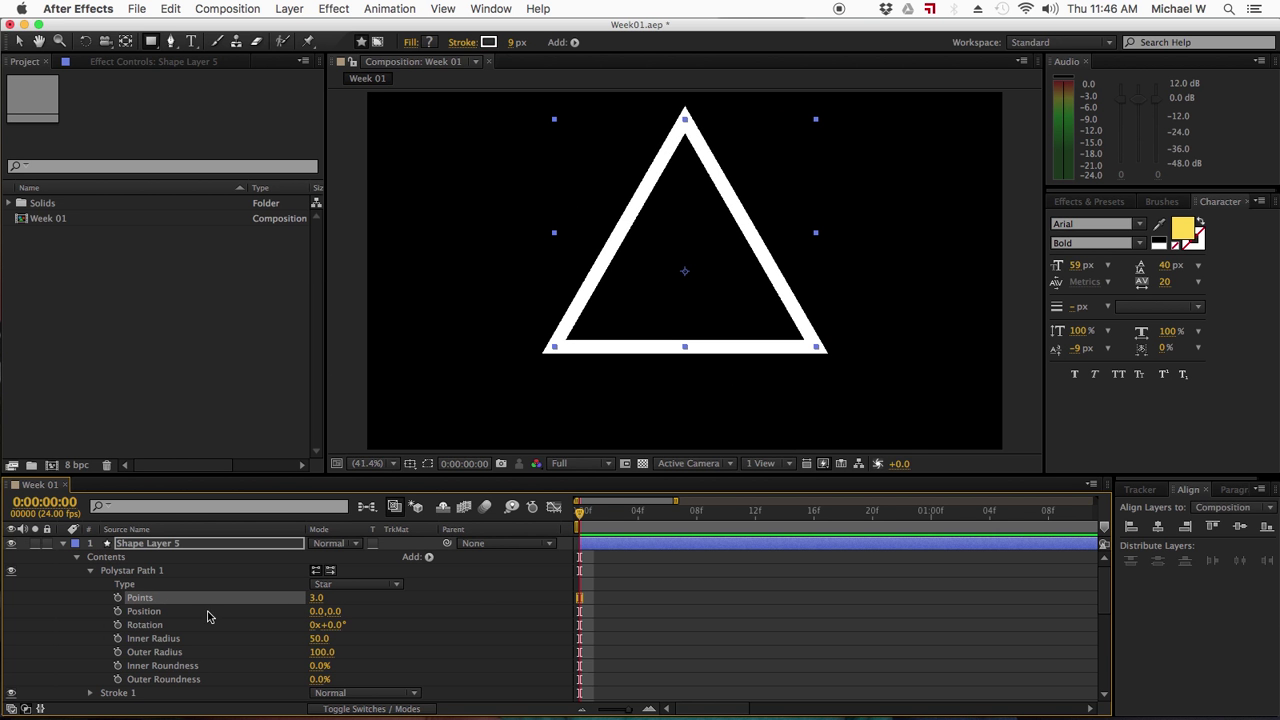
{"action": "left_click", "coordinate": [117, 597]}
Step: At 4 seconds, raise the polystar's Points to 30
{"action": "mouse_move", "coordinate": [584, 514]}
{"action": "left_mouse_down"}
{"action": "mouse_move", "coordinate": [830, 517]}
{"action": "mouse_move", "coordinate": [799, 517]}
{"action": "left_mouse_up"}
{"action": "left_click_drag", "start_coordinate": [631, 712], "coordinate": [572, 711]}
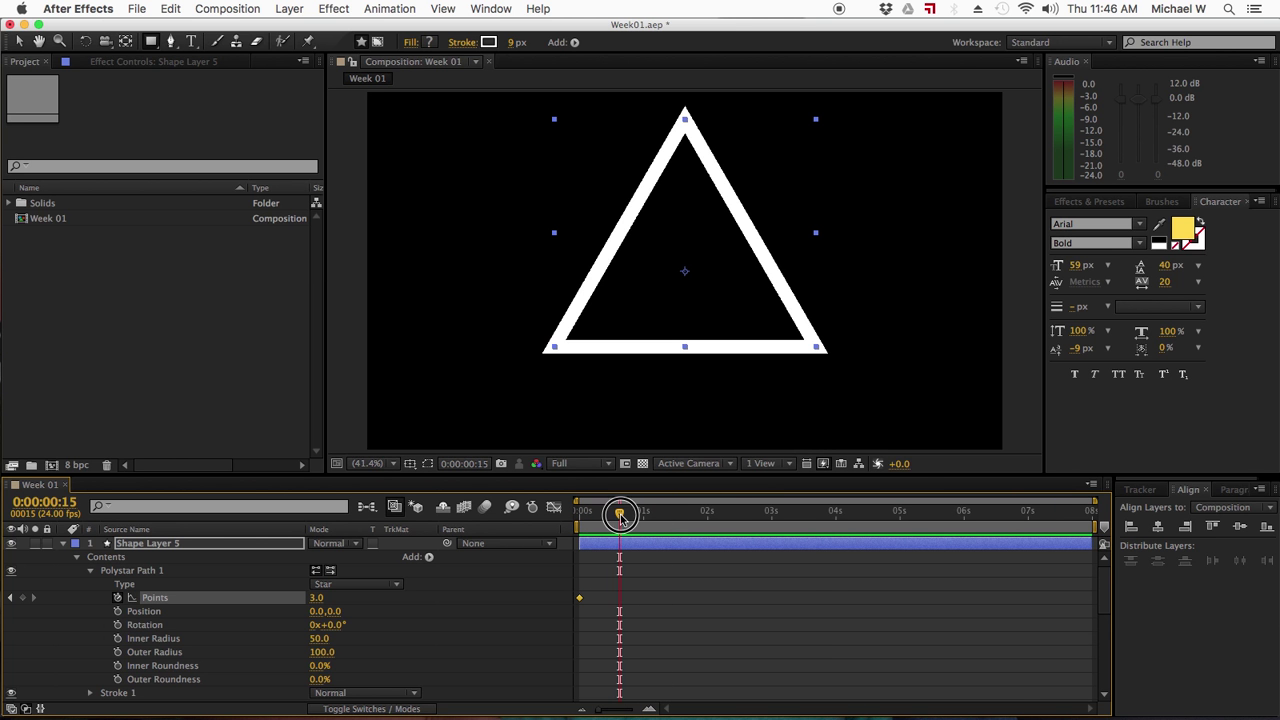
{"action": "left_click_drag", "start_coordinate": [620, 514], "coordinate": [836, 515]}
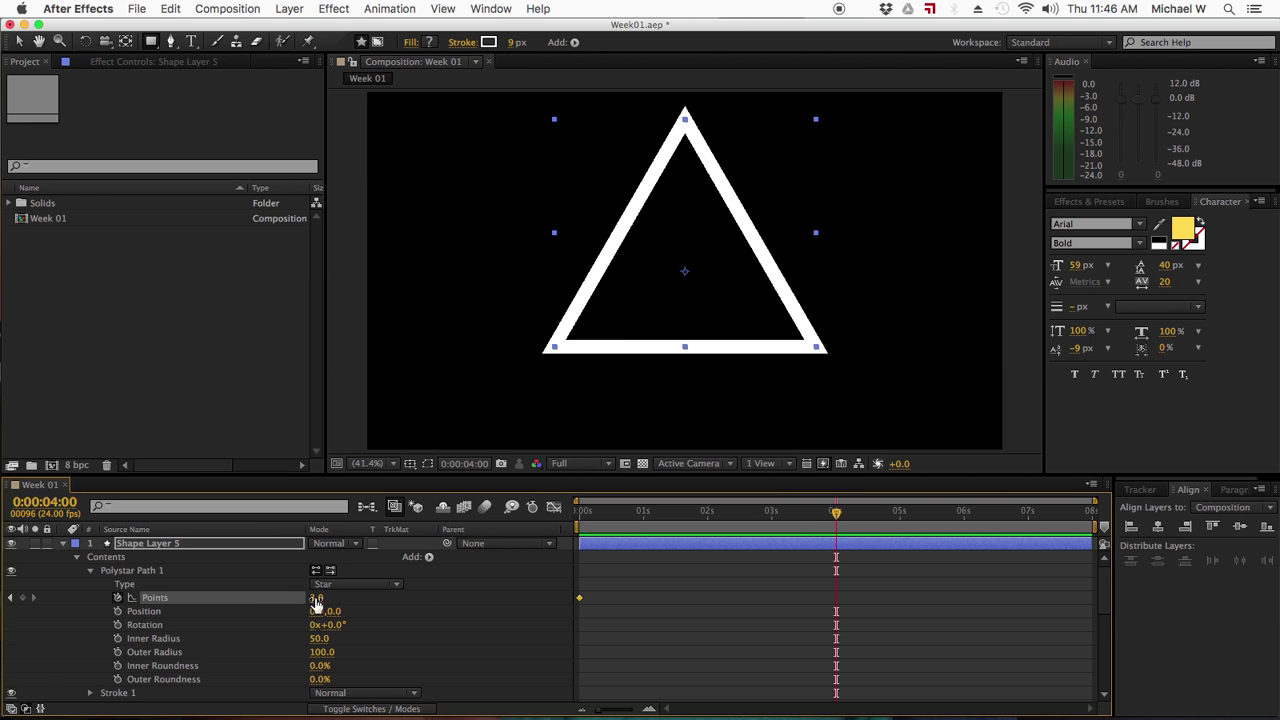
{"action": "left_click_drag", "start_coordinate": [316, 598], "coordinate": [337, 603]}
Step: Expand Stroke 1 and try Round and Projecting line caps on the outline
{"action": "scroll", "coordinate": [398, 618], "scroll_direction": "down", "scroll_amount": 3}
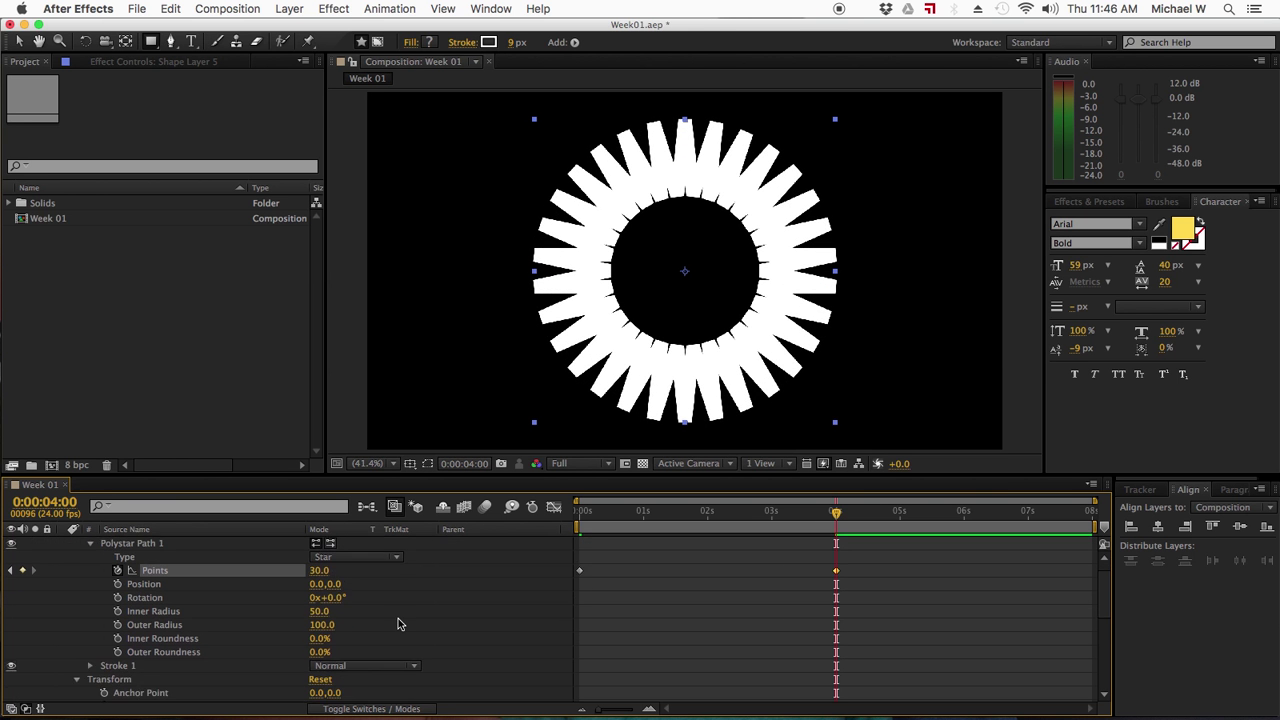
{"action": "scroll", "coordinate": [392, 627], "scroll_direction": "down", "scroll_amount": 1}
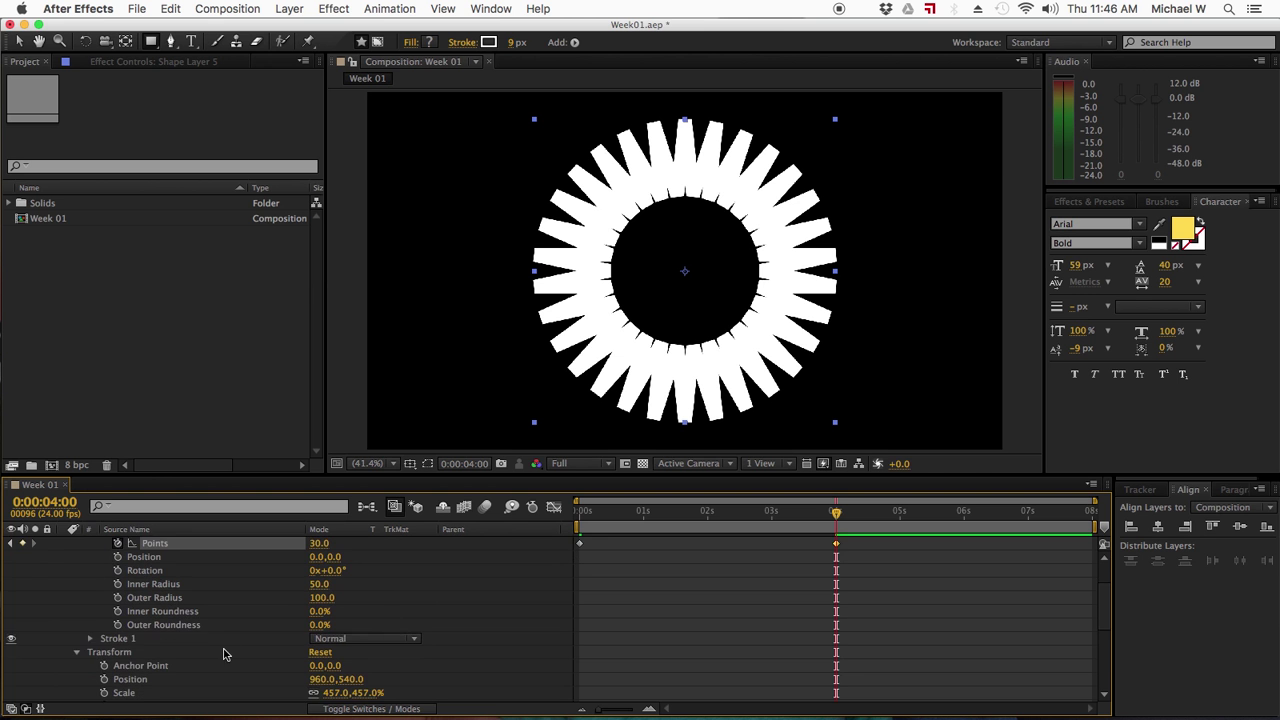
{"action": "left_click", "coordinate": [90, 638]}
{"action": "scroll", "coordinate": [430, 645], "scroll_direction": "down", "scroll_amount": 4}
{"action": "scroll", "coordinate": [430, 645], "scroll_direction": "down", "scroll_amount": 1}
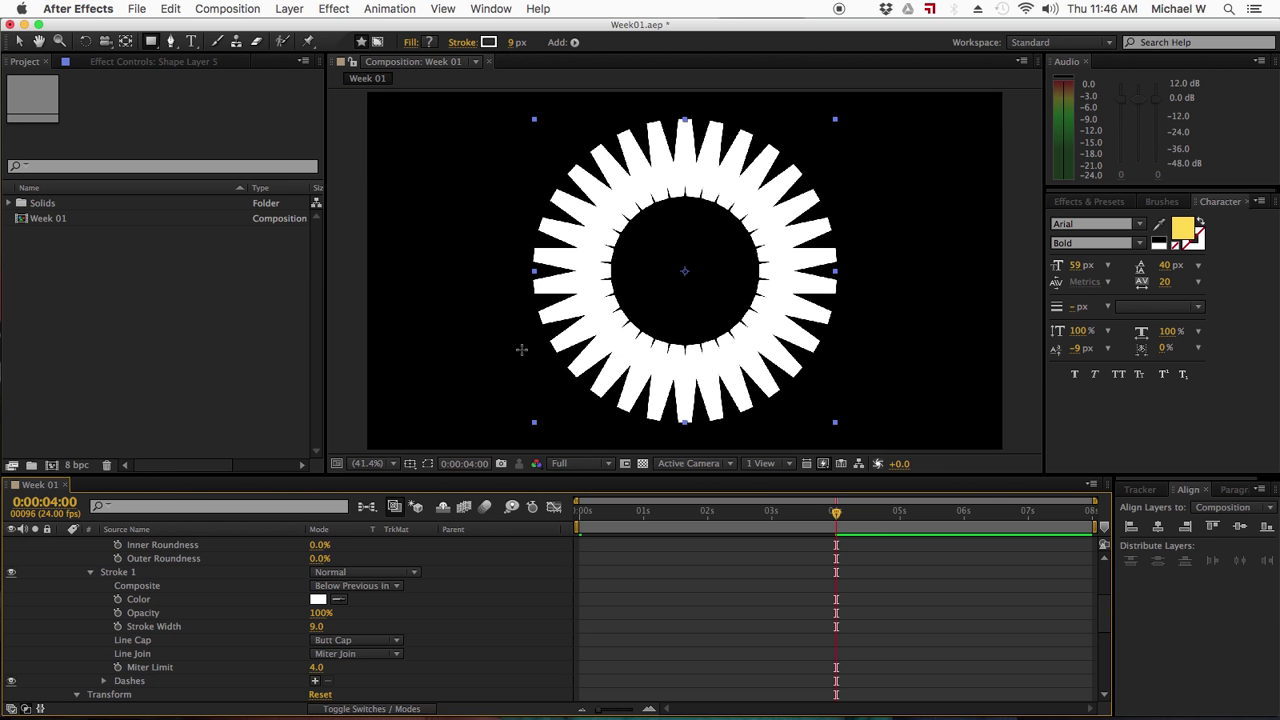
{"action": "left_click", "coordinate": [366, 640]}
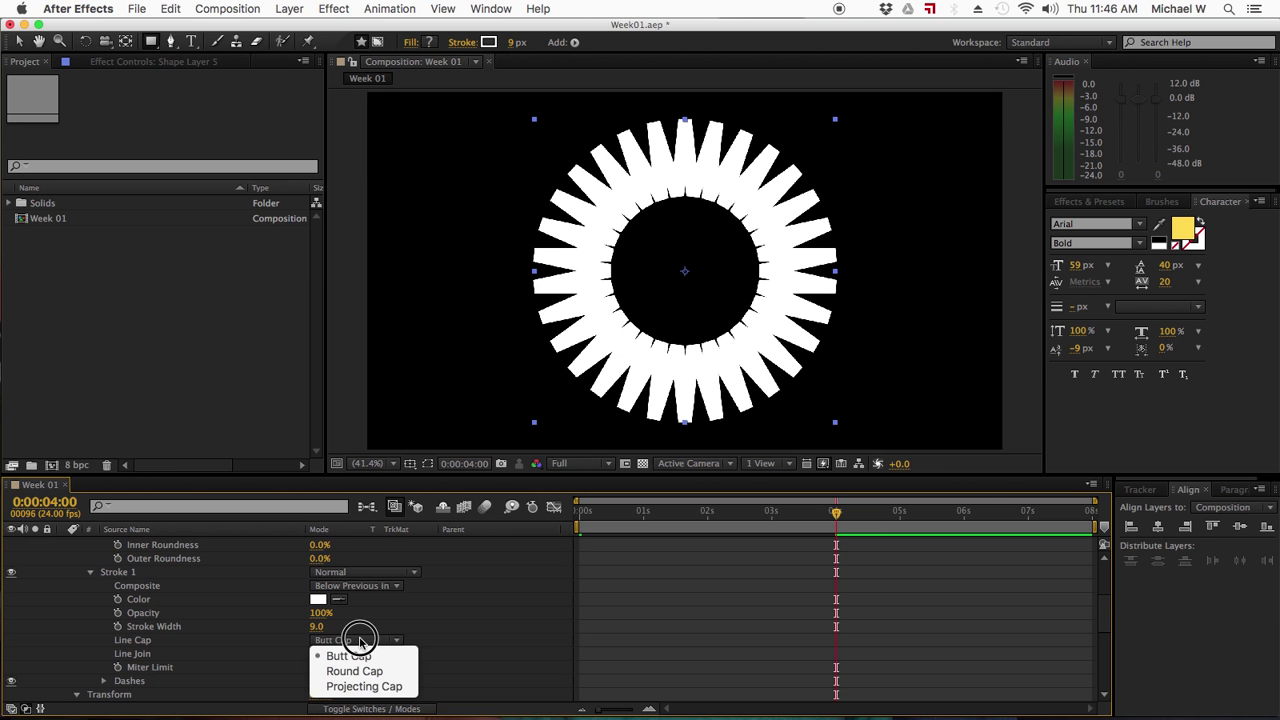
{"action": "left_click", "coordinate": [365, 670]}
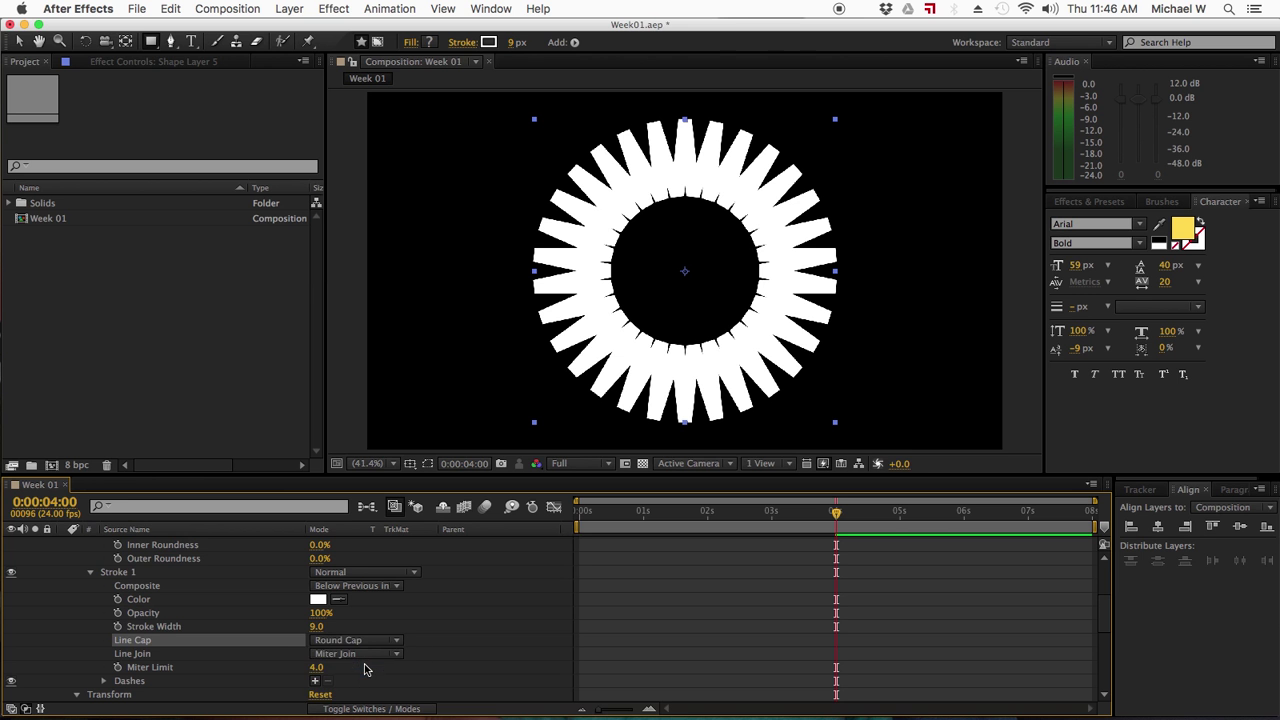
{"action": "left_click", "coordinate": [352, 645]}
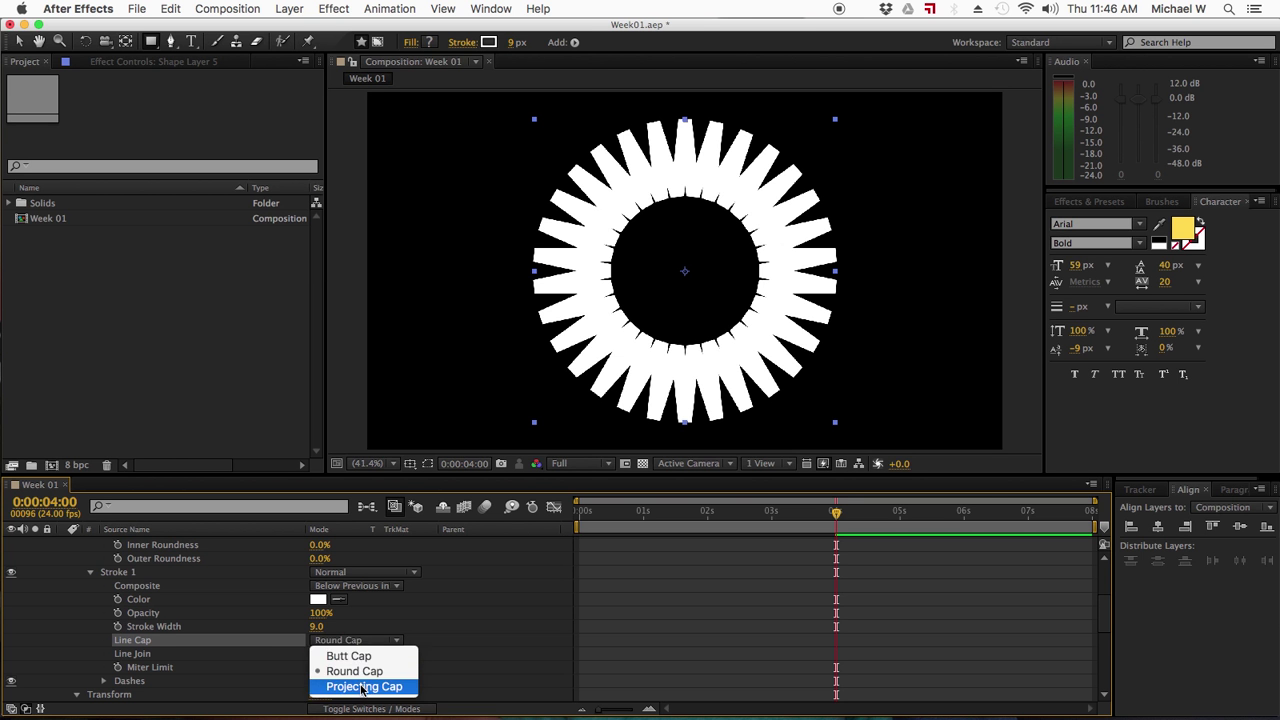
{"action": "left_click", "coordinate": [366, 686]}
Step: Restore butt caps, settle the Line Join on Round Join, and return to 0:00
{"action": "left_click", "coordinate": [345, 660]}
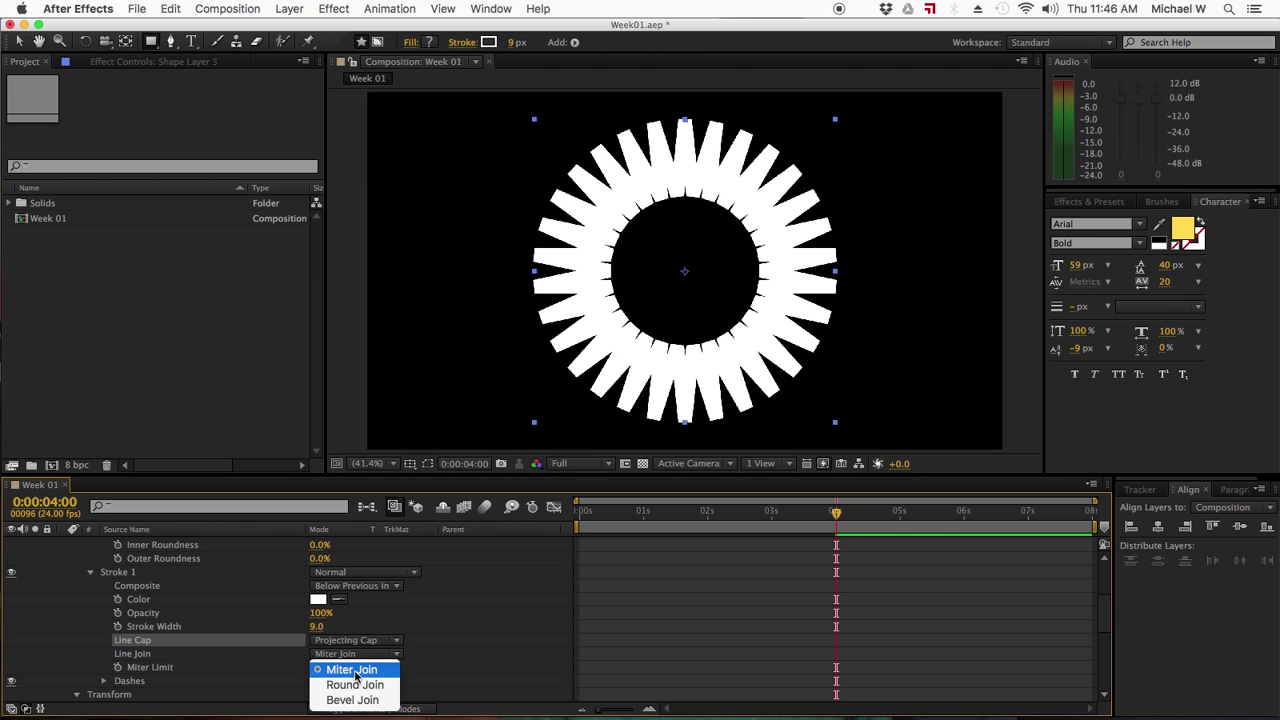
{"action": "left_click", "coordinate": [356, 684]}
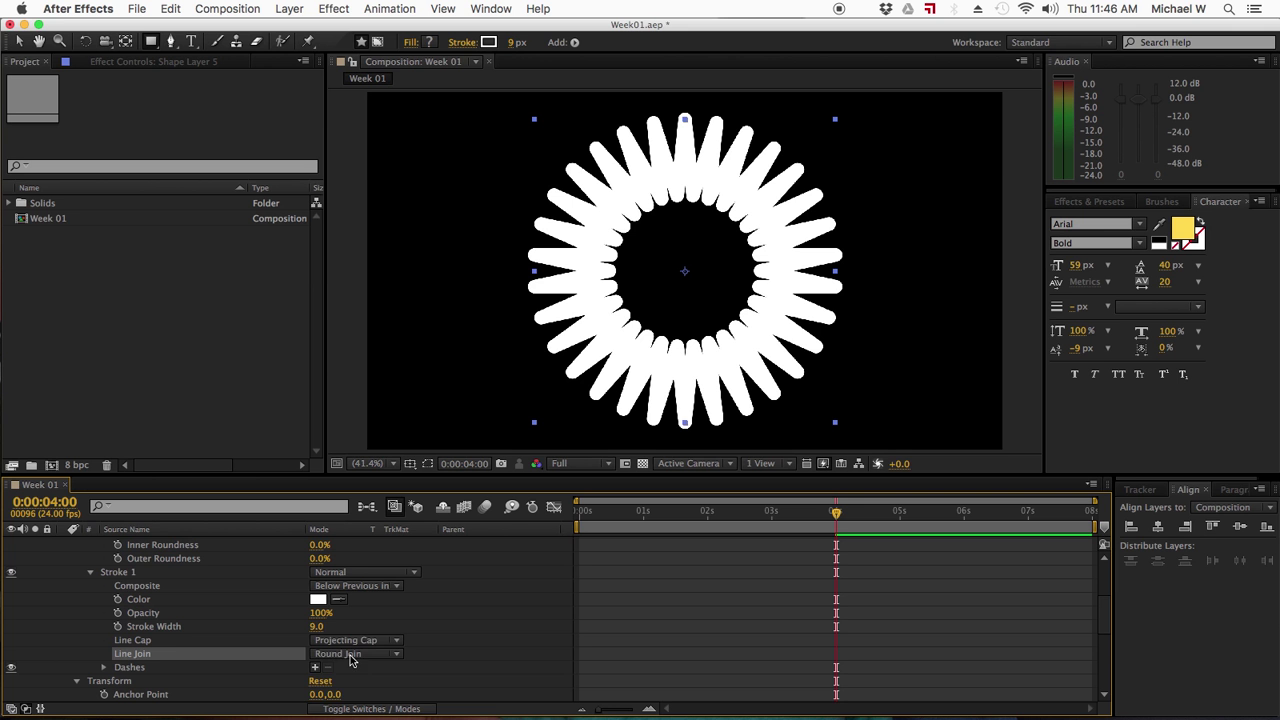
{"action": "left_click", "coordinate": [350, 641]}
{"action": "left_click", "coordinate": [333, 655]}
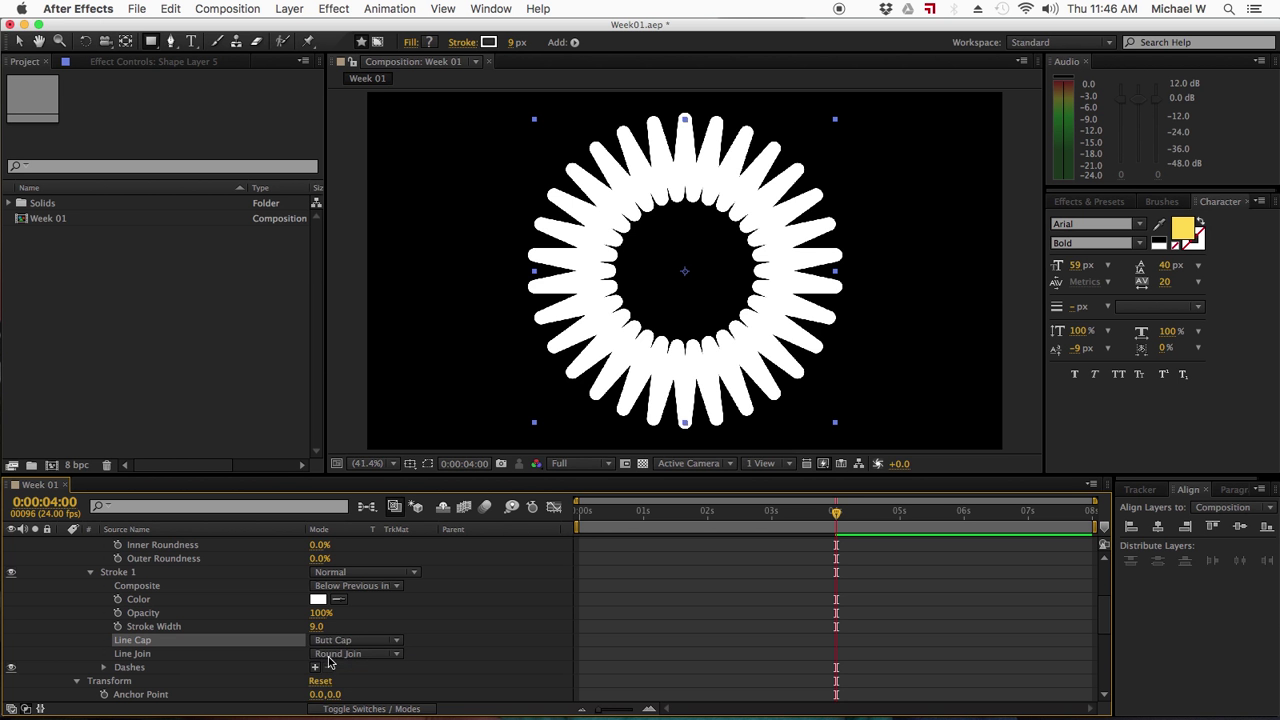
{"action": "left_click", "coordinate": [351, 662]}
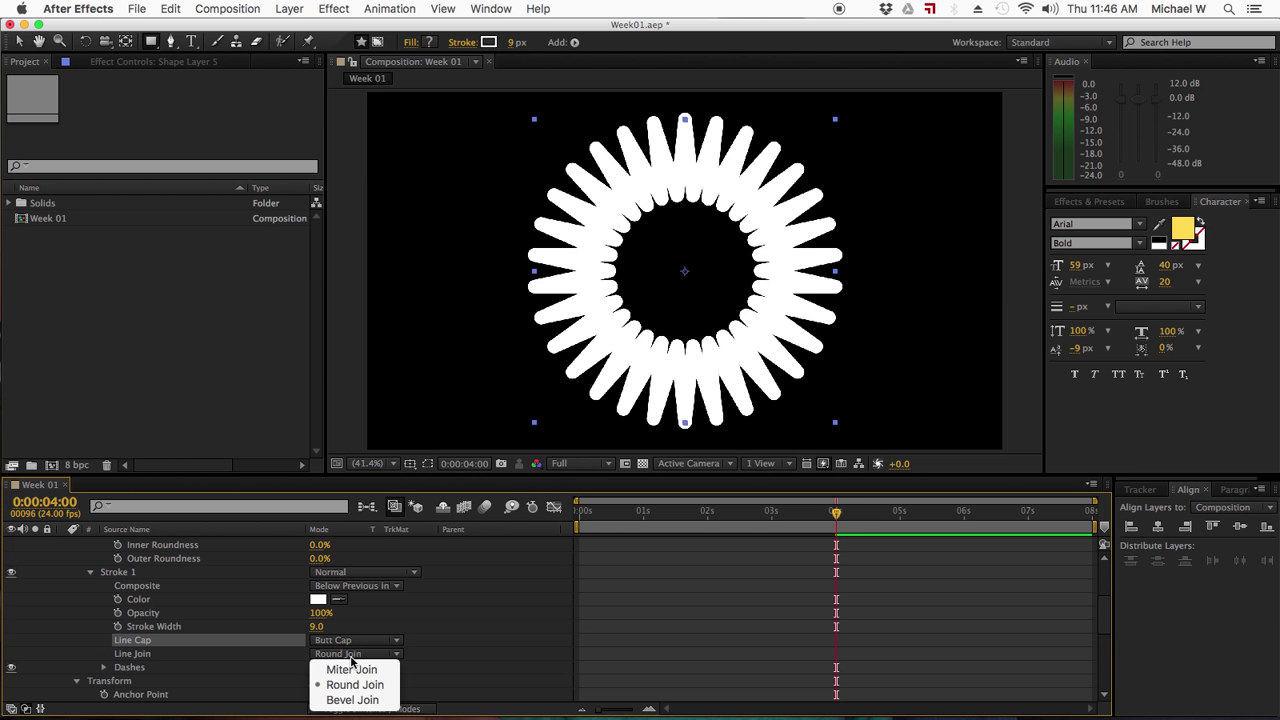
{"action": "left_click", "coordinate": [360, 666]}
{"action": "left_click", "coordinate": [355, 653]}
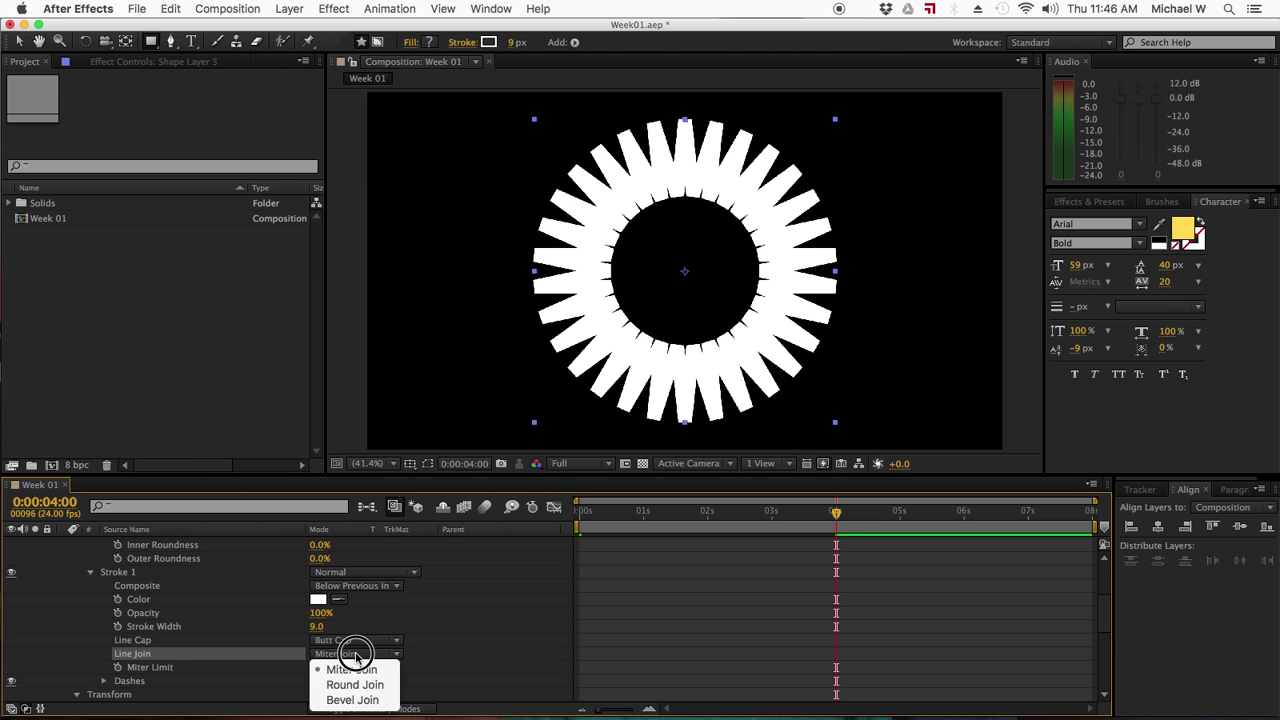
{"action": "left_click", "coordinate": [358, 698]}
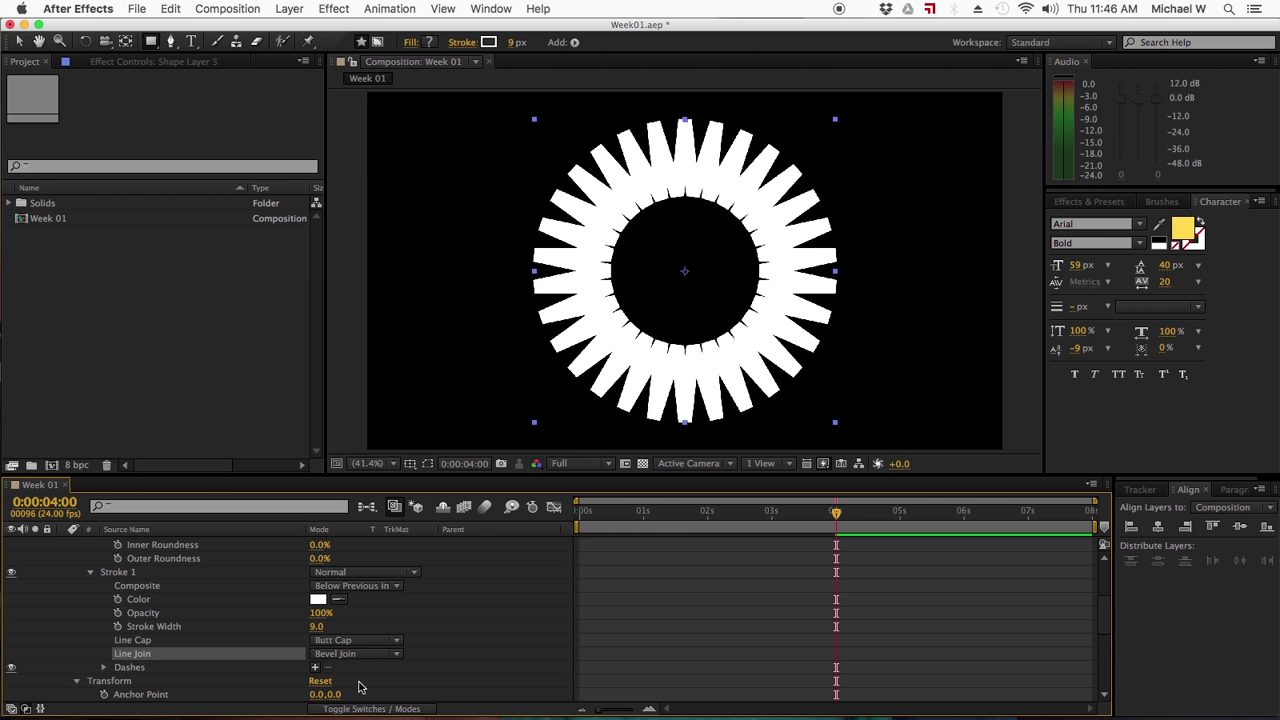
{"action": "left_click", "coordinate": [356, 655]}
{"action": "left_click", "coordinate": [357, 681]}
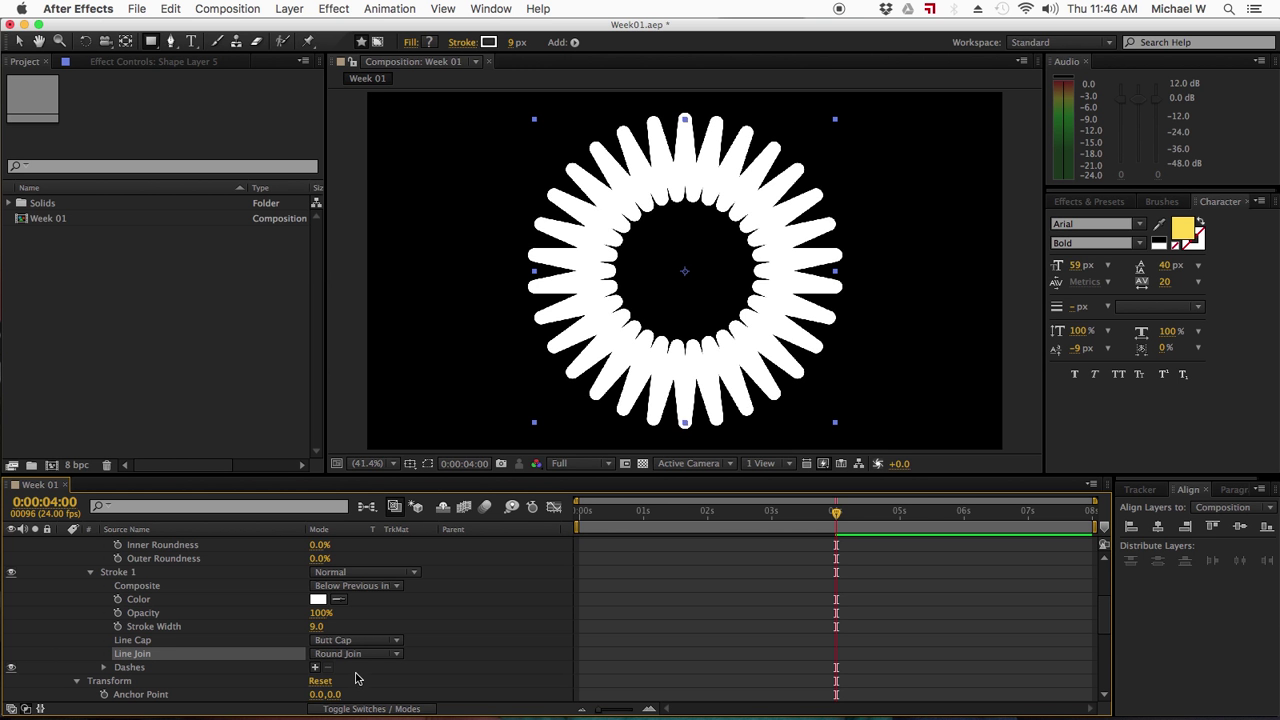
{"action": "left_click_drag", "start_coordinate": [628, 518], "coordinate": [568, 514]}
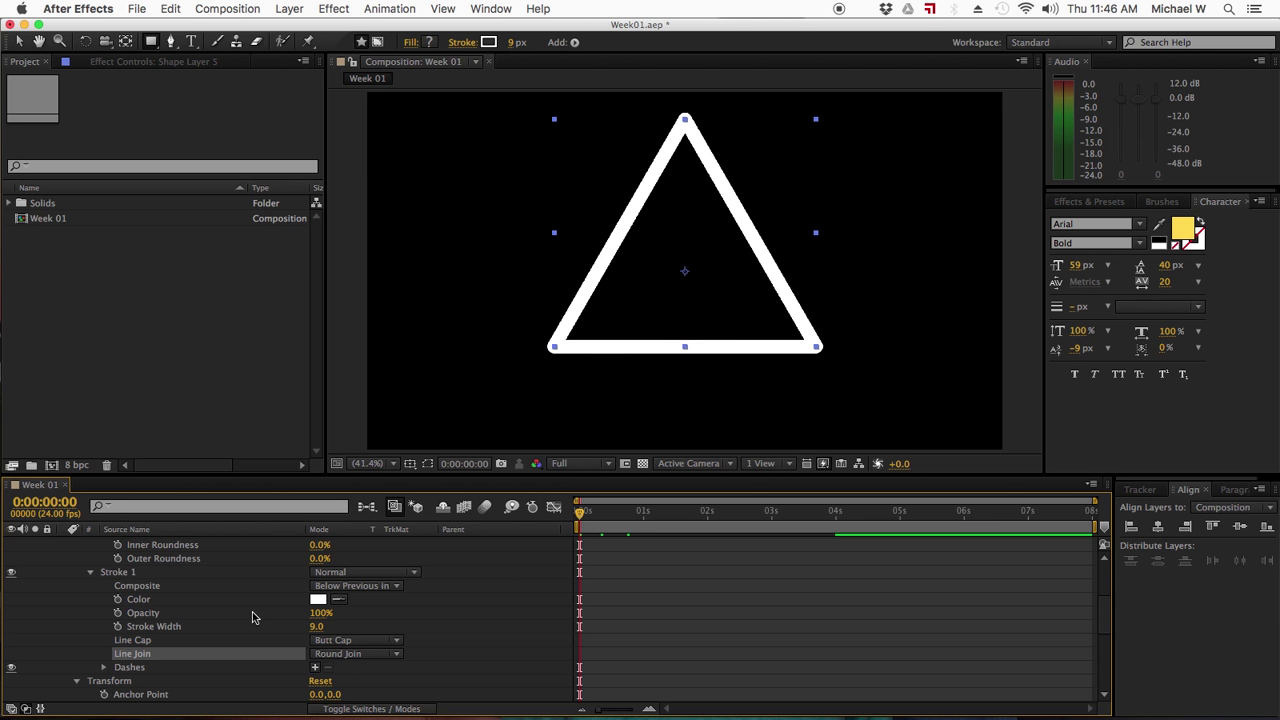
Step: Scrub through the triangle growing into a spiky star, then collapse Polystar Path 1
{"action": "scroll", "coordinate": [142, 600], "scroll_direction": "up", "scroll_amount": 6}
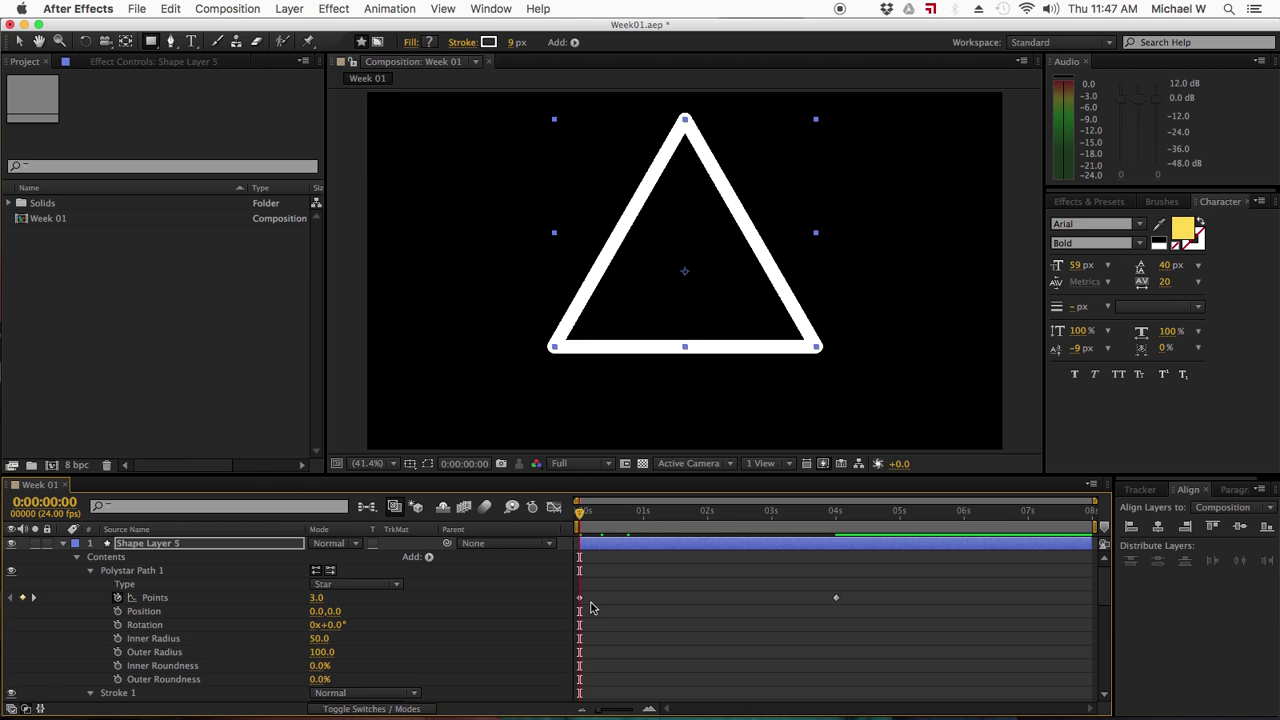
{"action": "mouse_move", "coordinate": [582, 514]}
{"action": "left_mouse_down"}
{"action": "mouse_move", "coordinate": [850, 515]}
{"action": "mouse_move", "coordinate": [543, 503]}
{"action": "left_mouse_up"}
{"action": "left_click", "coordinate": [90, 571]}
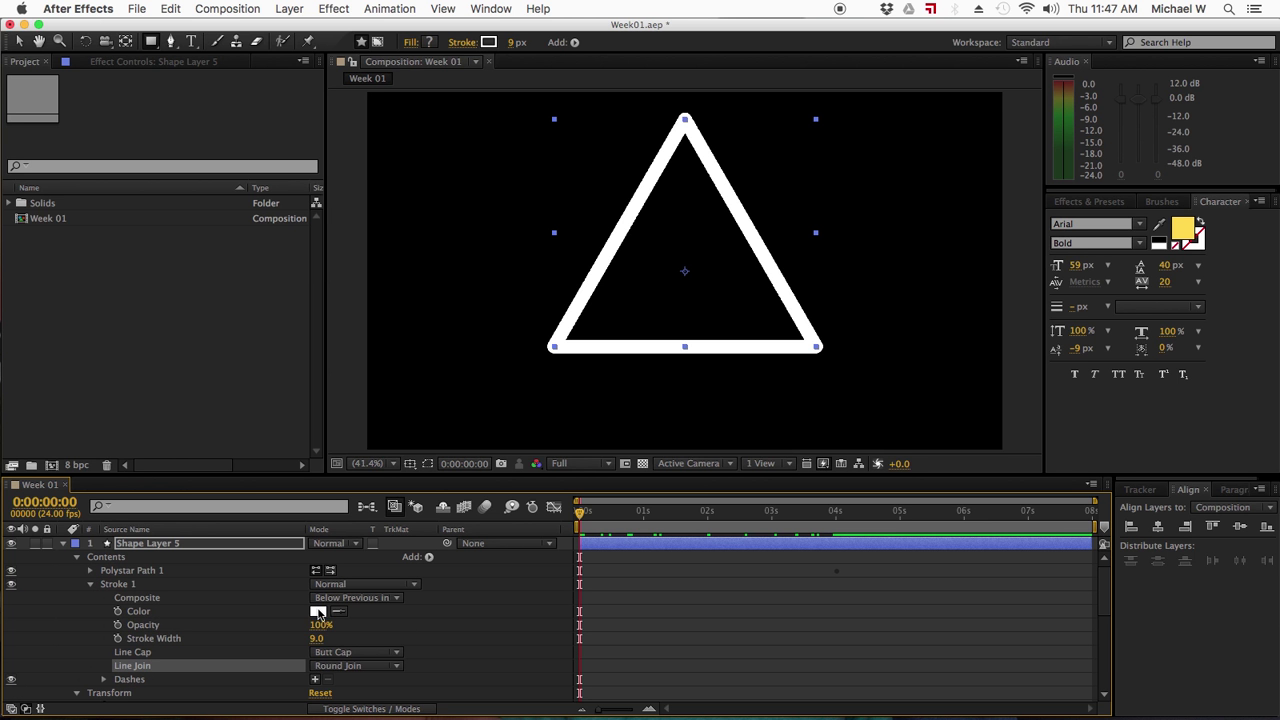
Step: Keyframe the stroke colour from white, to red at frame 13, yellow at 0:00:01:01
{"action": "left_click", "coordinate": [117, 611]}
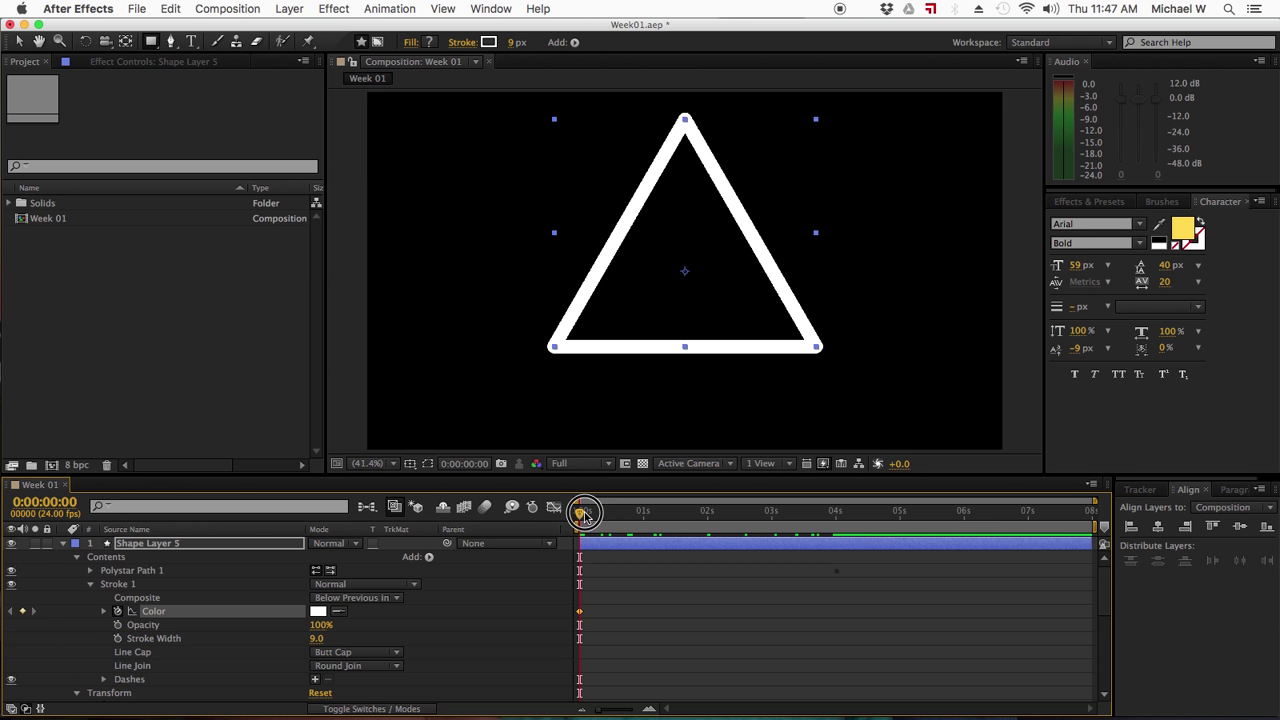
{"action": "left_click_drag", "start_coordinate": [586, 514], "coordinate": [613, 514]}
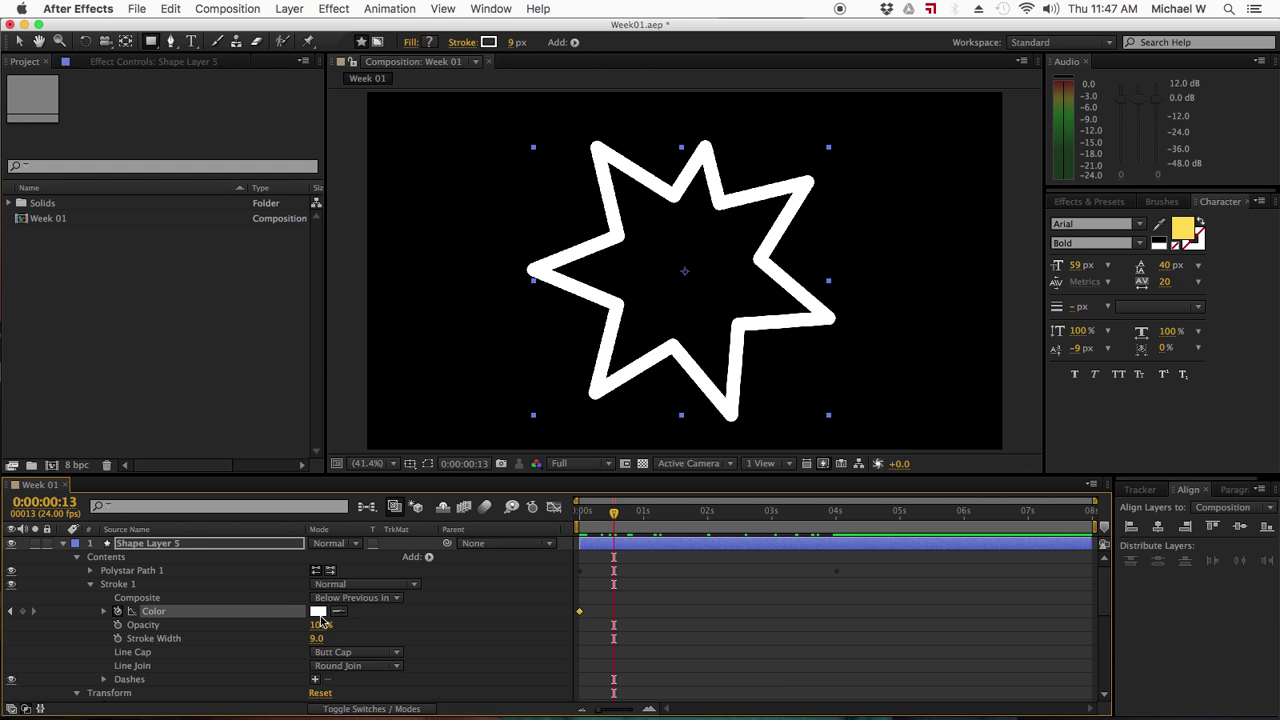
{"action": "left_click", "coordinate": [319, 613]}
{"action": "left_click", "coordinate": [835, 524]}
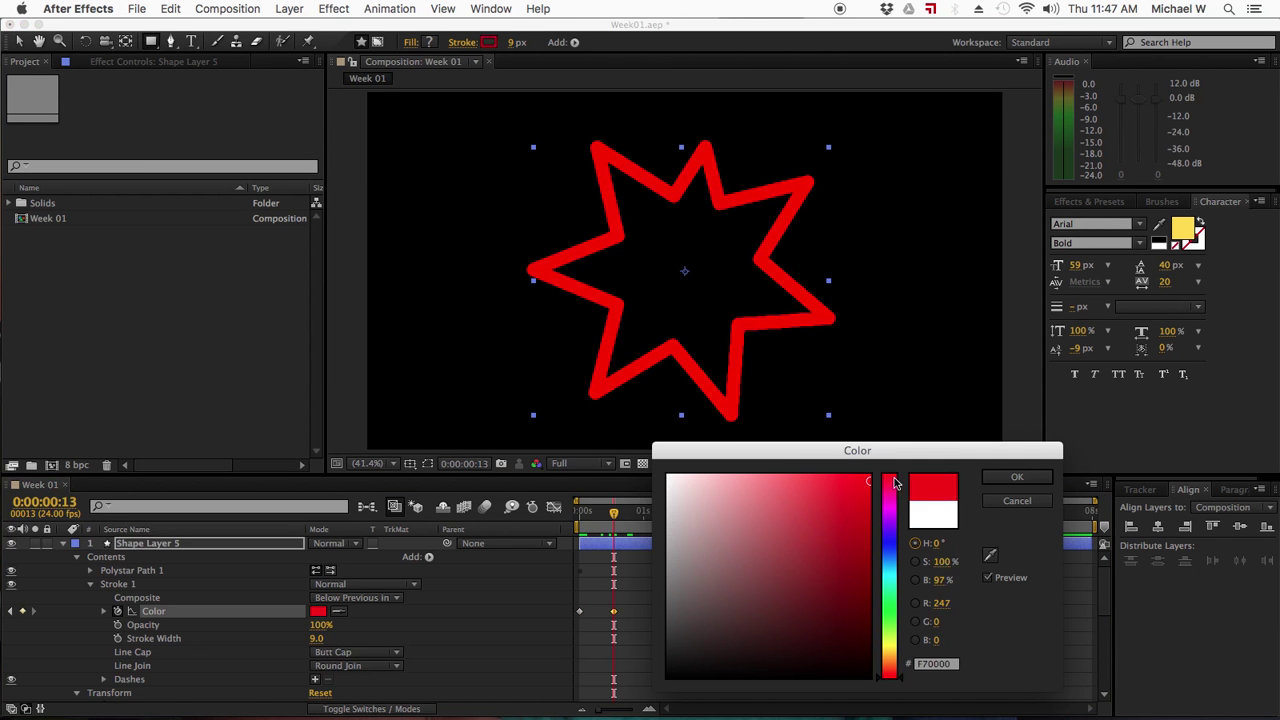
{"action": "left_click", "coordinate": [1008, 477]}
{"action": "left_click_drag", "start_coordinate": [662, 514], "coordinate": [645, 514]}
{"action": "left_click", "coordinate": [319, 612]}
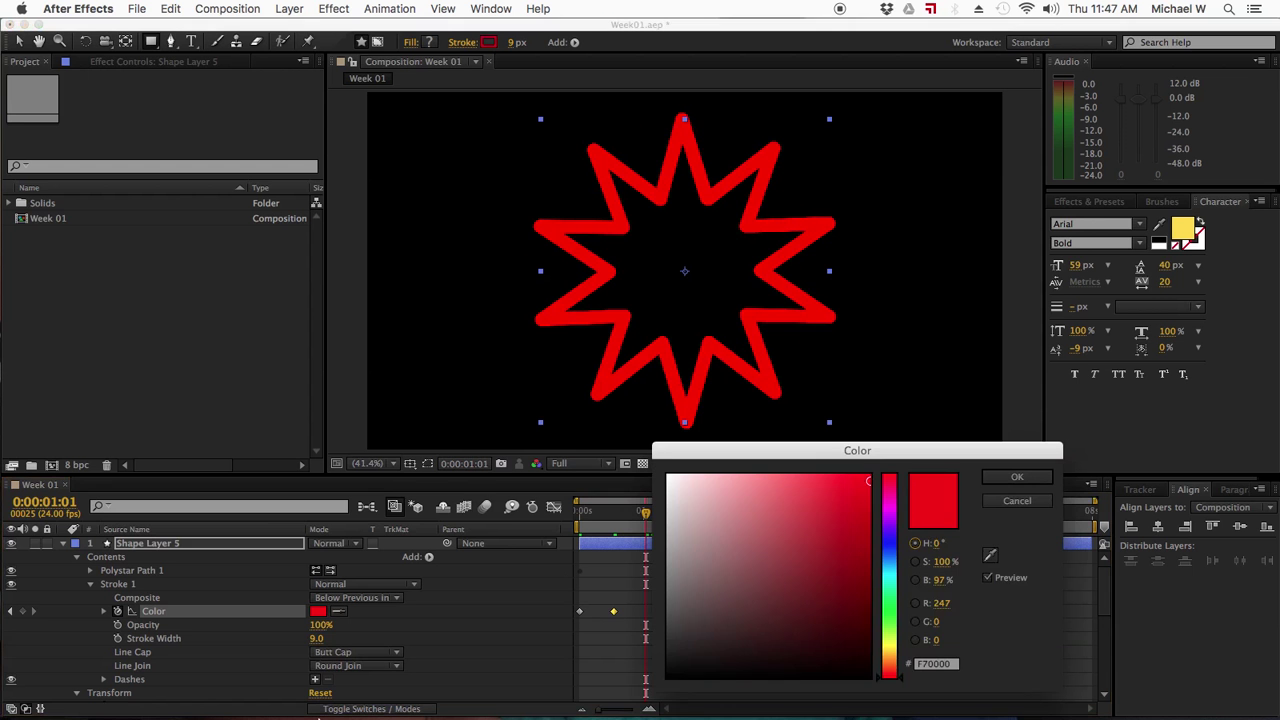
{"action": "left_click_drag", "start_coordinate": [886, 597], "coordinate": [888, 648]}
{"action": "left_click", "coordinate": [1008, 480]}
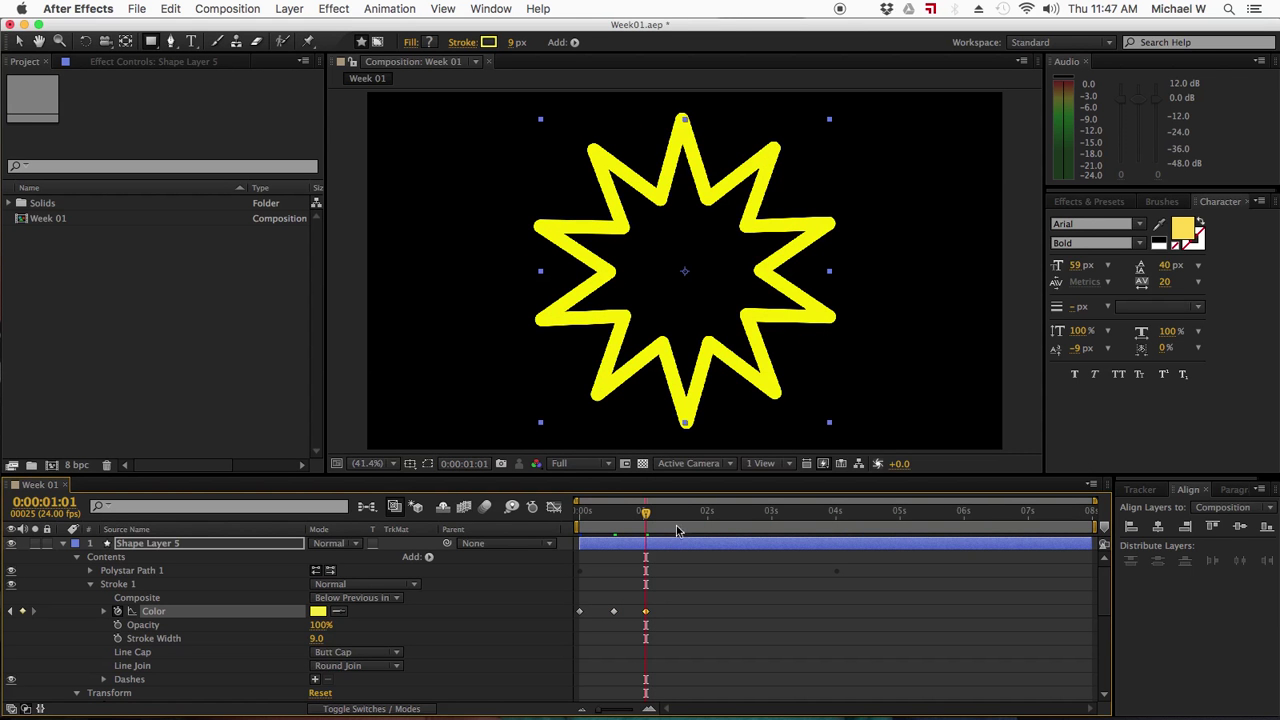
Step: Add blue at 0:00:01:13 and green at 2 seconds, review, then collapse Stroke 1 and Transform
{"action": "left_click", "coordinate": [678, 514]}
{"action": "left_click", "coordinate": [318, 611]}
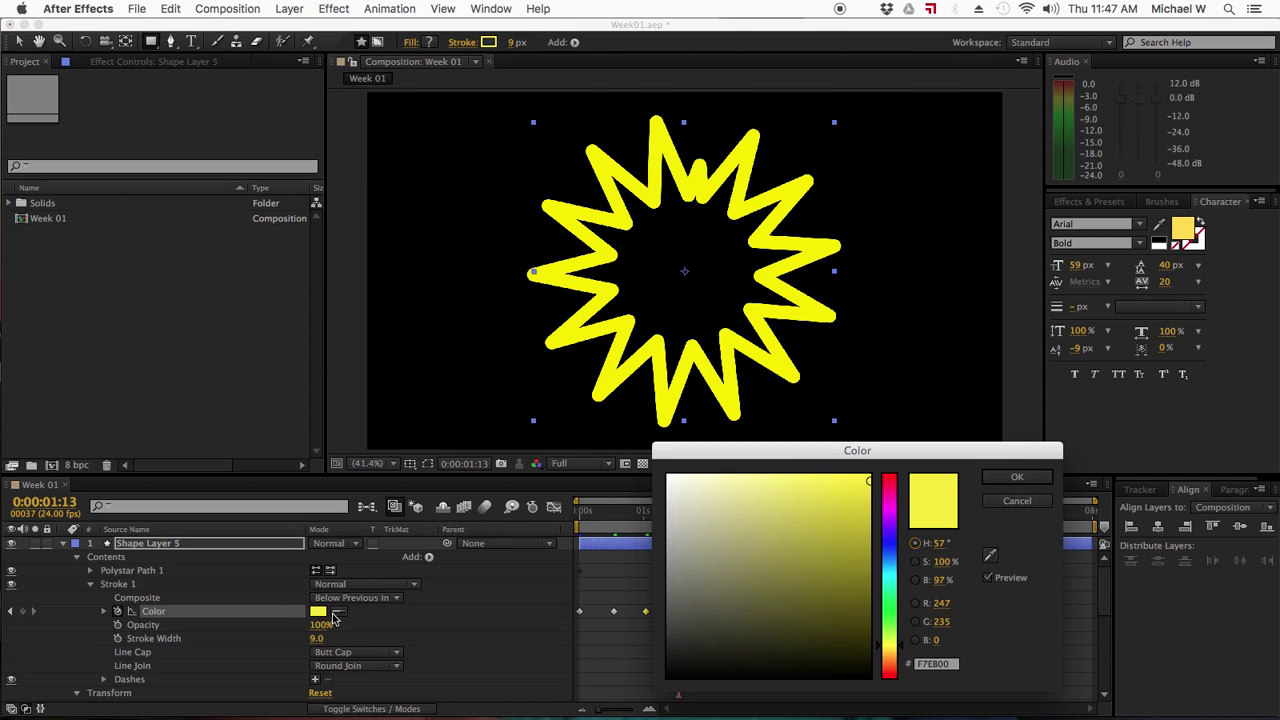
{"action": "left_click", "coordinate": [892, 544]}
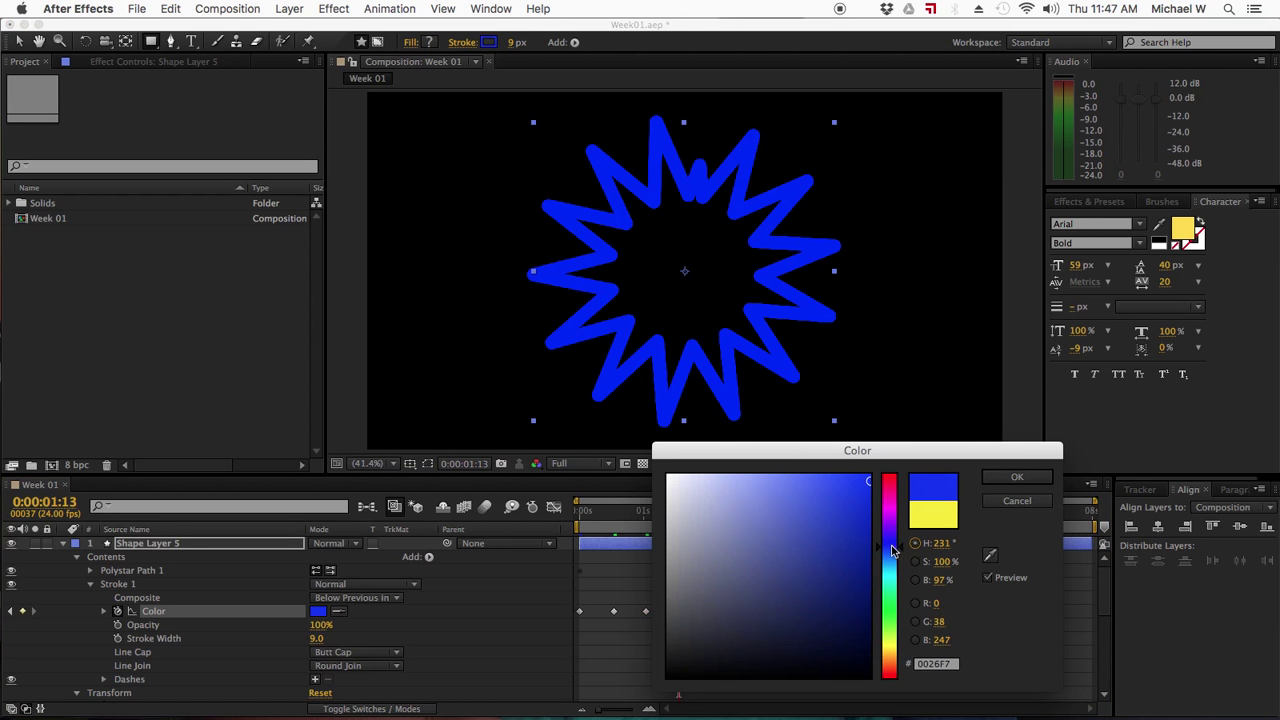
{"action": "left_click", "coordinate": [1015, 478]}
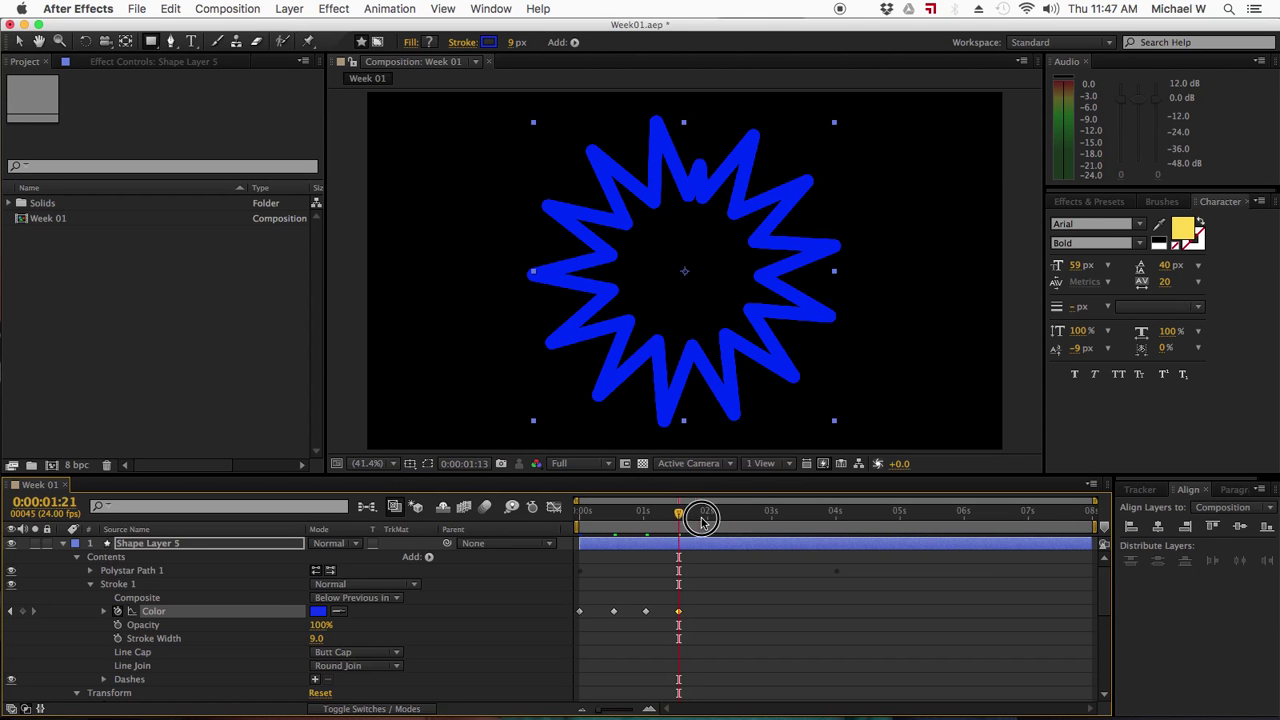
{"action": "left_click_drag", "start_coordinate": [776, 513], "coordinate": [707, 518]}
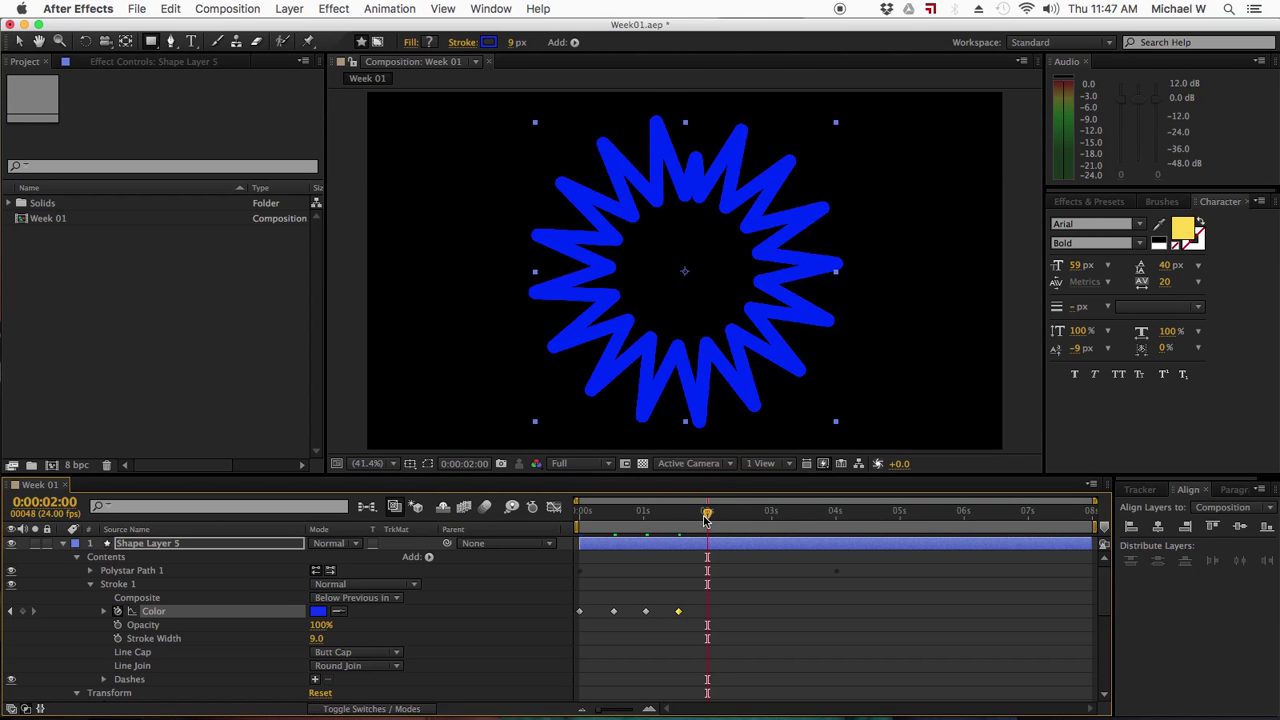
{"action": "left_click", "coordinate": [312, 611]}
{"action": "left_click_drag", "start_coordinate": [891, 582], "coordinate": [889, 603]}
{"action": "left_click", "coordinate": [1016, 477]}
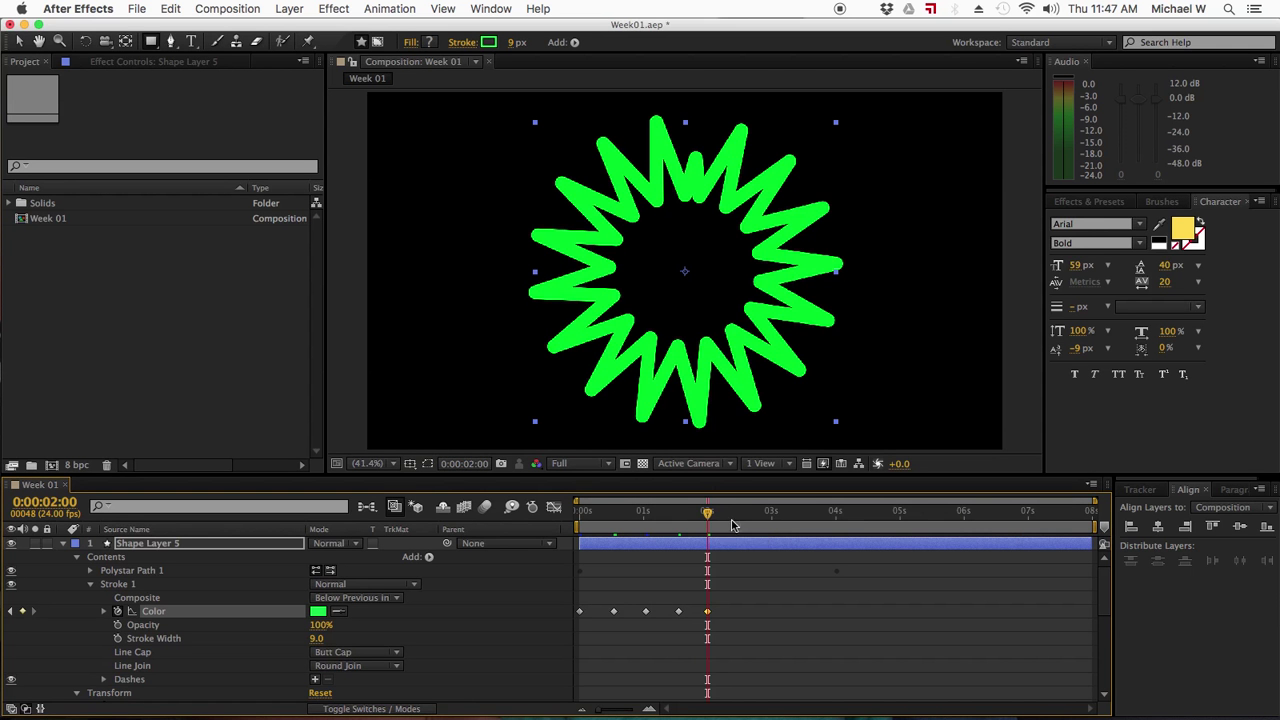
{"action": "mouse_move", "coordinate": [709, 514]}
{"action": "left_mouse_down"}
{"action": "mouse_move", "coordinate": [737, 514]}
{"action": "mouse_move", "coordinate": [577, 517]}
{"action": "left_mouse_up"}
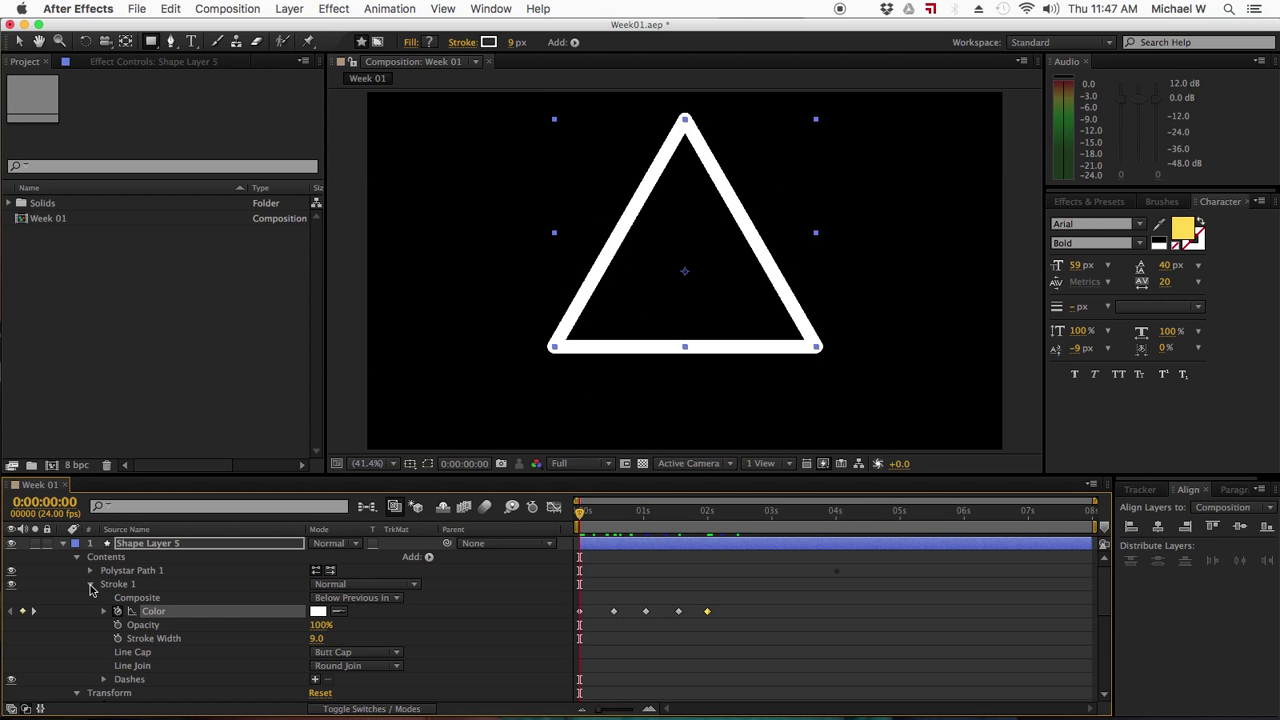
{"action": "left_click", "coordinate": [90, 585]}
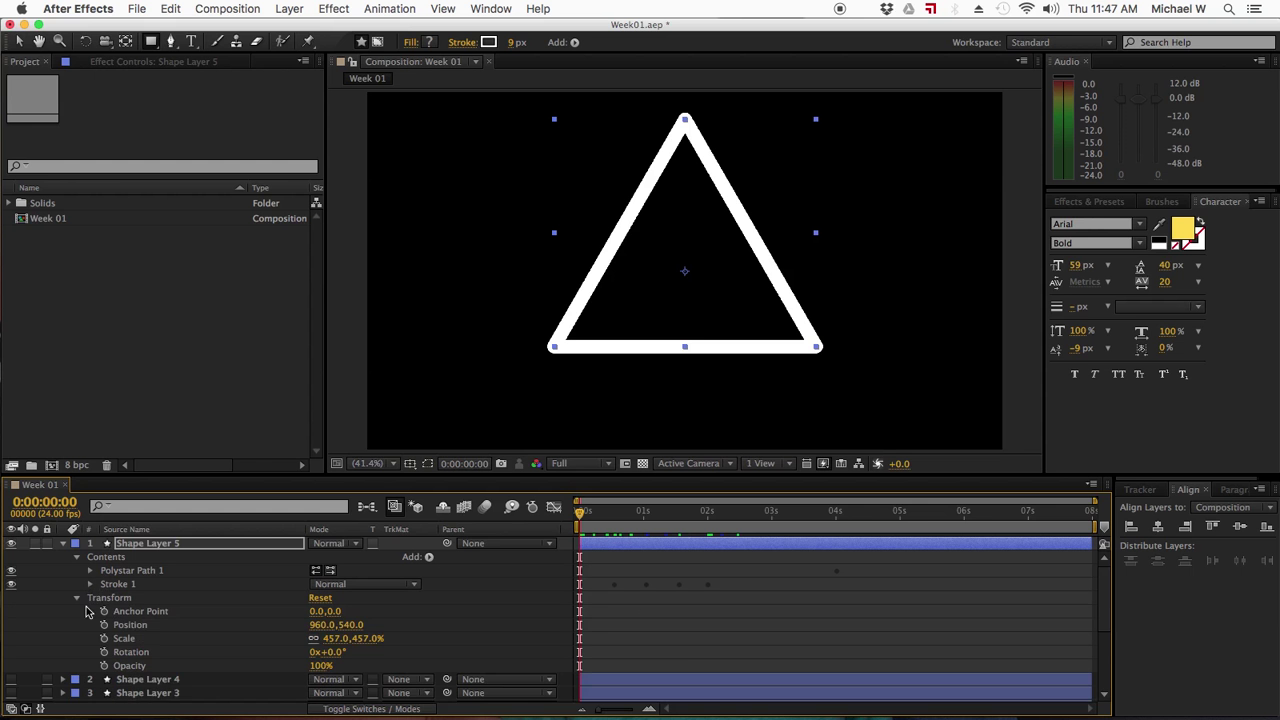
{"action": "left_click", "coordinate": [97, 600]}
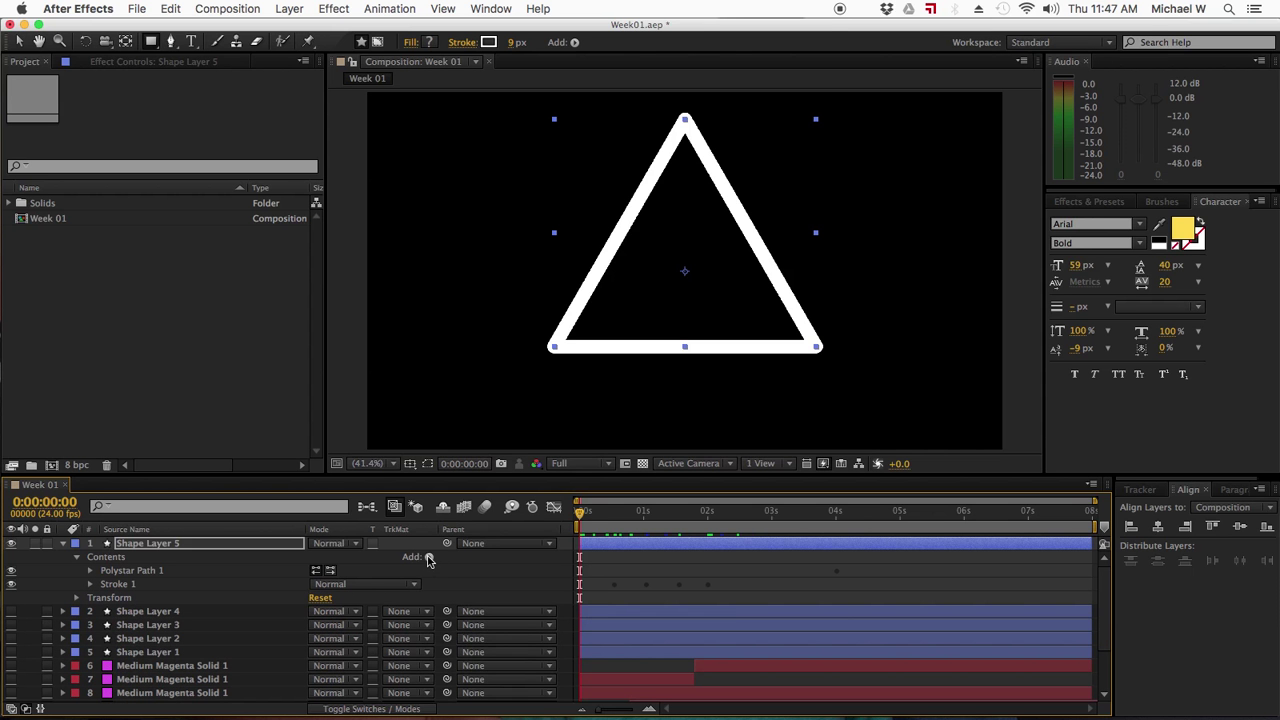
Step: Add Trim Paths and keyframe End from 100% at frame 0 to 0% at 1 second
{"action": "left_click", "coordinate": [429, 558]}
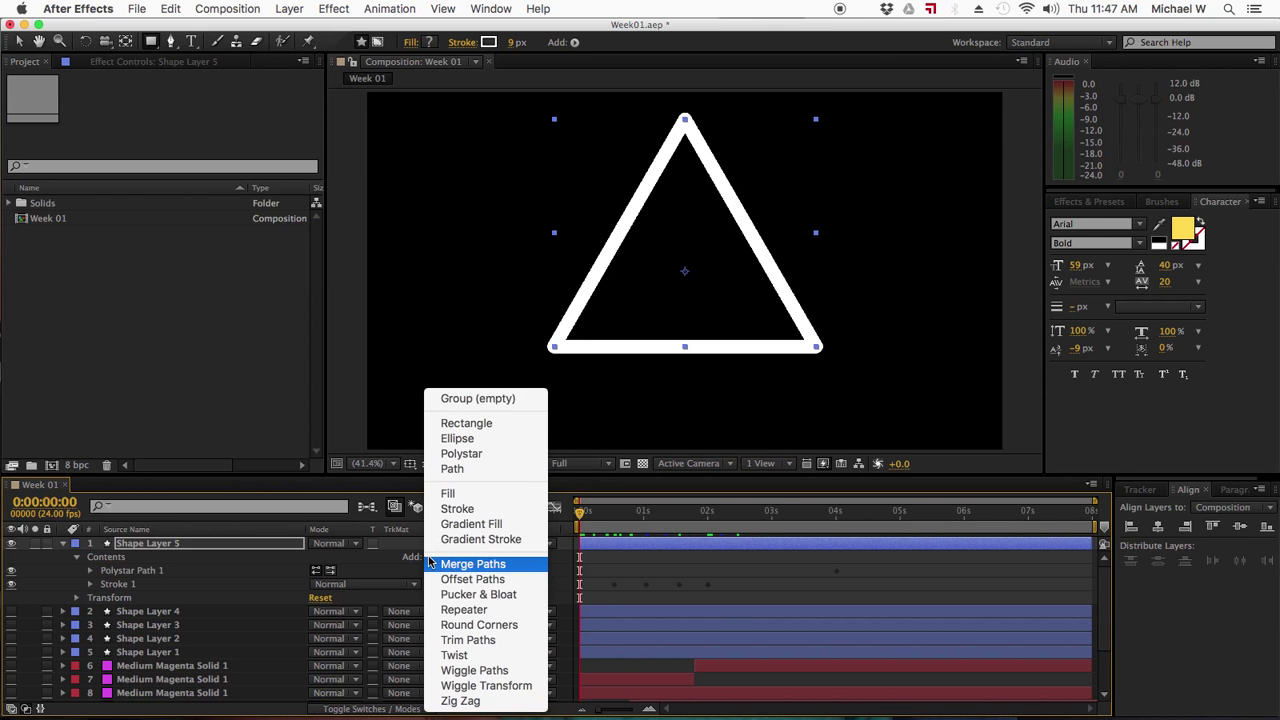
{"action": "left_click", "coordinate": [505, 641]}
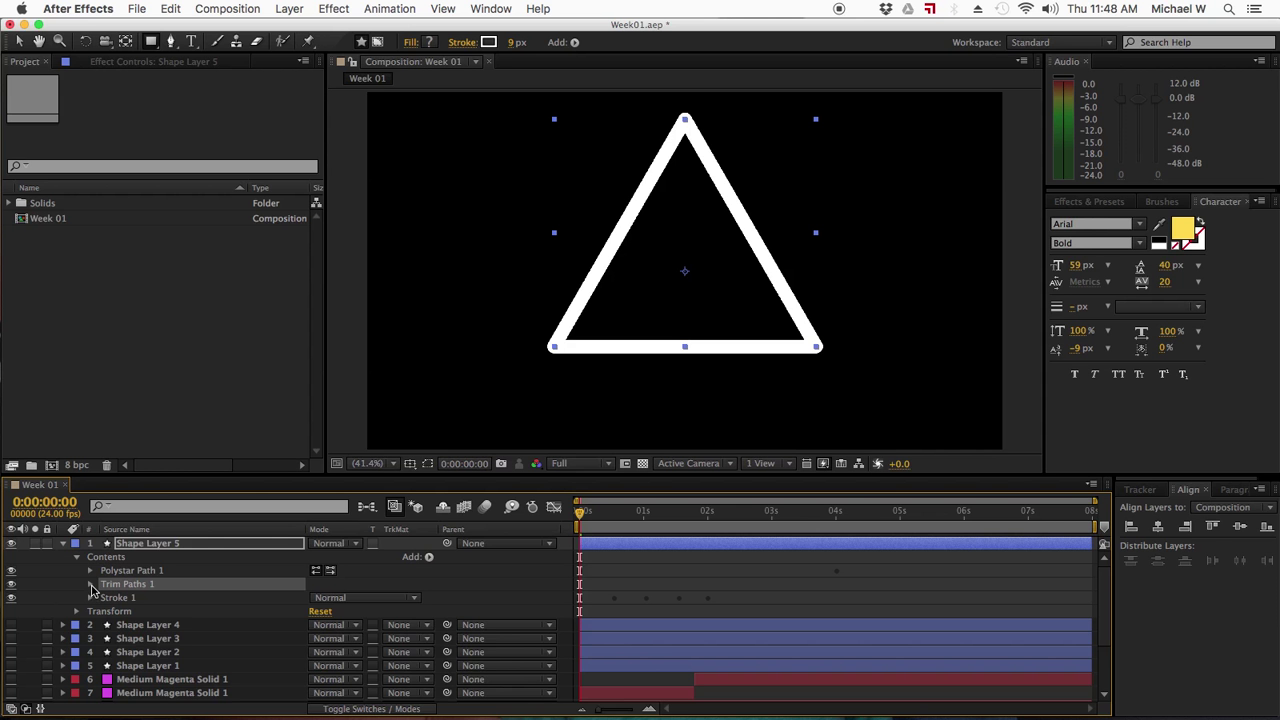
{"action": "left_click", "coordinate": [90, 585]}
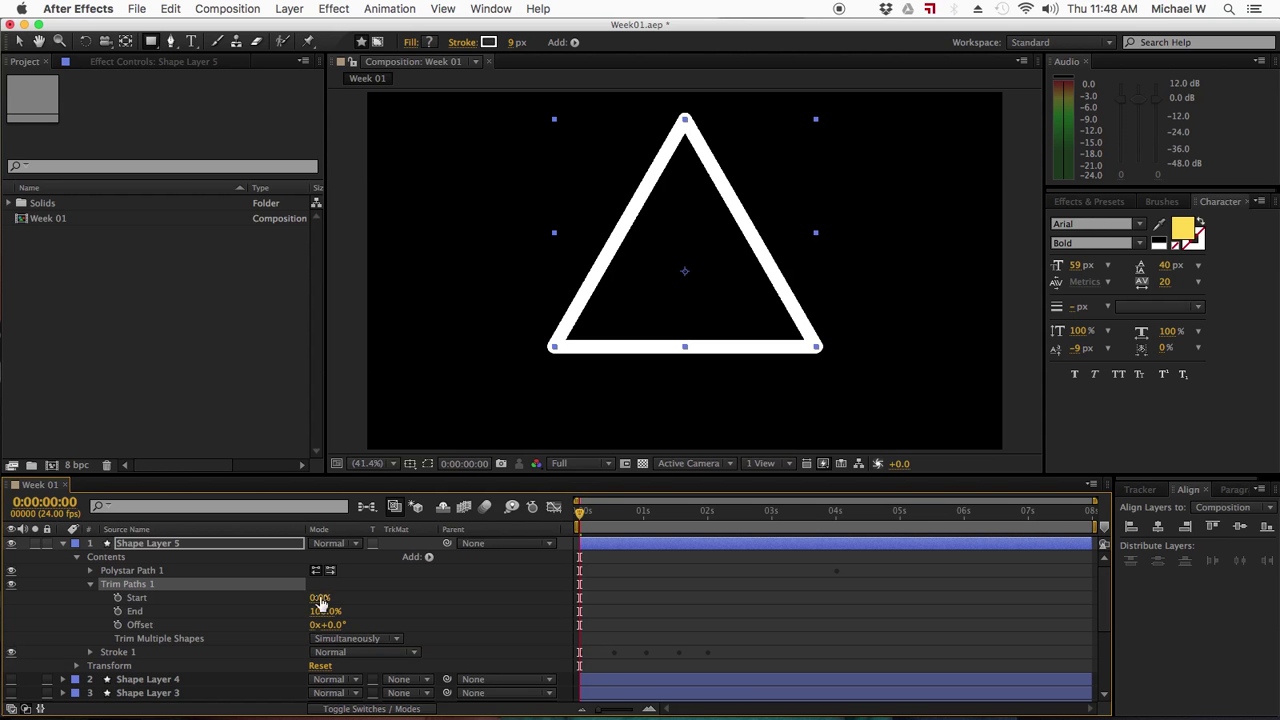
{"action": "mouse_move", "coordinate": [318, 598]}
{"action": "left_mouse_down"}
{"action": "mouse_move", "coordinate": [330, 598]}
{"action": "mouse_move", "coordinate": [307, 603]}
{"action": "mouse_move", "coordinate": [348, 607]}
{"action": "mouse_move", "coordinate": [303, 604]}
{"action": "mouse_move", "coordinate": [405, 597]}
{"action": "left_mouse_up"}
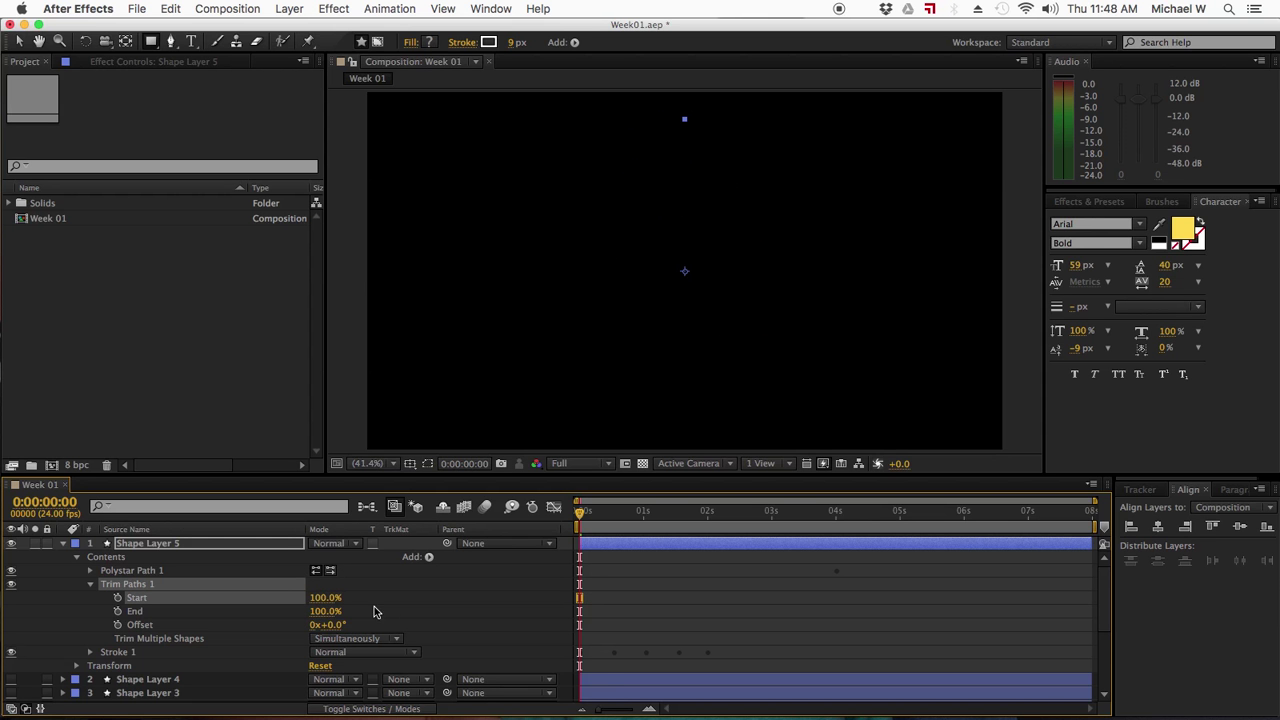
{"action": "mouse_move", "coordinate": [331, 612]}
{"action": "left_mouse_down"}
{"action": "mouse_move", "coordinate": [303, 617]}
{"action": "mouse_move", "coordinate": [354, 610]}
{"action": "left_mouse_up"}
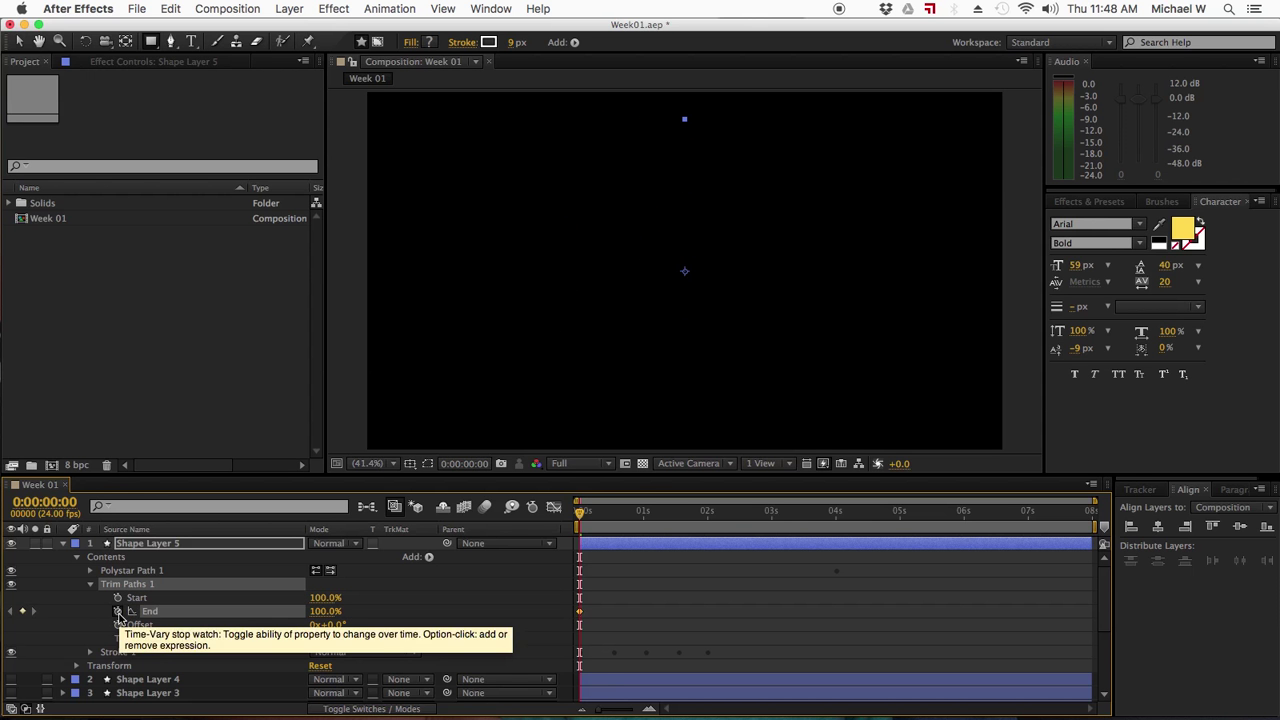
{"action": "left_click_drag", "start_coordinate": [581, 513], "coordinate": [643, 513]}
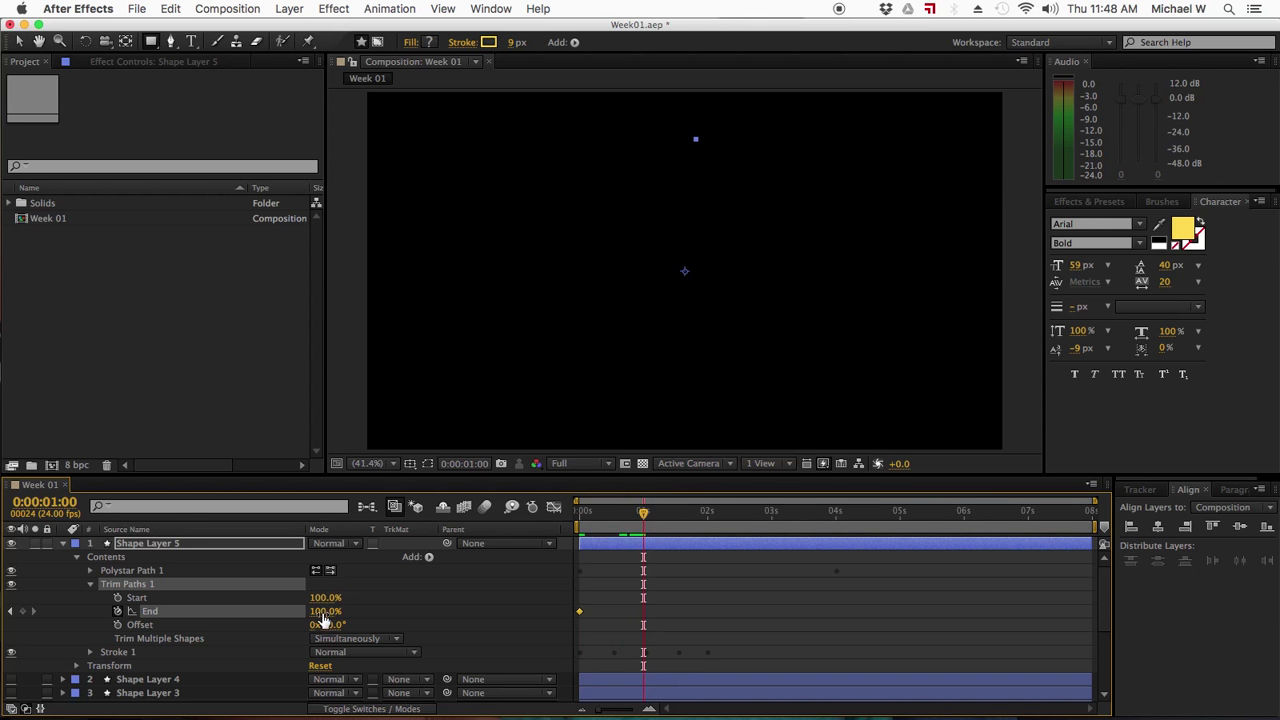
{"action": "left_click_drag", "start_coordinate": [323, 611], "coordinate": [168, 607]}
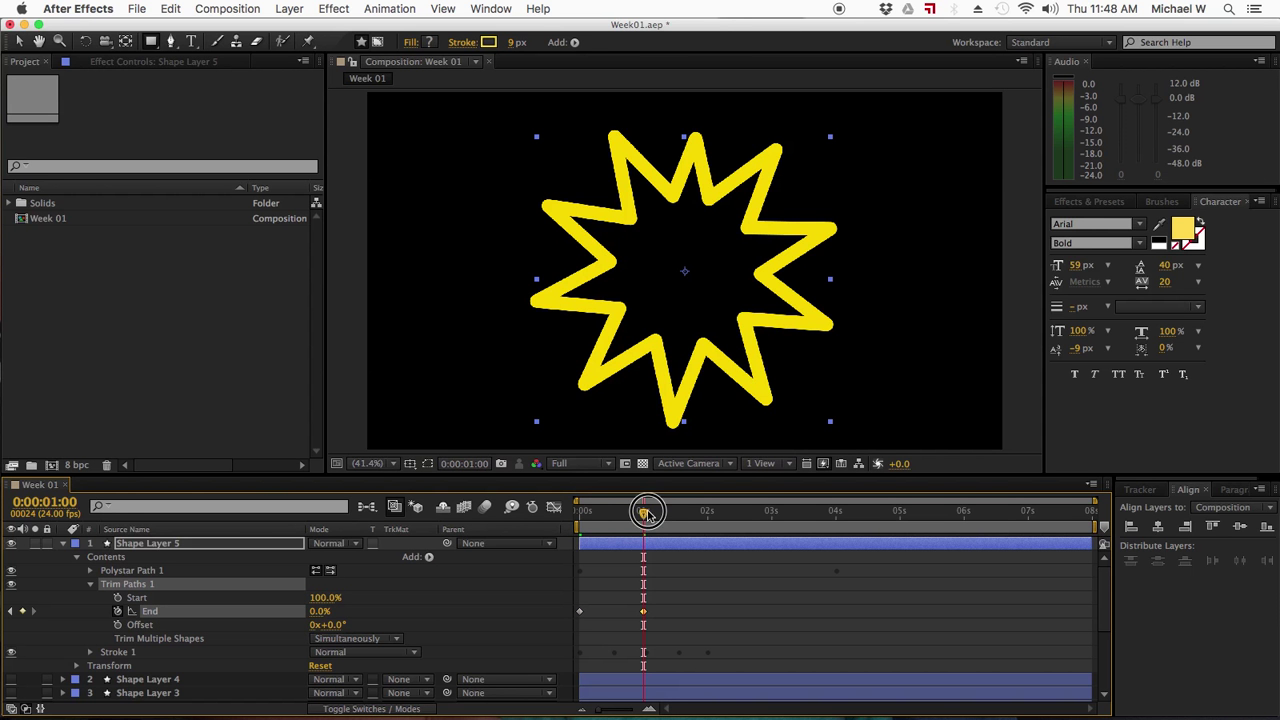
Step: Jump between the trim keyframes and preview the outline drawing on
{"action": "left_click", "coordinate": [585, 514]}
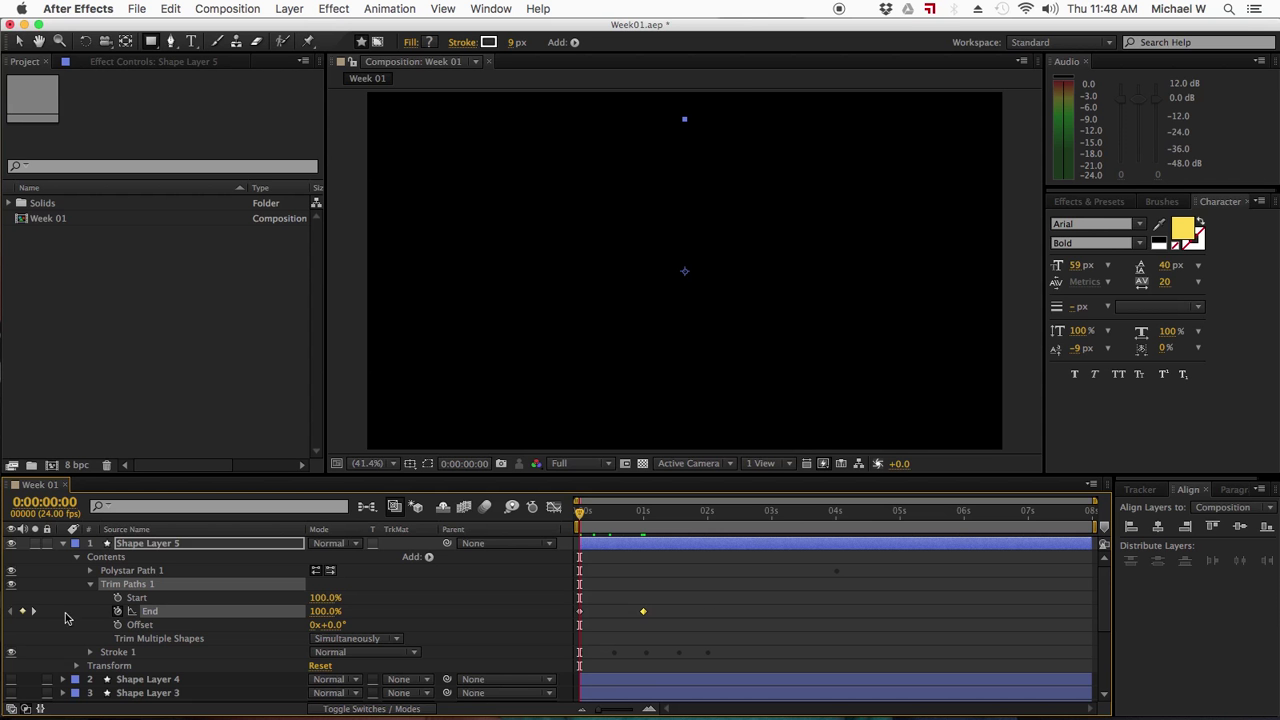
{"action": "left_click", "coordinate": [35, 613]}
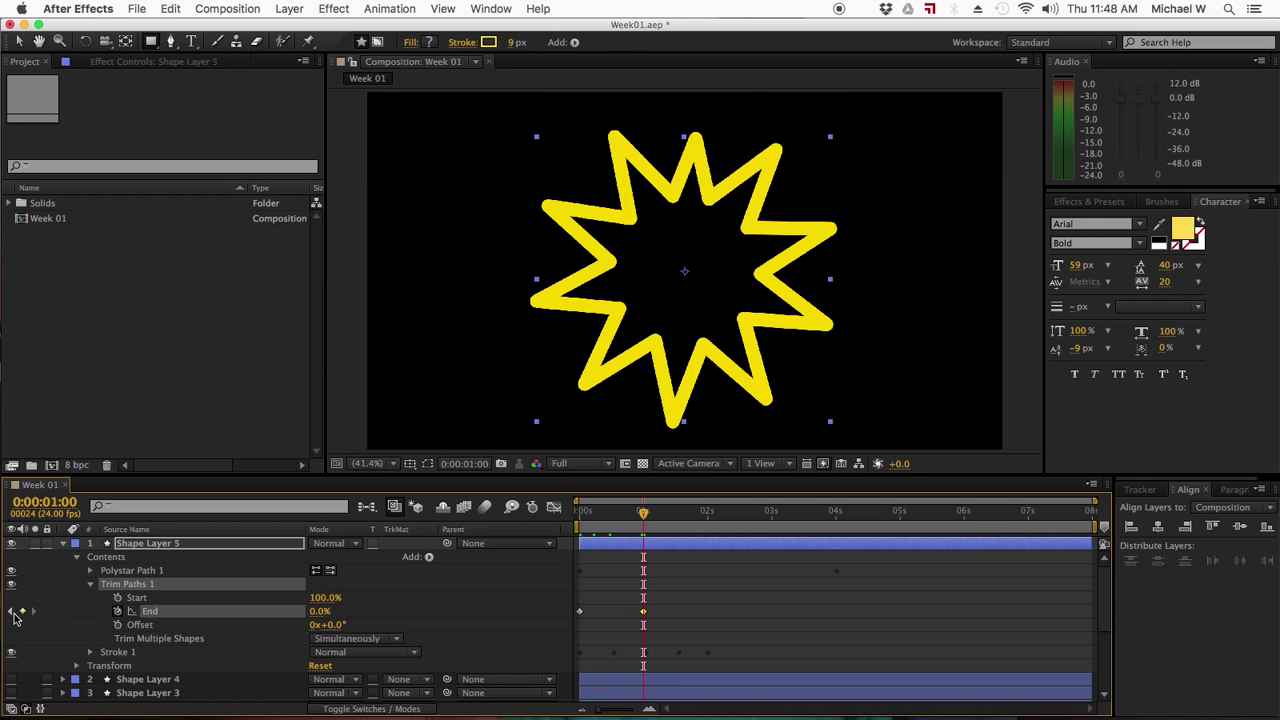
{"action": "left_click", "coordinate": [11, 611]}
{"action": "key", "text": "space"}
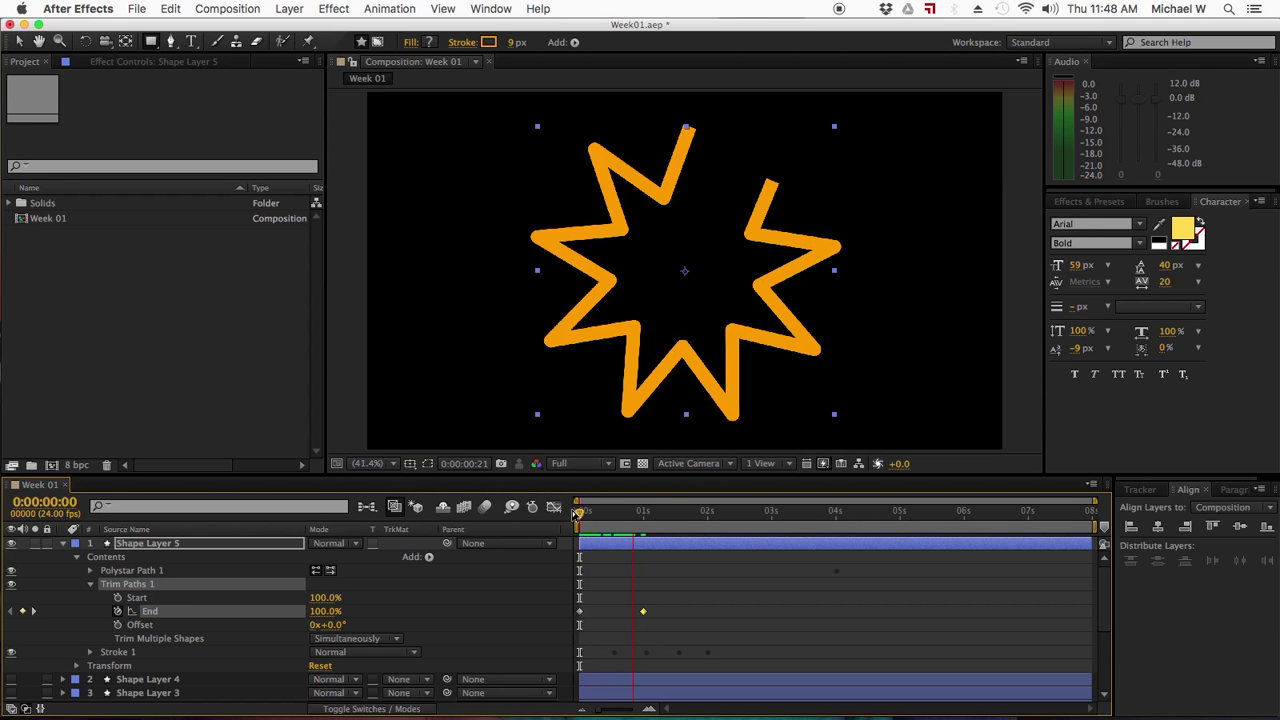
{"action": "key", "text": "space"}
{"action": "left_click_drag", "start_coordinate": [648, 516], "coordinate": [643, 515]}
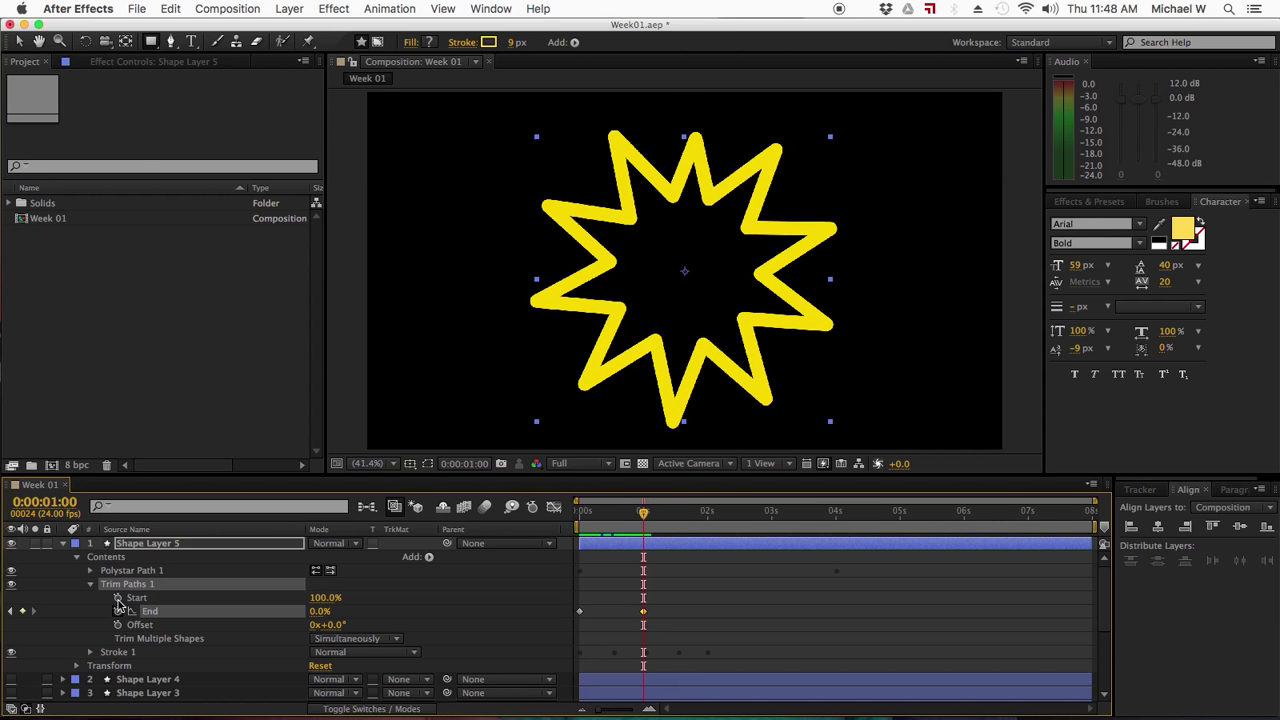
Step: Keyframe Trim Paths Start, lowering it at 0:00:02:01, then review and select Shape Layer 5
{"action": "left_click", "coordinate": [118, 598]}
{"action": "left_click_drag", "start_coordinate": [648, 516], "coordinate": [710, 515]}
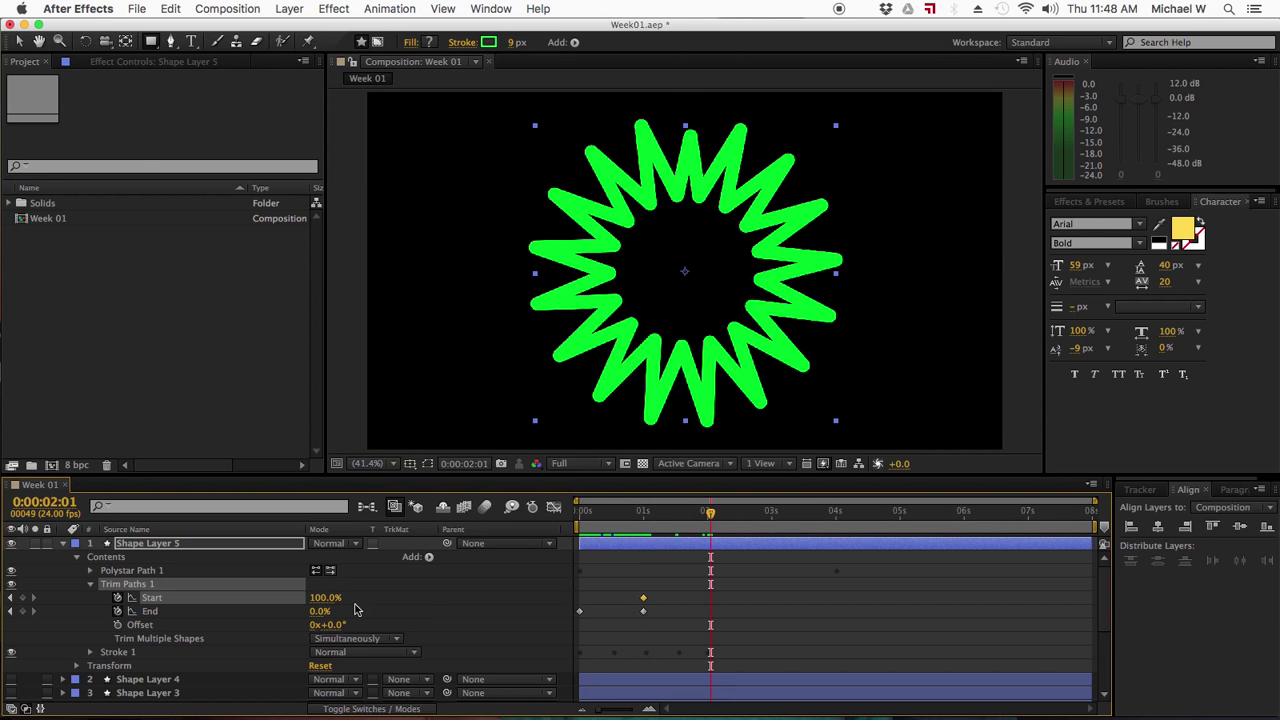
{"action": "mouse_move", "coordinate": [328, 601]}
{"action": "left_mouse_down"}
{"action": "mouse_move", "coordinate": [240, 612]}
{"action": "mouse_move", "coordinate": [319, 608]}
{"action": "mouse_move", "coordinate": [284, 606]}
{"action": "left_mouse_up"}
{"action": "mouse_move", "coordinate": [717, 512]}
{"action": "left_mouse_down"}
{"action": "mouse_move", "coordinate": [578, 525]}
{"action": "mouse_move", "coordinate": [709, 517]}
{"action": "left_mouse_up"}
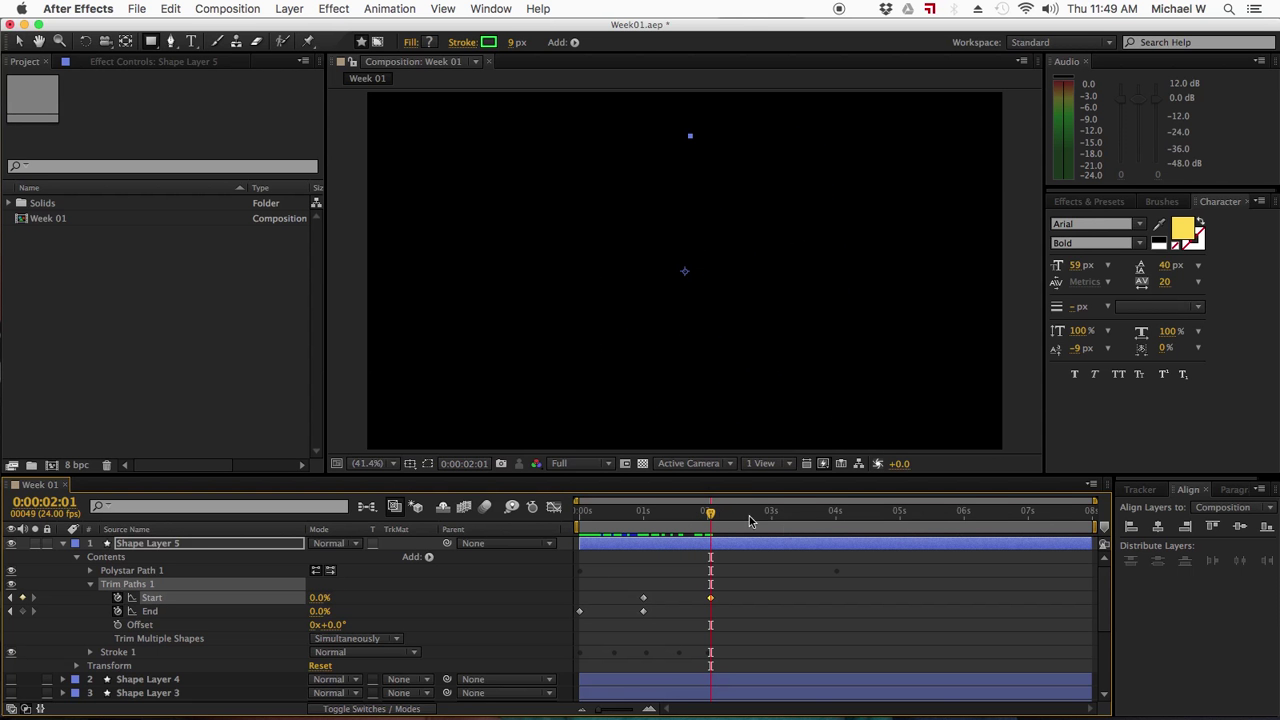
{"action": "mouse_move", "coordinate": [710, 515]}
{"action": "left_mouse_down"}
{"action": "mouse_move", "coordinate": [557, 513]}
{"action": "mouse_move", "coordinate": [599, 518]}
{"action": "mouse_move", "coordinate": [604, 541]}
{"action": "left_mouse_up"}
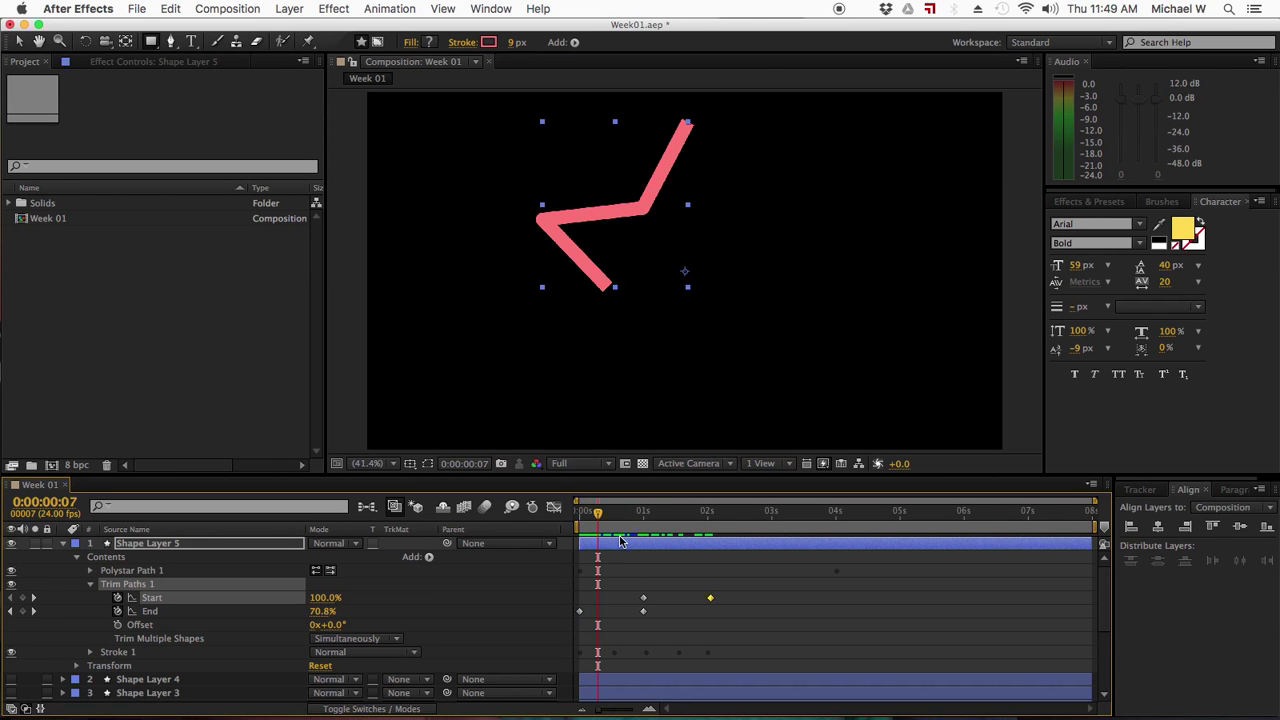
{"action": "left_click", "coordinate": [621, 543]}
Step: Duplicate Shape Layer 5 and shift Shape Layer 6's bar a few frames later
{"action": "key", "text": "ctrl+d"}
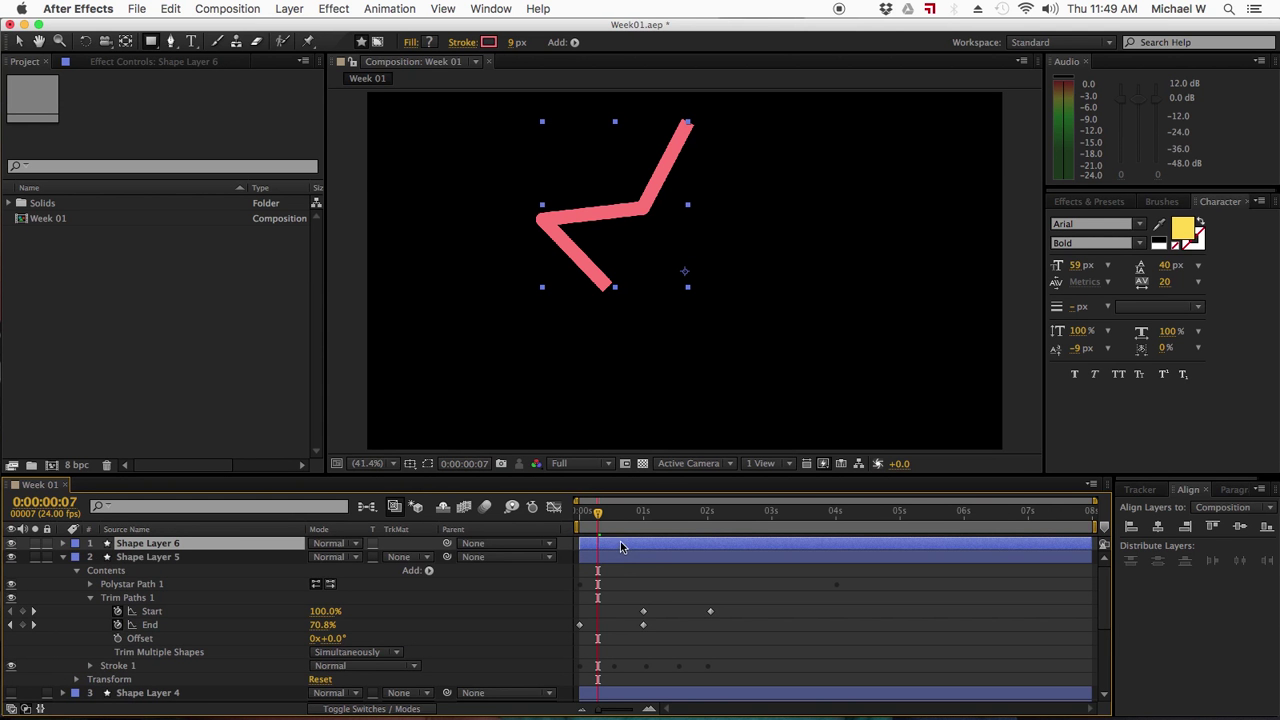
{"action": "key", "text": "u"}
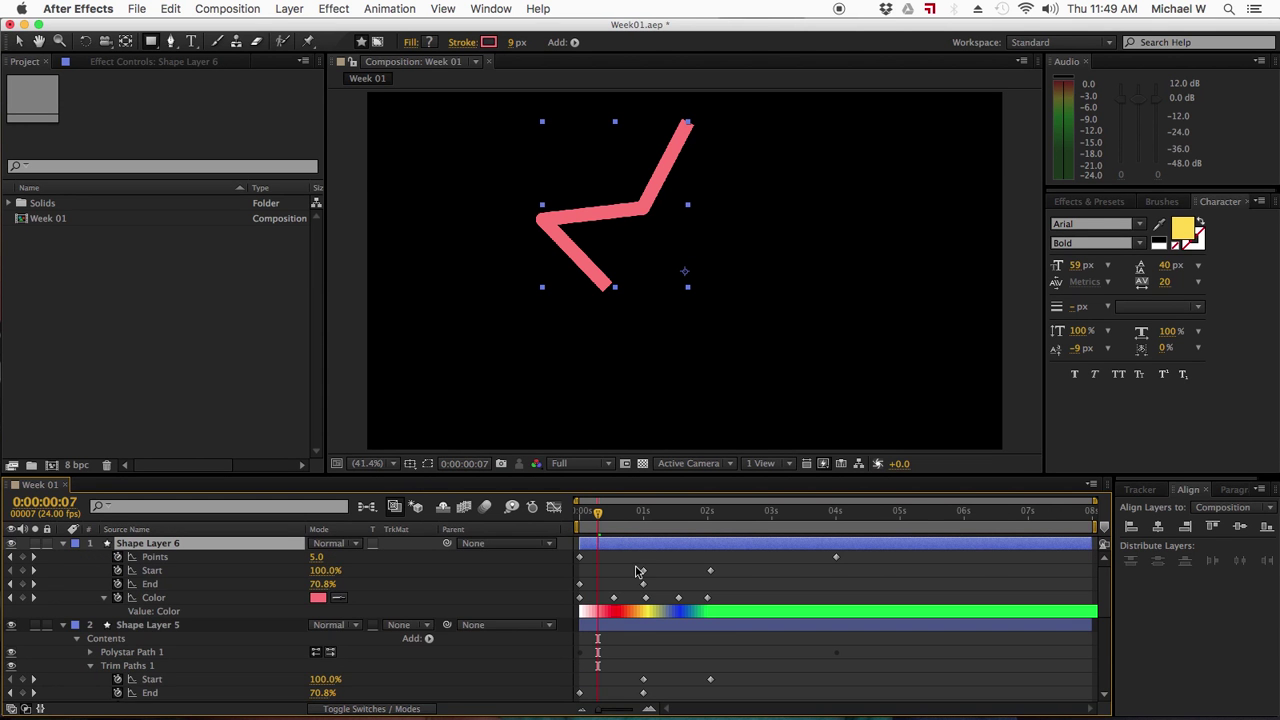
{"action": "left_click", "coordinate": [613, 545]}
{"action": "mouse_move", "coordinate": [613, 545]}
{"action": "left_mouse_down"}
{"action": "mouse_move", "coordinate": [627, 544]}
{"action": "mouse_move", "coordinate": [575, 542]}
{"action": "mouse_move", "coordinate": [590, 544]}
{"action": "mouse_move", "coordinate": [598, 524]}
{"action": "mouse_move", "coordinate": [568, 524]}
{"action": "left_mouse_up"}
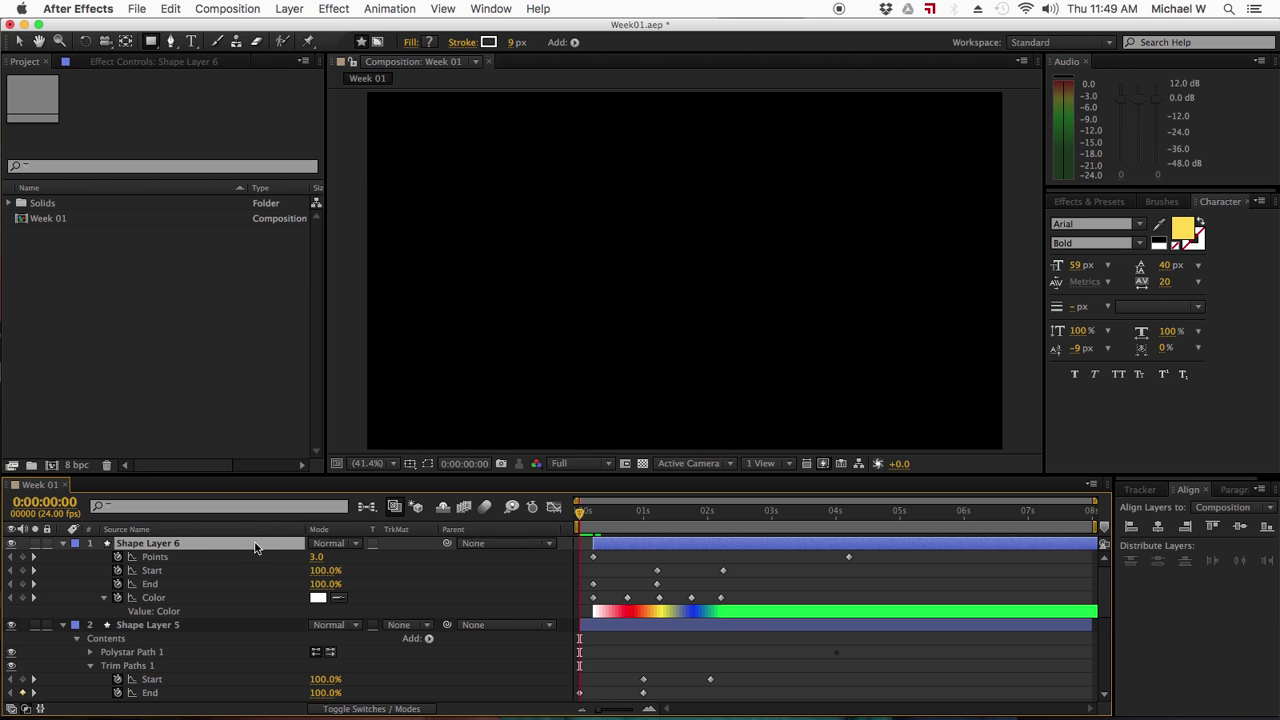
Step: Collapse both layers, move Shape Layer 6 below Shape Layer 5, and scrub the draw-on
{"action": "left_click", "coordinate": [62, 625]}
{"action": "left_click", "coordinate": [62, 543]}
{"action": "left_click_drag", "start_coordinate": [145, 543], "coordinate": [140, 558]}
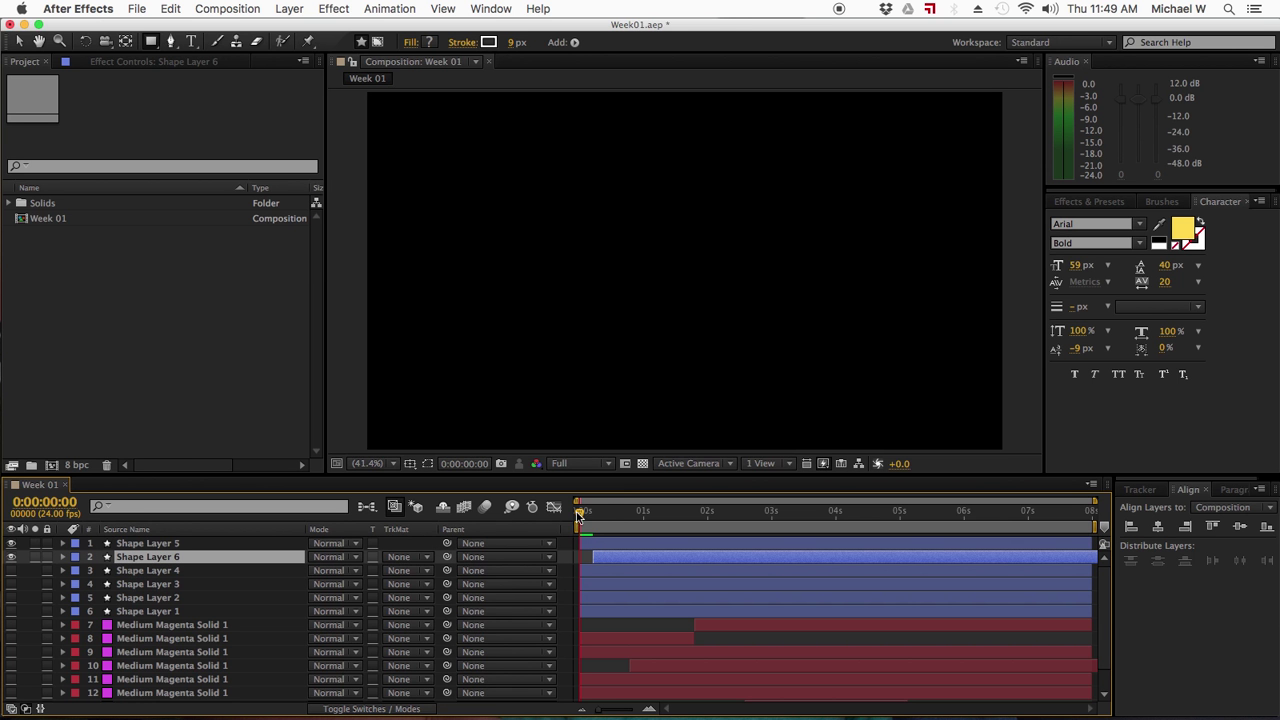
{"action": "left_click_drag", "start_coordinate": [578, 515], "coordinate": [715, 512]}
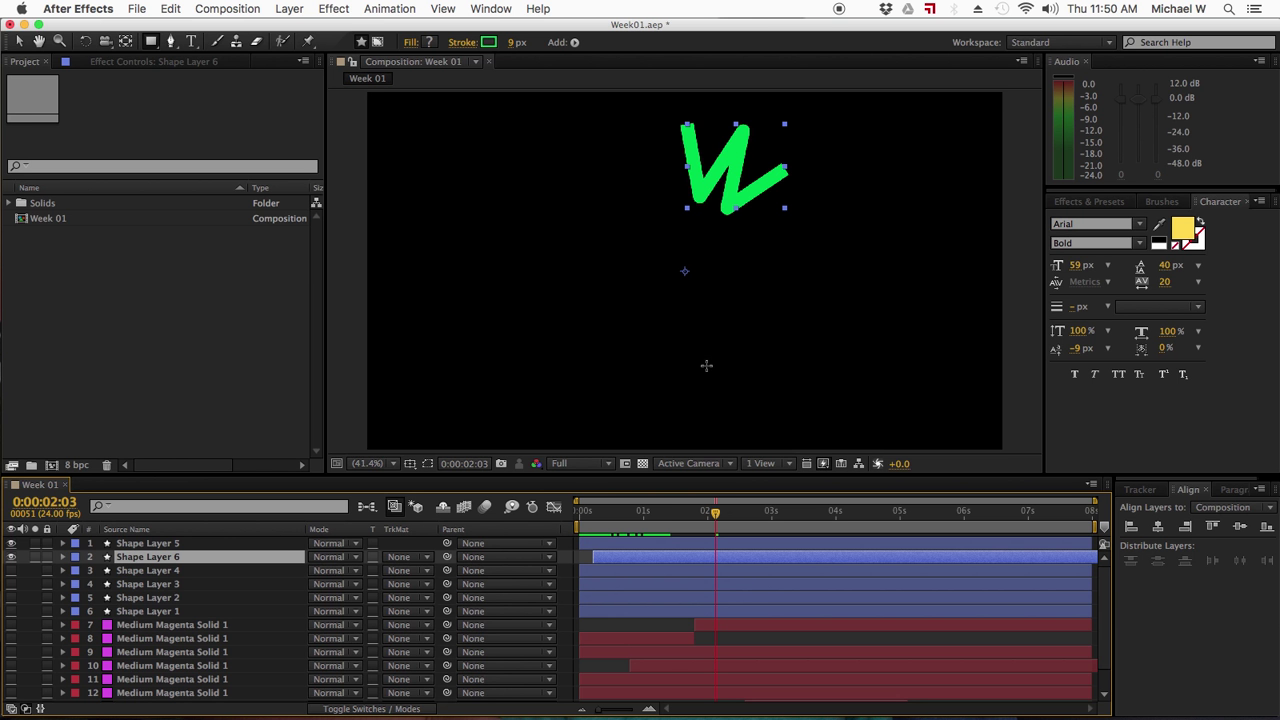
Step: Scrub back to review the animation, then hide Shape Layers 5 and 6
{"action": "mouse_move", "coordinate": [717, 508]}
{"action": "left_mouse_down"}
{"action": "mouse_move", "coordinate": [621, 517]}
{"action": "mouse_move", "coordinate": [661, 512]}
{"action": "left_mouse_up"}
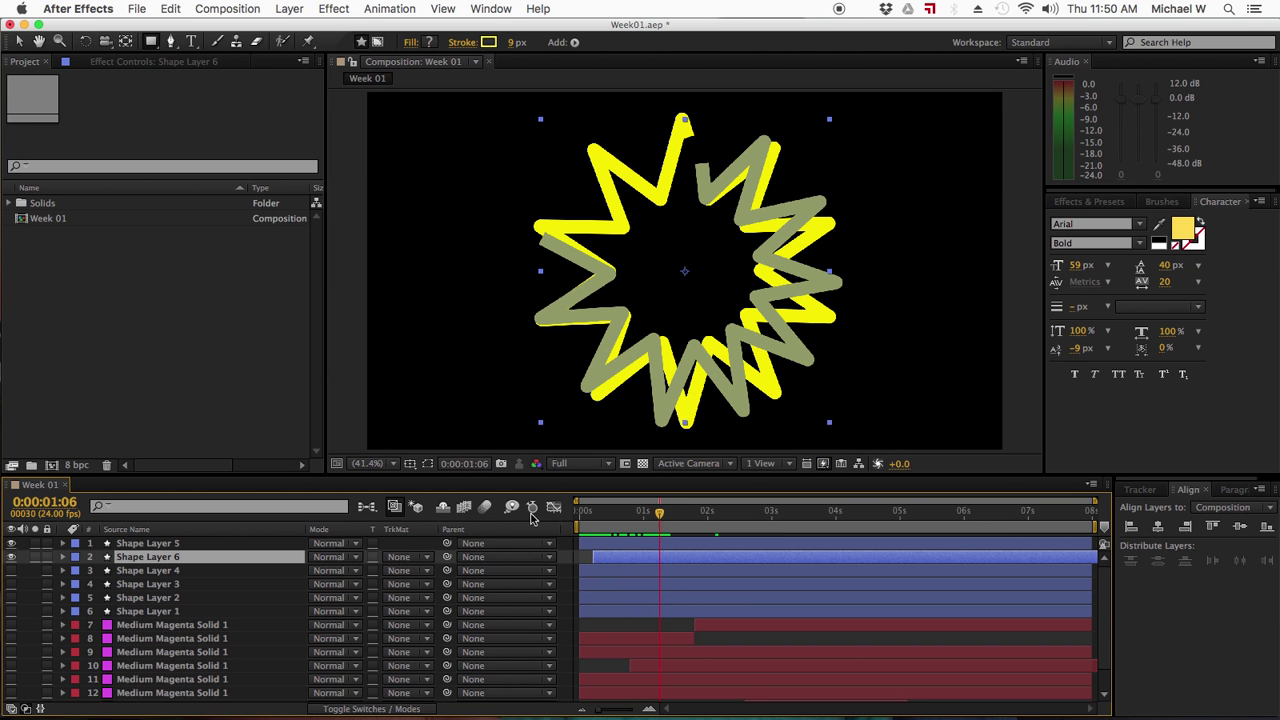
{"action": "left_click", "coordinate": [163, 545]}
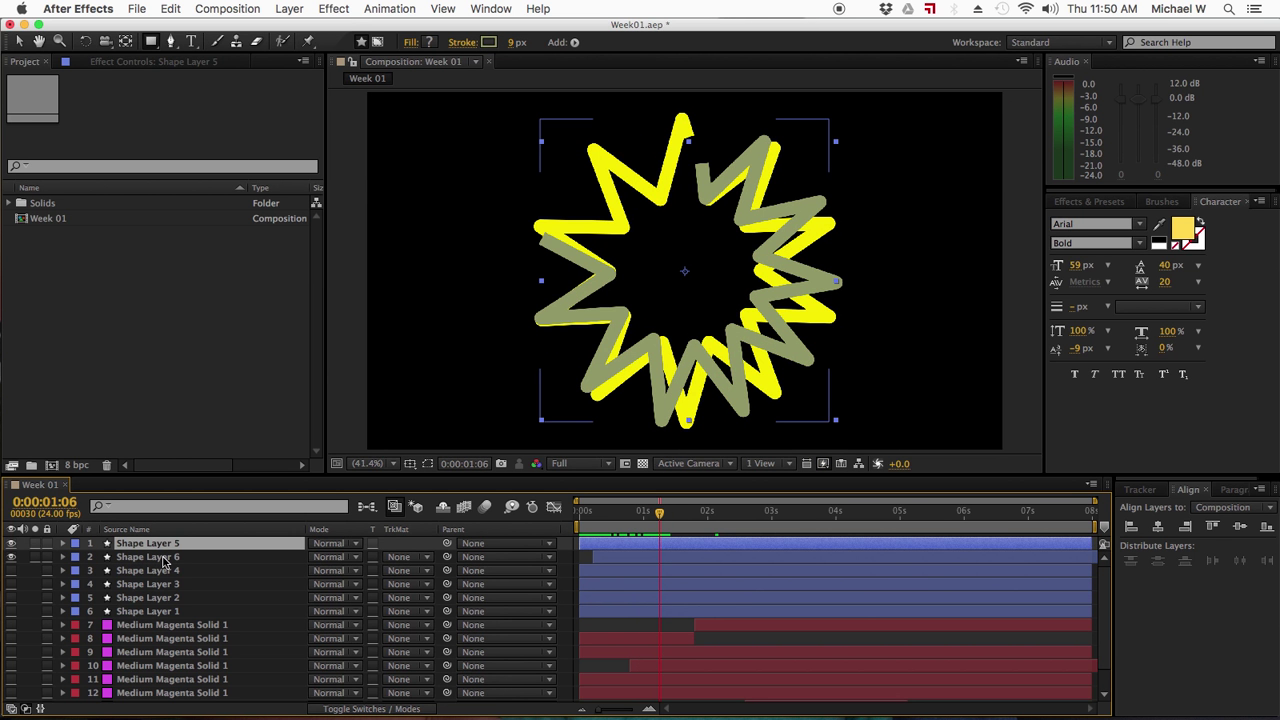
{"action": "left_click_drag", "start_coordinate": [11, 557], "coordinate": [11, 543]}
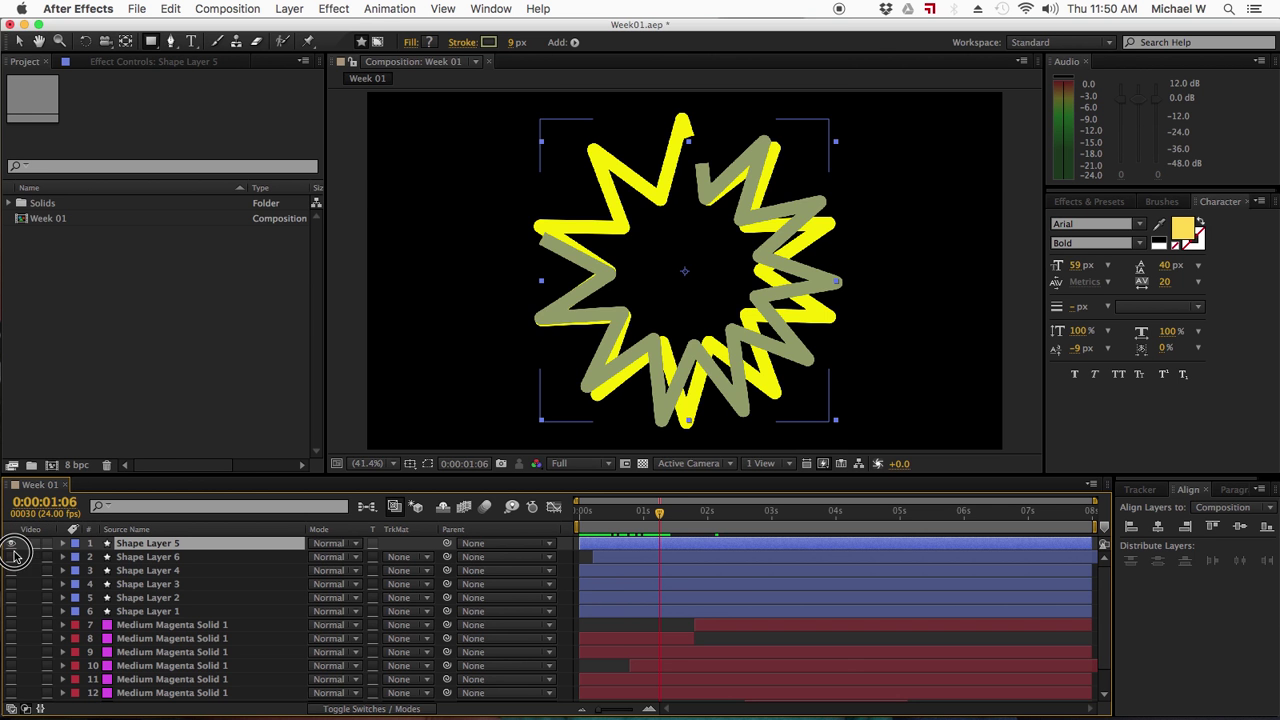
Step: Create a new shape layer containing an ellipse path with a purple fill
{"action": "left_click", "coordinate": [287, 8]}
{"action": "mouse_move", "coordinate": [301, 27]}
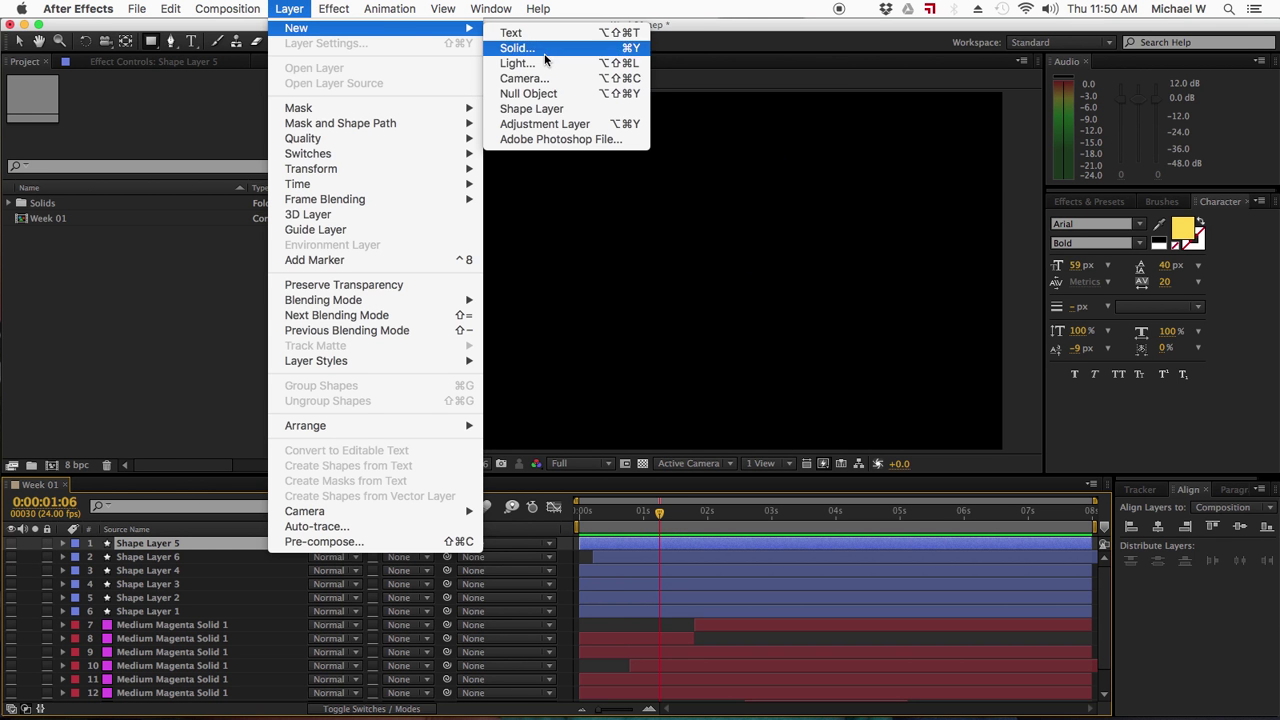
{"action": "left_click", "coordinate": [551, 108]}
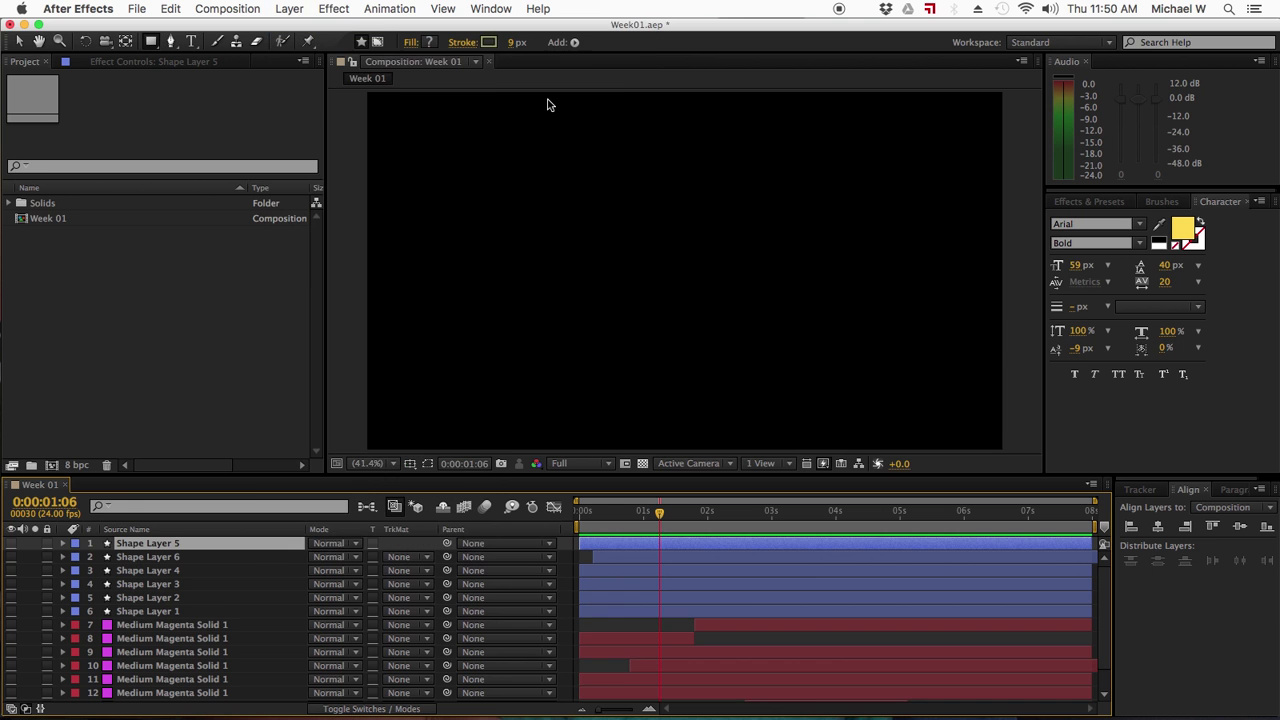
{"action": "left_click", "coordinate": [574, 42]}
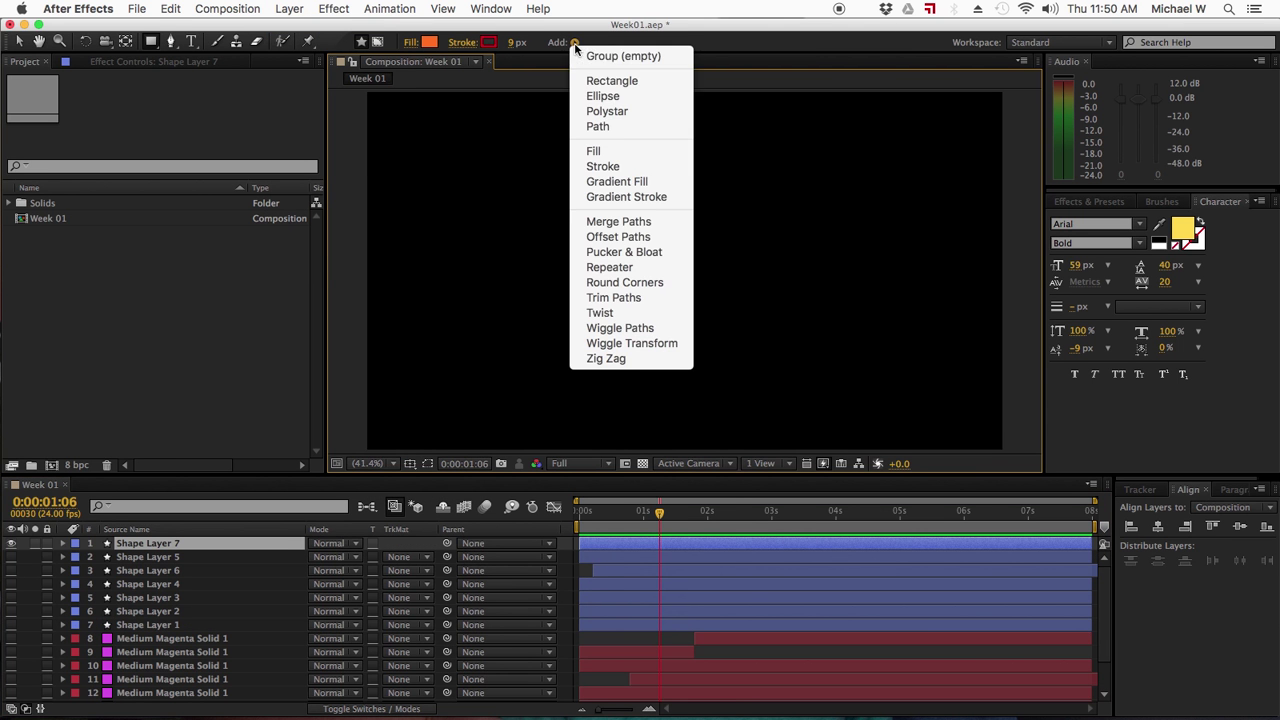
{"action": "left_click", "coordinate": [643, 96]}
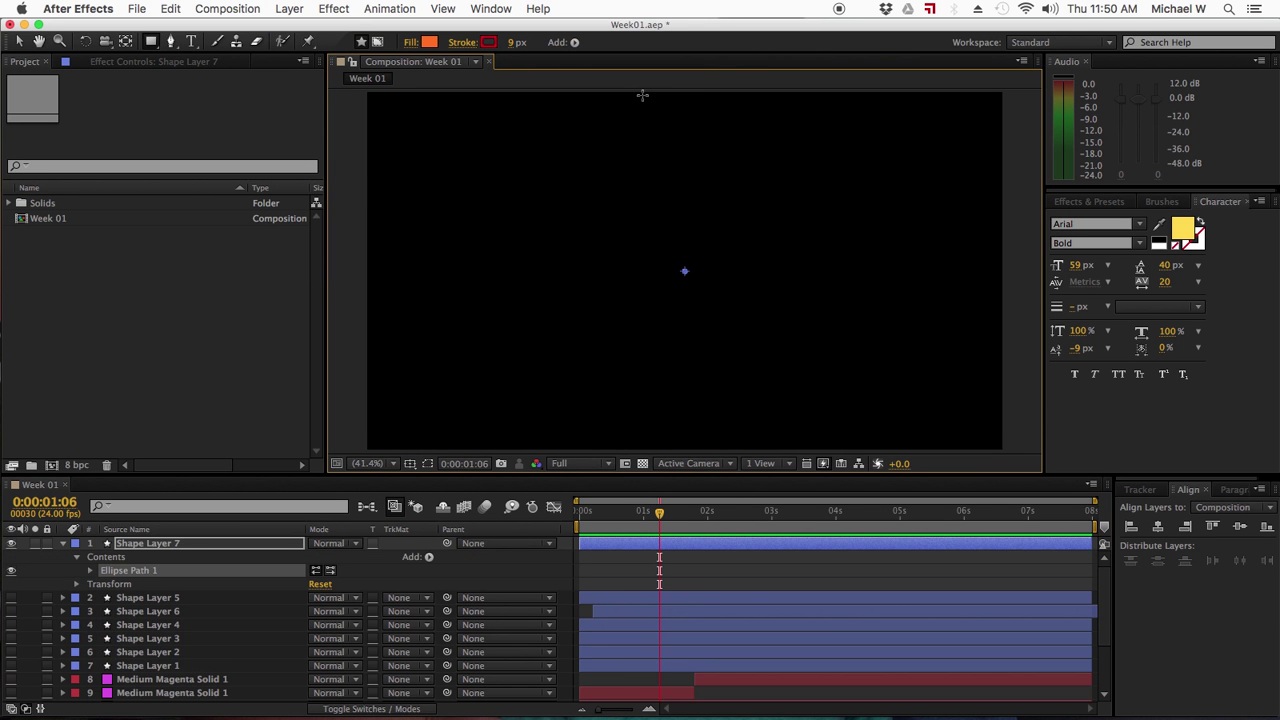
{"action": "left_click", "coordinate": [427, 558]}
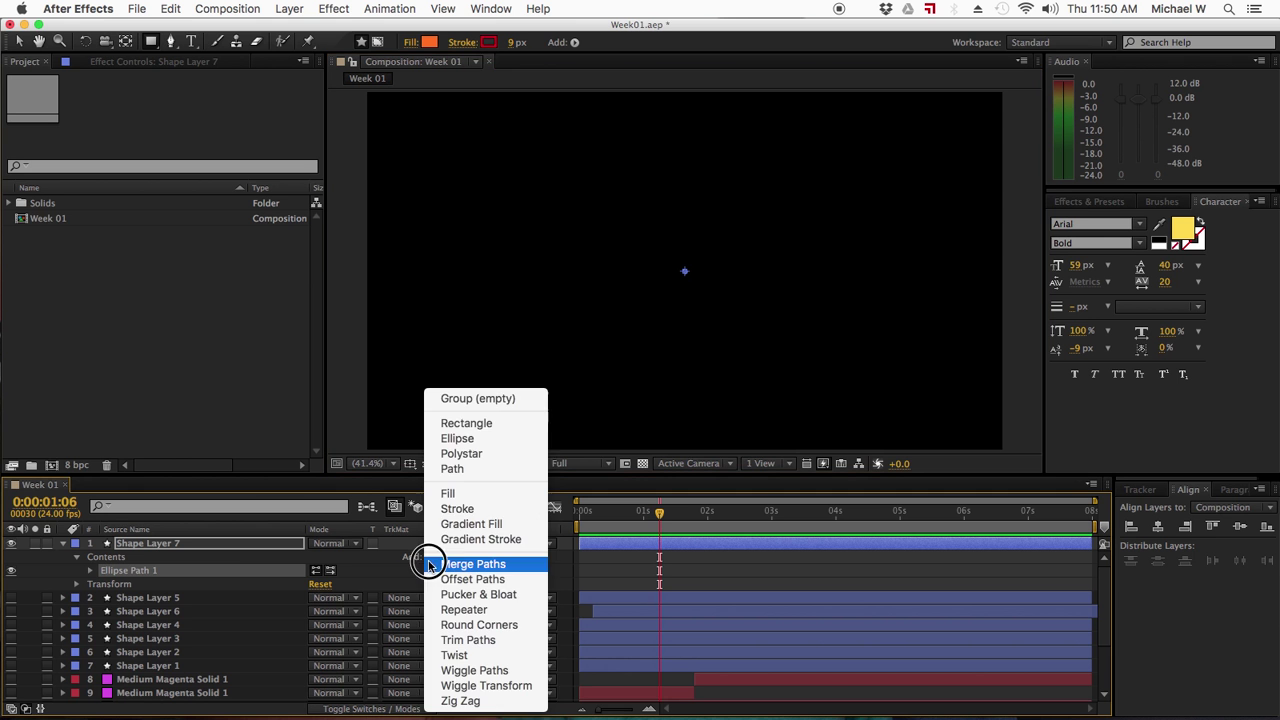
{"action": "left_click", "coordinate": [474, 494]}
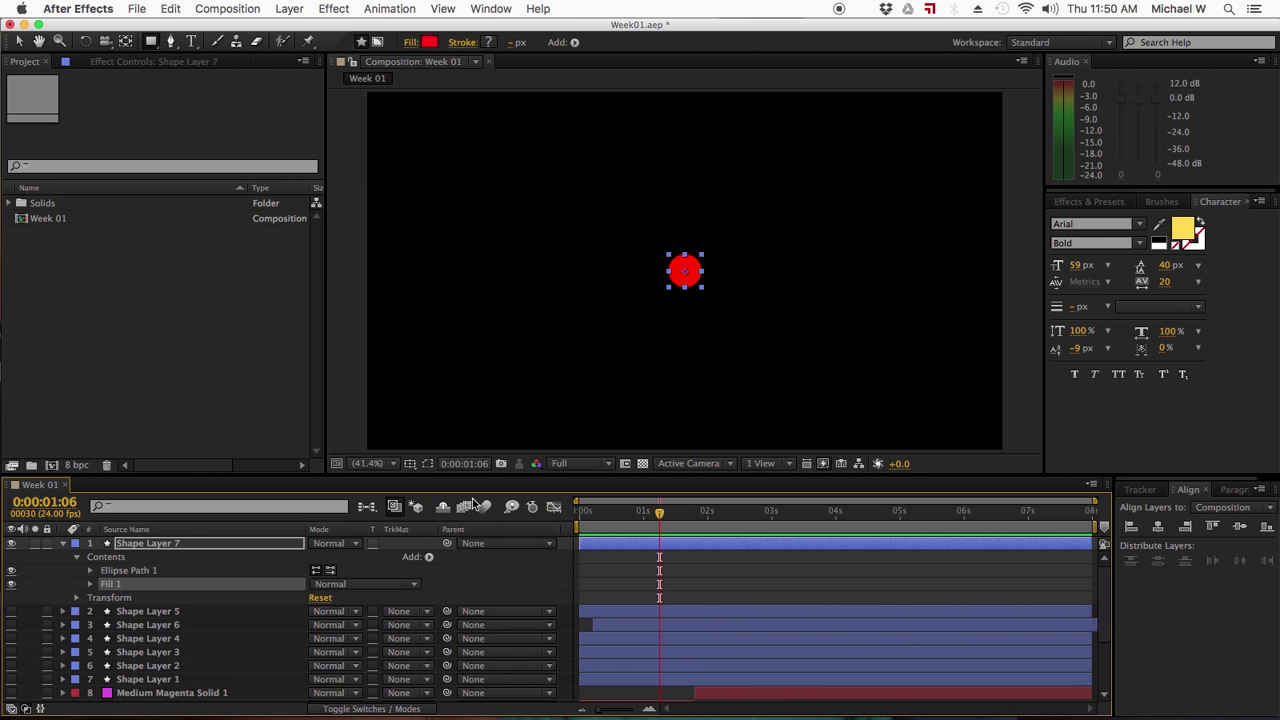
{"action": "left_click", "coordinate": [428, 43]}
{"action": "mouse_move", "coordinate": [884, 544]}
{"action": "left_mouse_down"}
{"action": "mouse_move", "coordinate": [887, 509]}
{"action": "mouse_move", "coordinate": [895, 523]}
{"action": "left_mouse_up"}
{"action": "left_click", "coordinate": [1021, 476]}
Step: Enlarge the ellipse path to 347 by 347 with width and height linked
{"action": "left_click", "coordinate": [76, 598]}
{"action": "left_click", "coordinate": [76, 598]}
{"action": "left_click", "coordinate": [90, 570]}
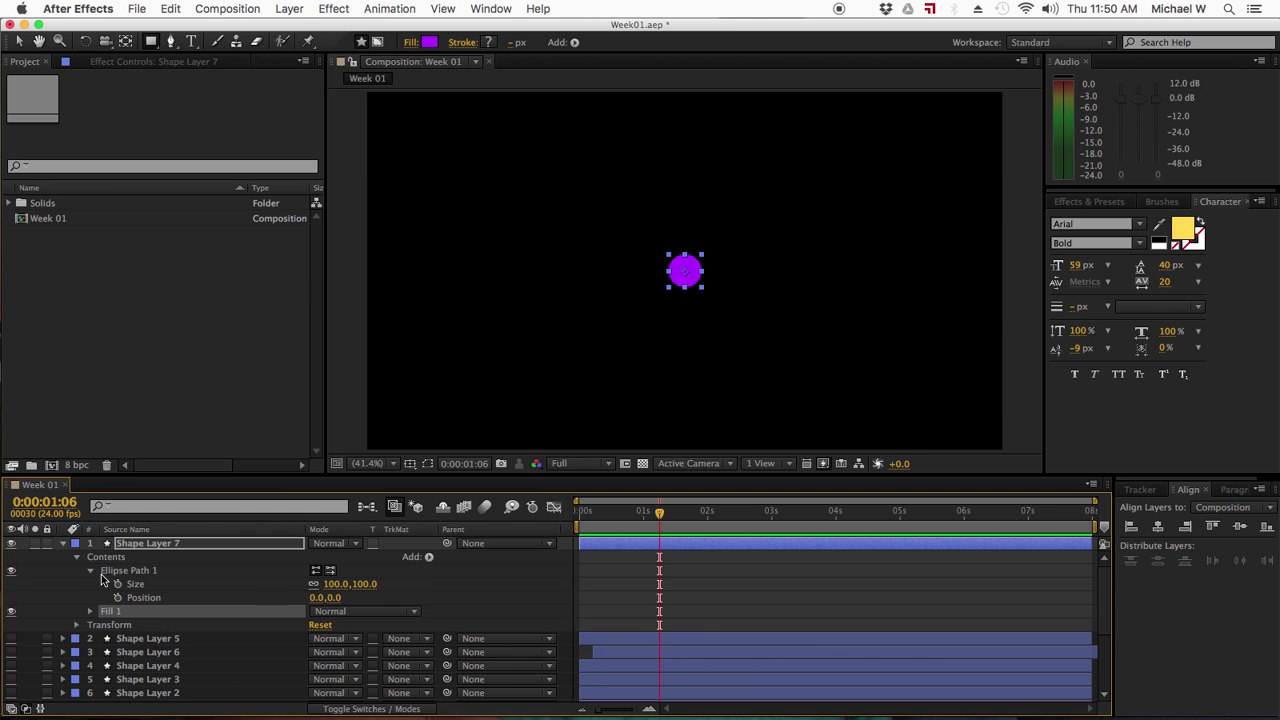
{"action": "left_click", "coordinate": [313, 587]}
{"action": "mouse_move", "coordinate": [333, 584]}
{"action": "left_mouse_down"}
{"action": "mouse_move", "coordinate": [511, 575]}
{"action": "mouse_move", "coordinate": [500, 571]}
{"action": "left_mouse_up"}
{"action": "left_click", "coordinate": [91, 572]}
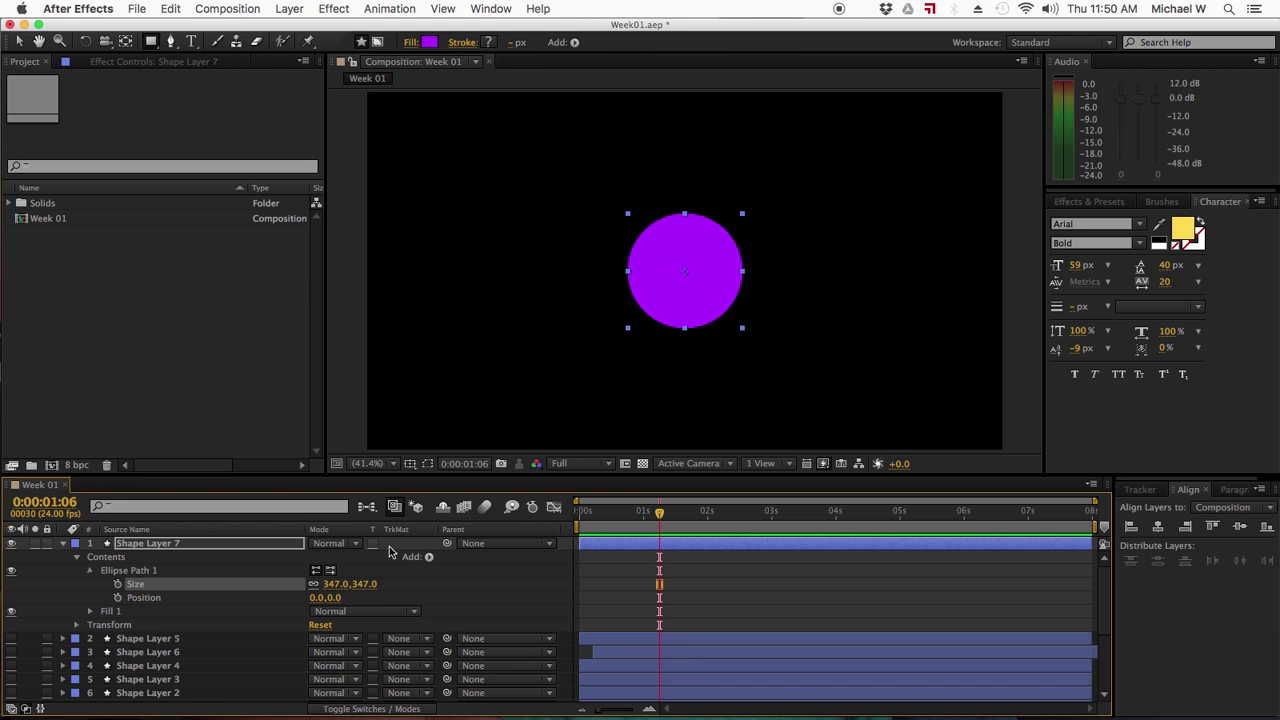
{"action": "left_click", "coordinate": [428, 559]}
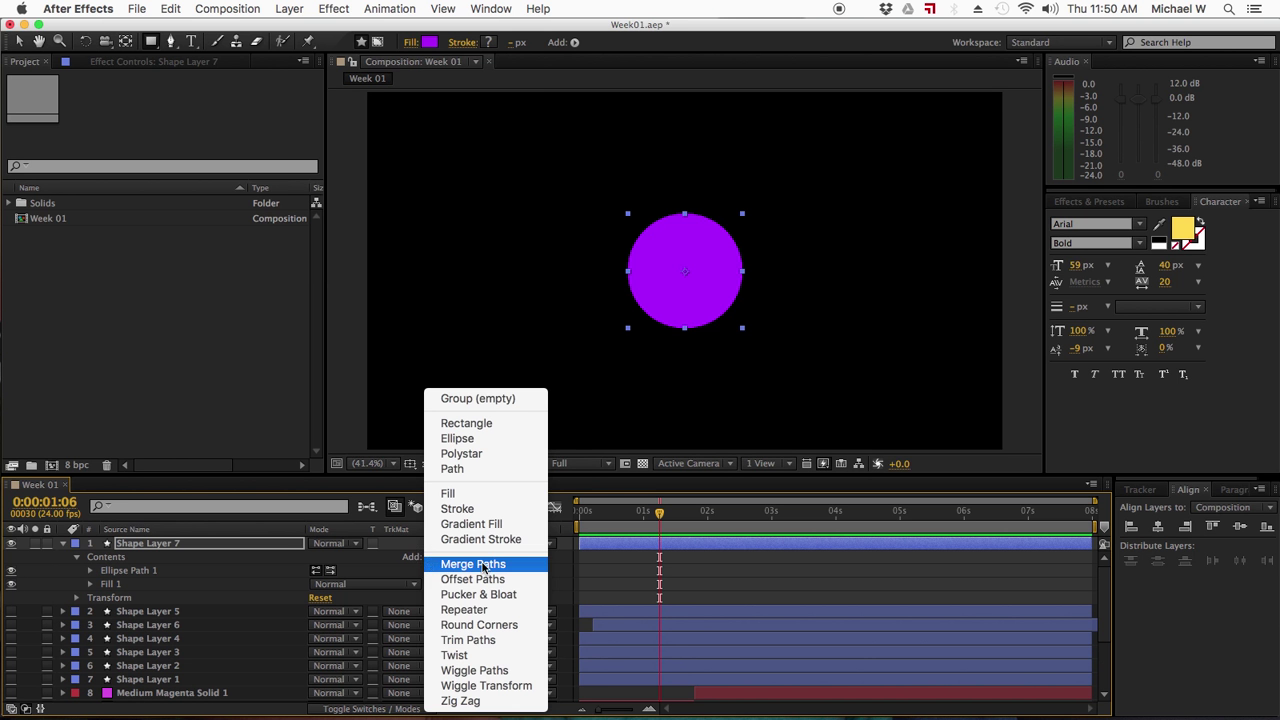
Step: Try a Twist operator with Angle 89 on the circle, then undo and delete it
{"action": "left_click", "coordinate": [503, 657]}
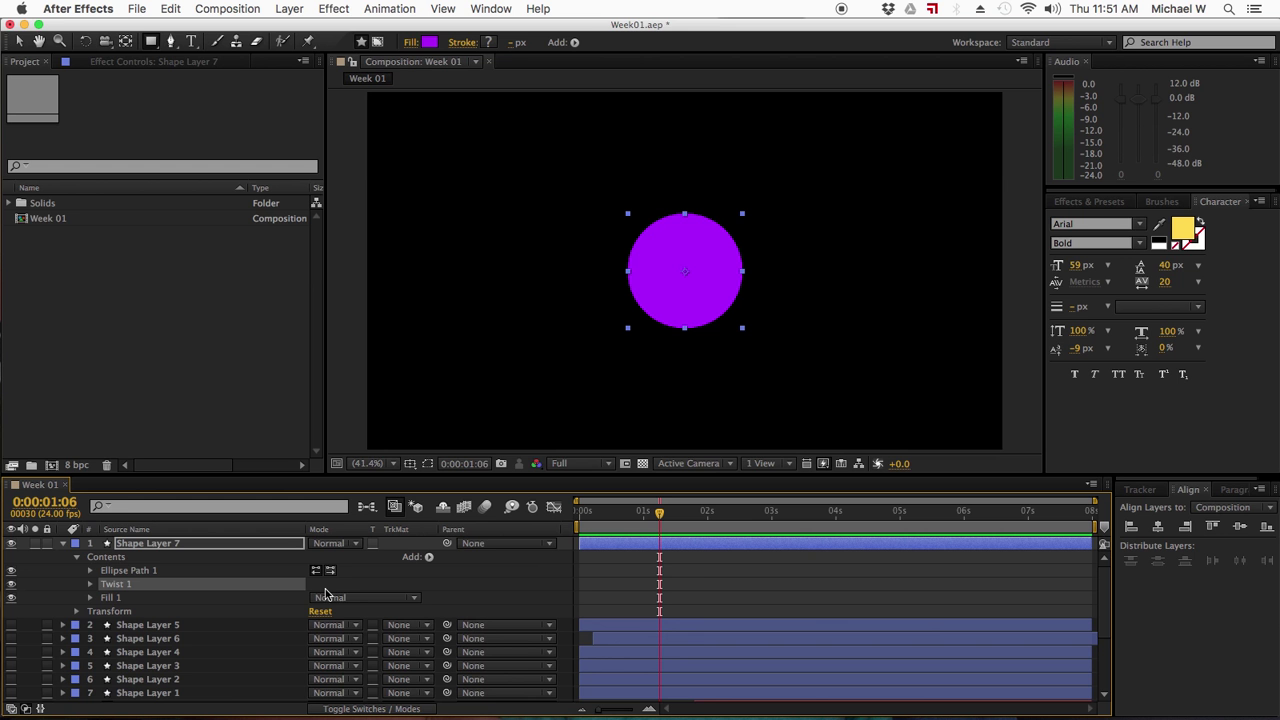
{"action": "left_click", "coordinate": [90, 584]}
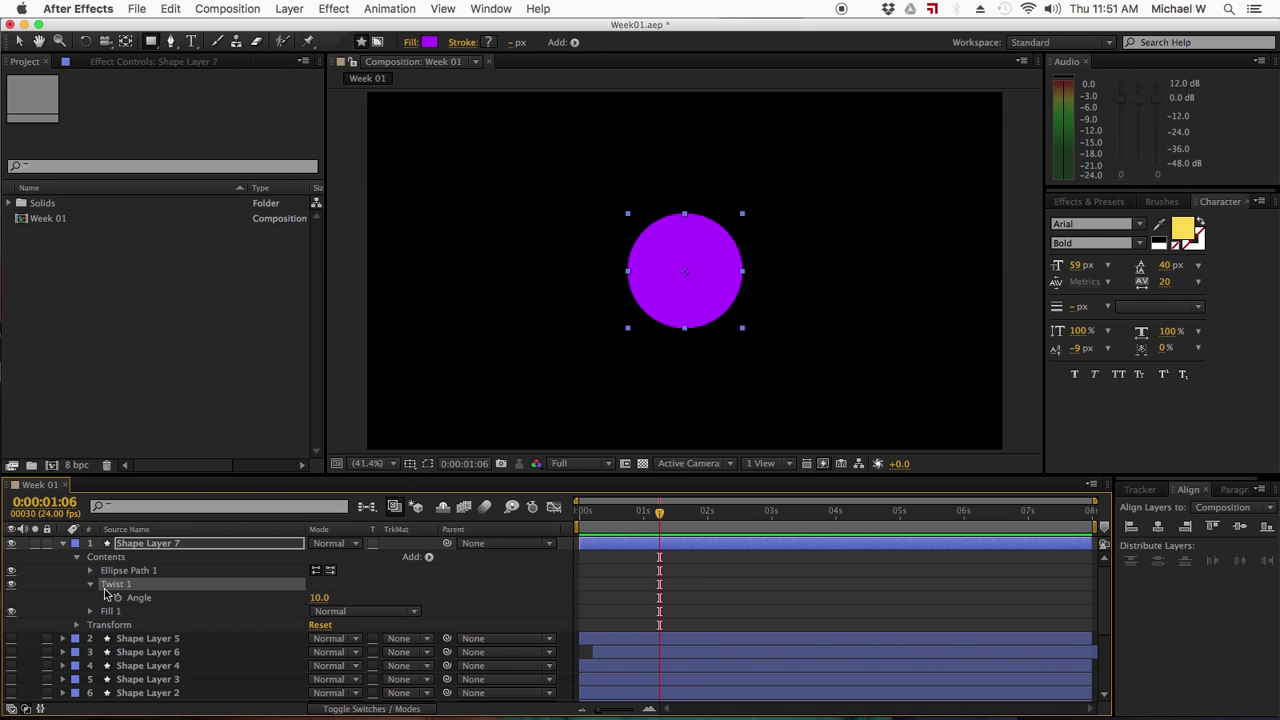
{"action": "left_click", "coordinate": [322, 598]}
{"action": "mouse_move", "coordinate": [330, 602]}
{"action": "left_mouse_down"}
{"action": "mouse_move", "coordinate": [395, 592]}
{"action": "mouse_move", "coordinate": [380, 594]}
{"action": "left_mouse_up"}
{"action": "key", "text": "super+z"}
{"action": "key", "text": "Delete"}
Step: Add Wiggle Paths to the circle and preview from the start of the comp
{"action": "left_click", "coordinate": [426, 557]}
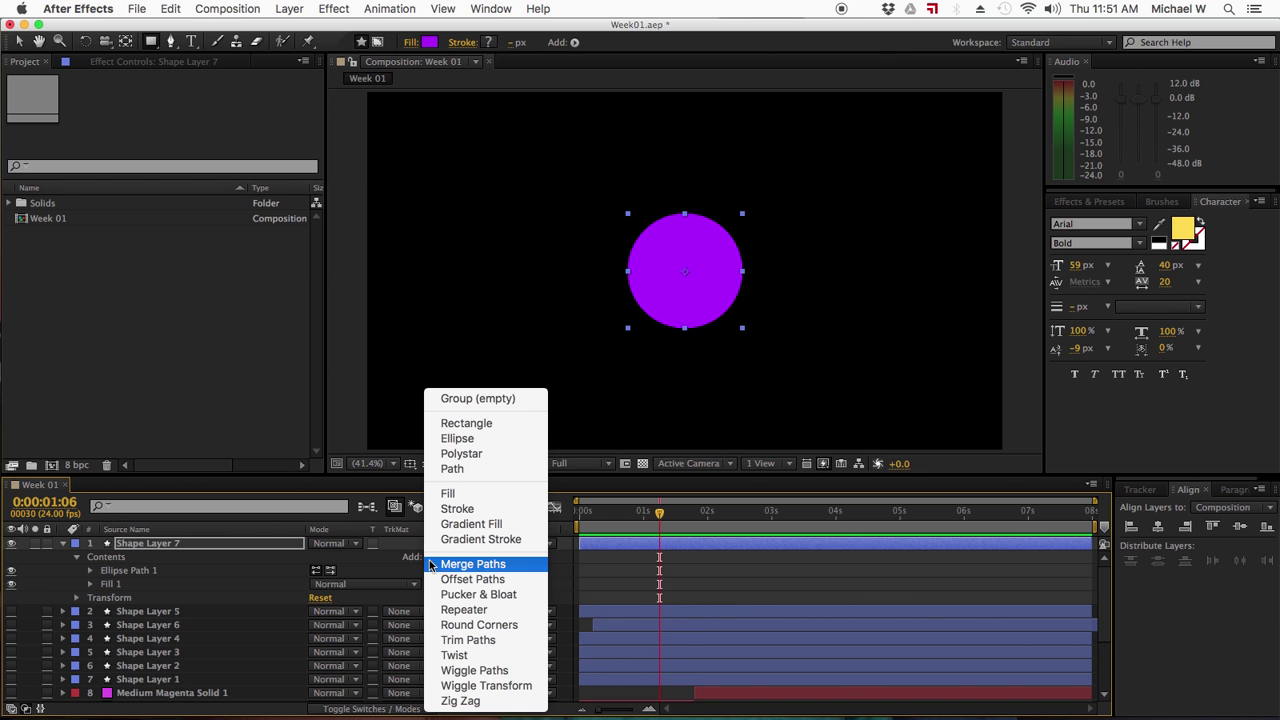
{"action": "left_click", "coordinate": [470, 670]}
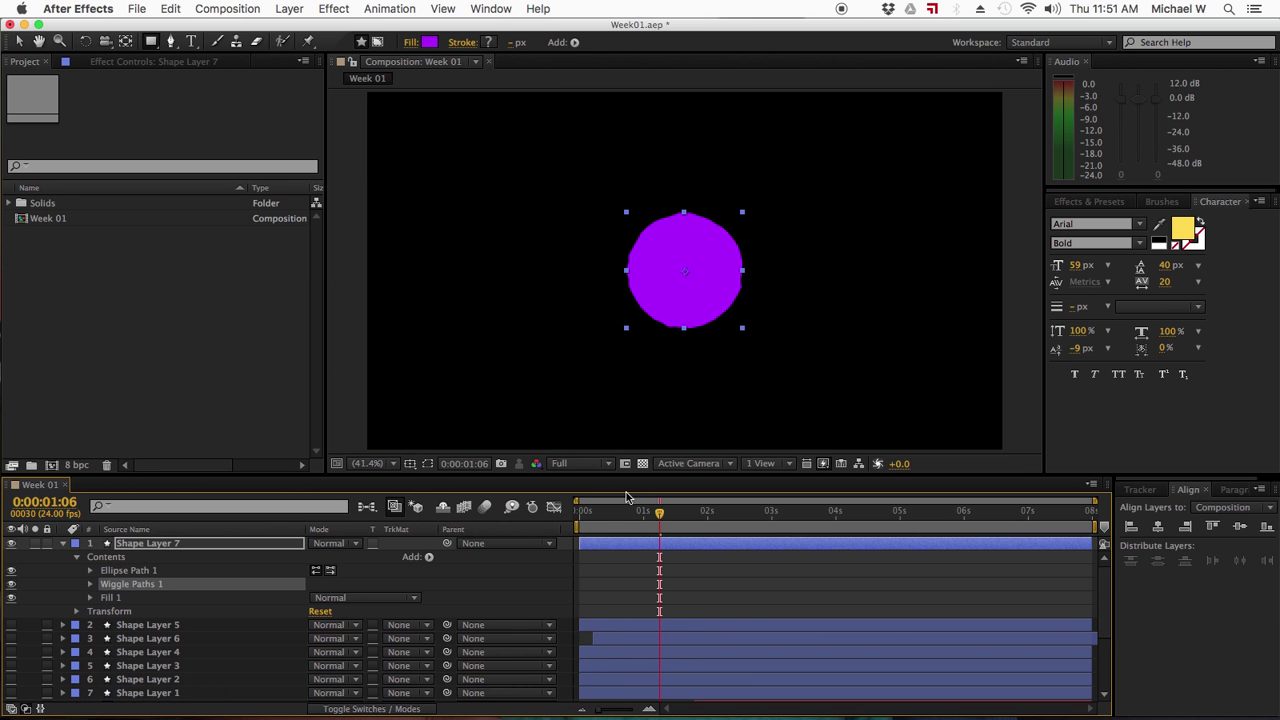
{"action": "left_click_drag", "start_coordinate": [622, 520], "coordinate": [546, 514]}
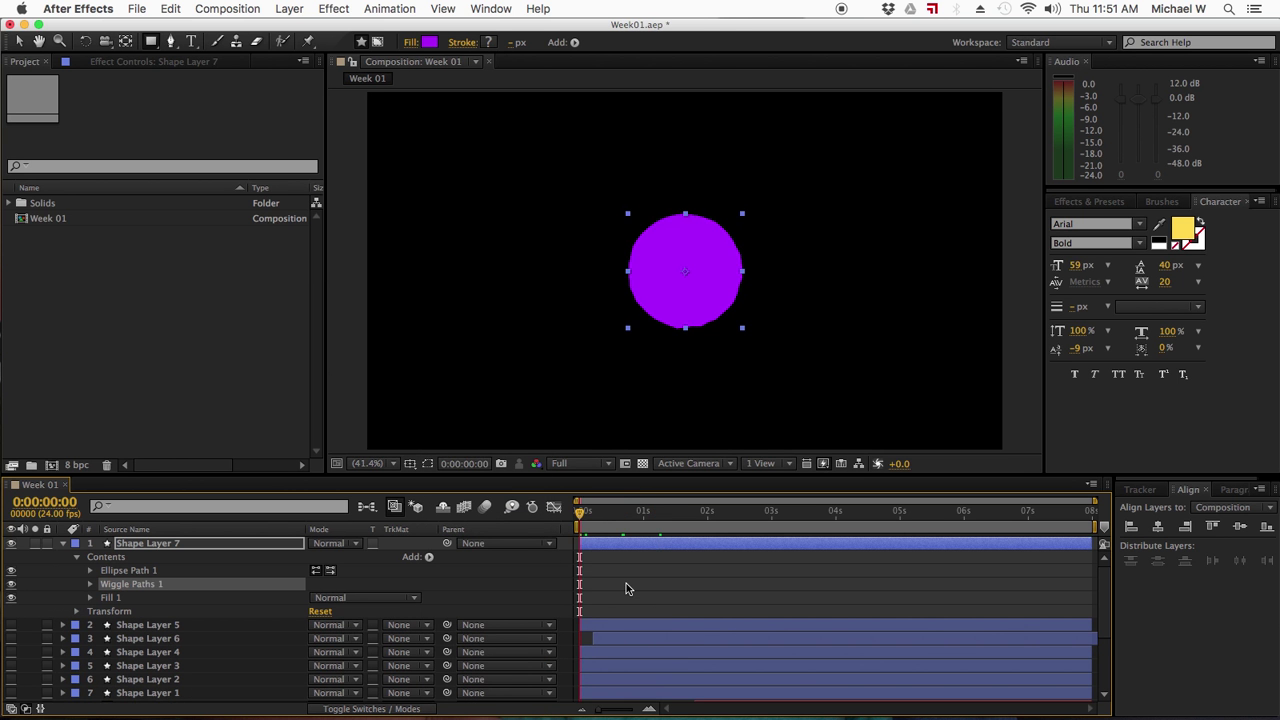
{"action": "key", "text": "space"}
{"action": "key", "text": "space"}
Step: Raise Wiggle Paths 1 Size and Detail, make points Smooth, and change Correlation
{"action": "left_click", "coordinate": [90, 584]}
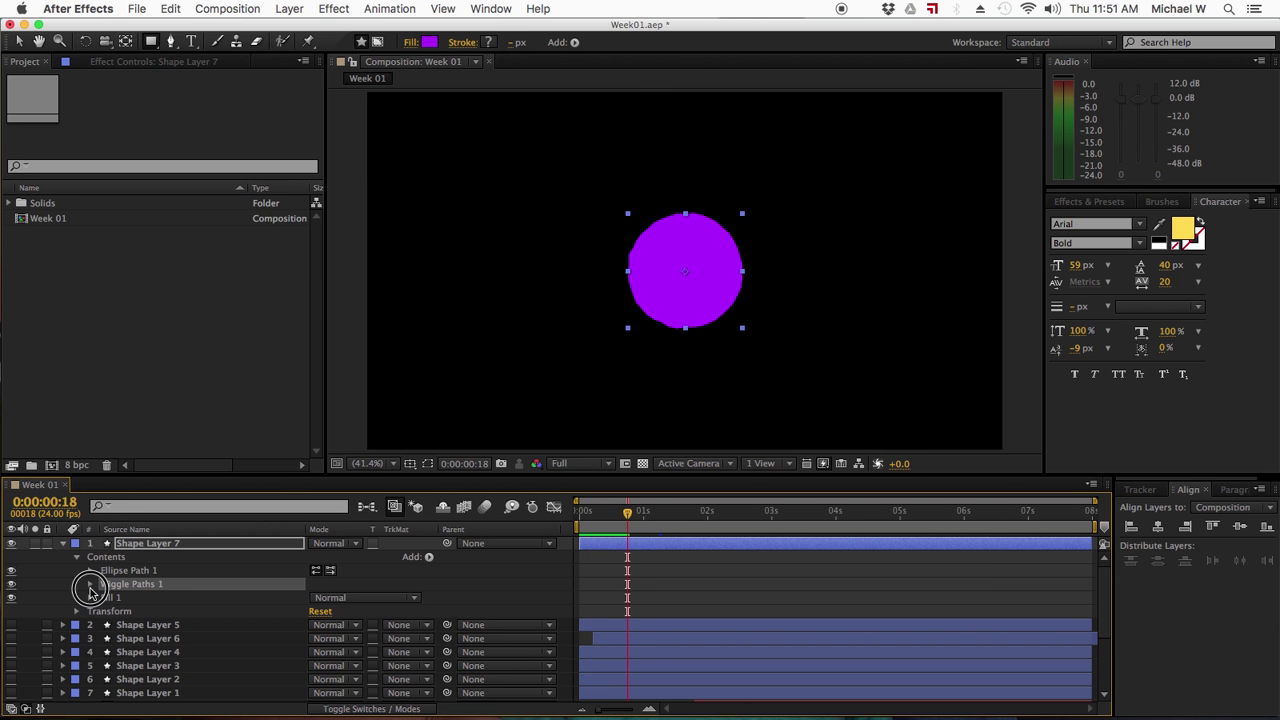
{"action": "left_click_drag", "start_coordinate": [320, 598], "coordinate": [398, 598]}
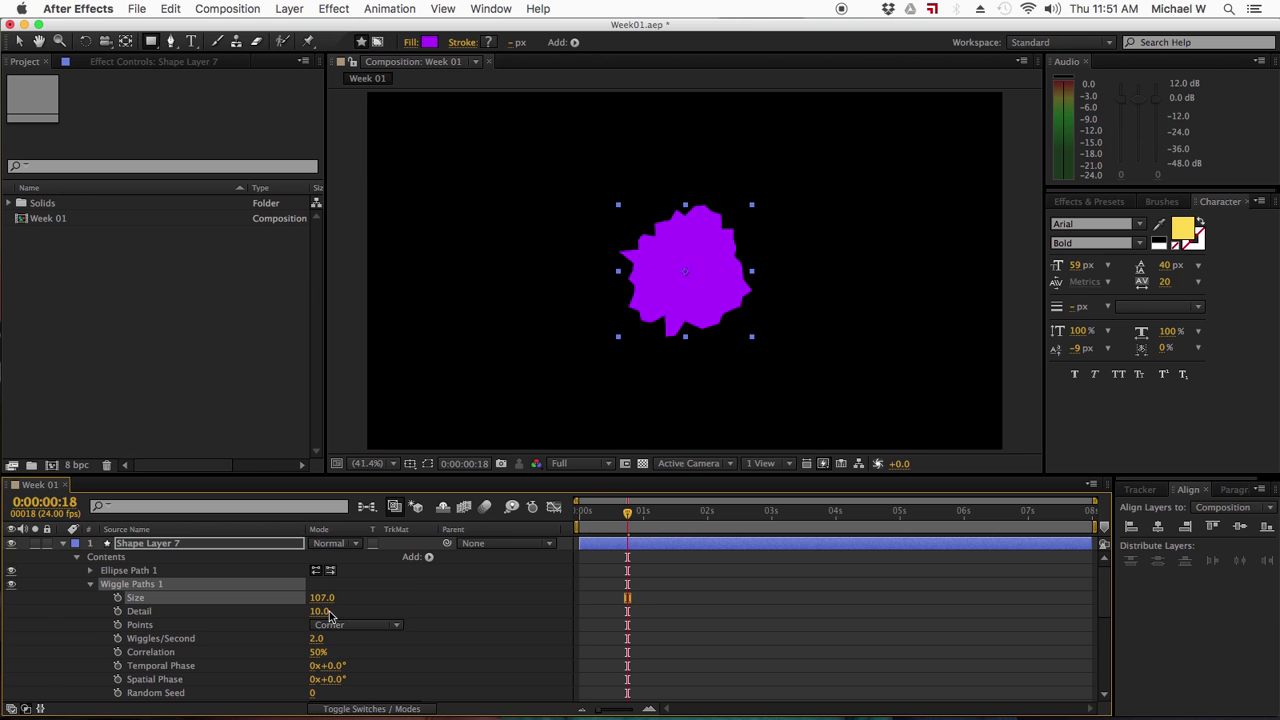
{"action": "mouse_move", "coordinate": [320, 611]}
{"action": "left_mouse_down"}
{"action": "mouse_move", "coordinate": [351, 617]}
{"action": "mouse_move", "coordinate": [318, 617]}
{"action": "left_mouse_up"}
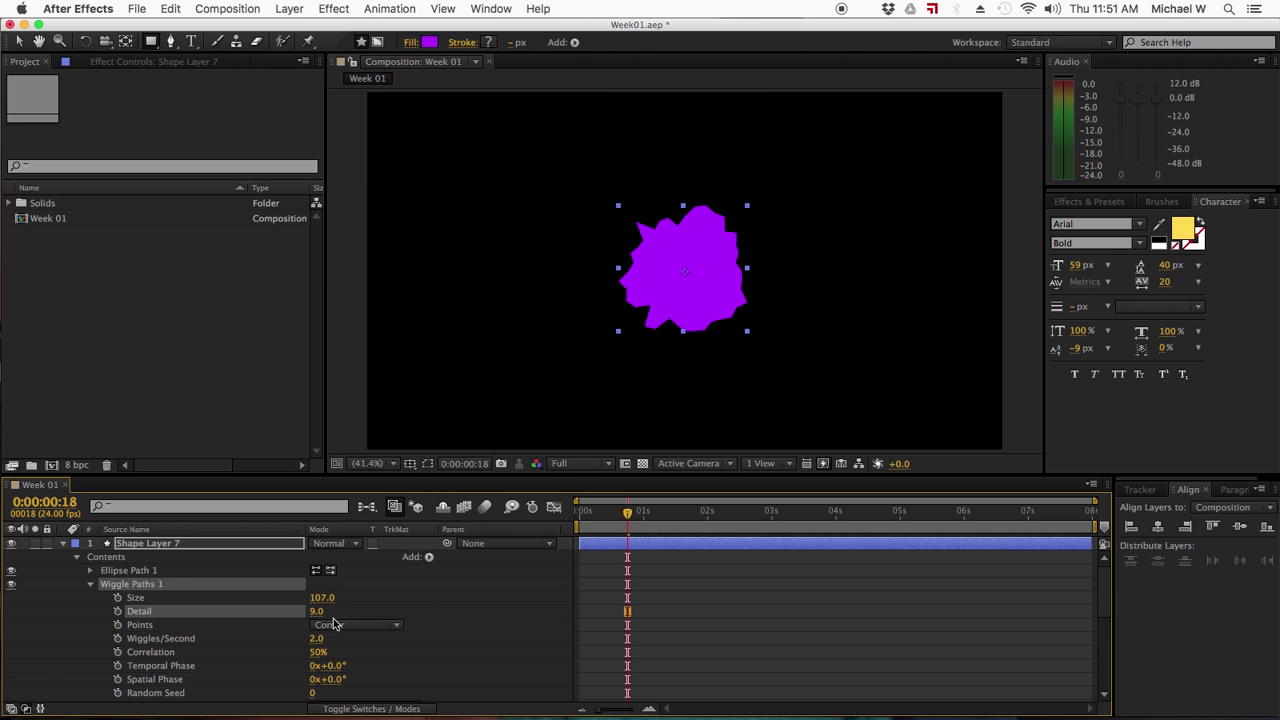
{"action": "left_click", "coordinate": [330, 625]}
{"action": "left_click", "coordinate": [348, 656]}
{"action": "scroll", "coordinate": [375, 647], "scroll_direction": "down", "scroll_amount": 3}
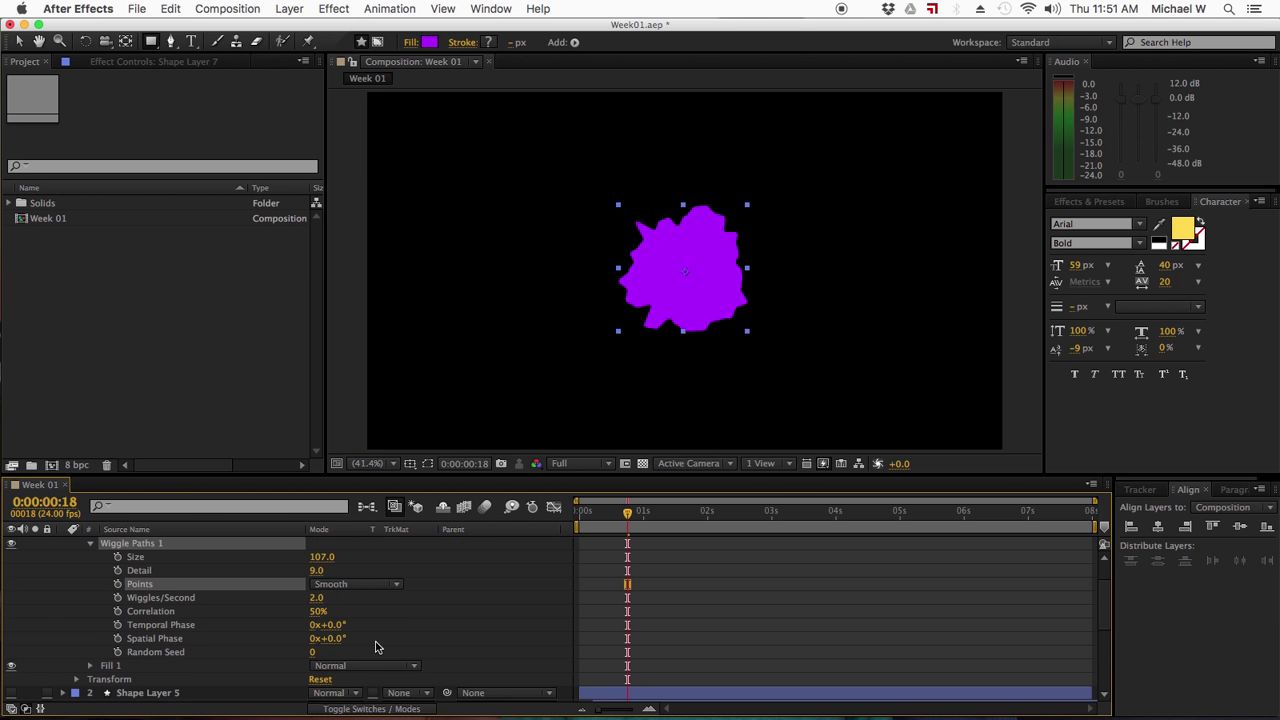
{"action": "mouse_move", "coordinate": [316, 612]}
{"action": "left_mouse_down"}
{"action": "mouse_move", "coordinate": [340, 624]}
{"action": "mouse_move", "coordinate": [323, 654]}
{"action": "left_mouse_up"}
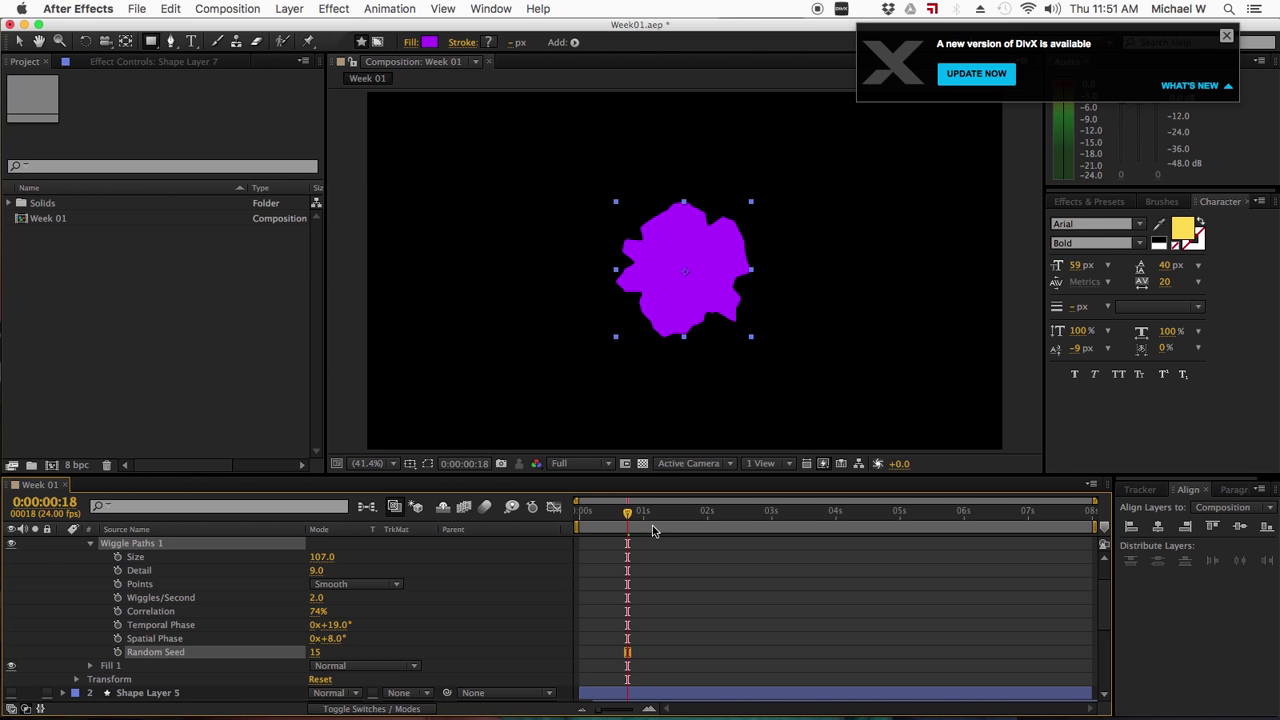
Step: Preview the wiggle from the start, then switch Wiggle Paths 1 off
{"action": "left_click", "coordinate": [1224, 37]}
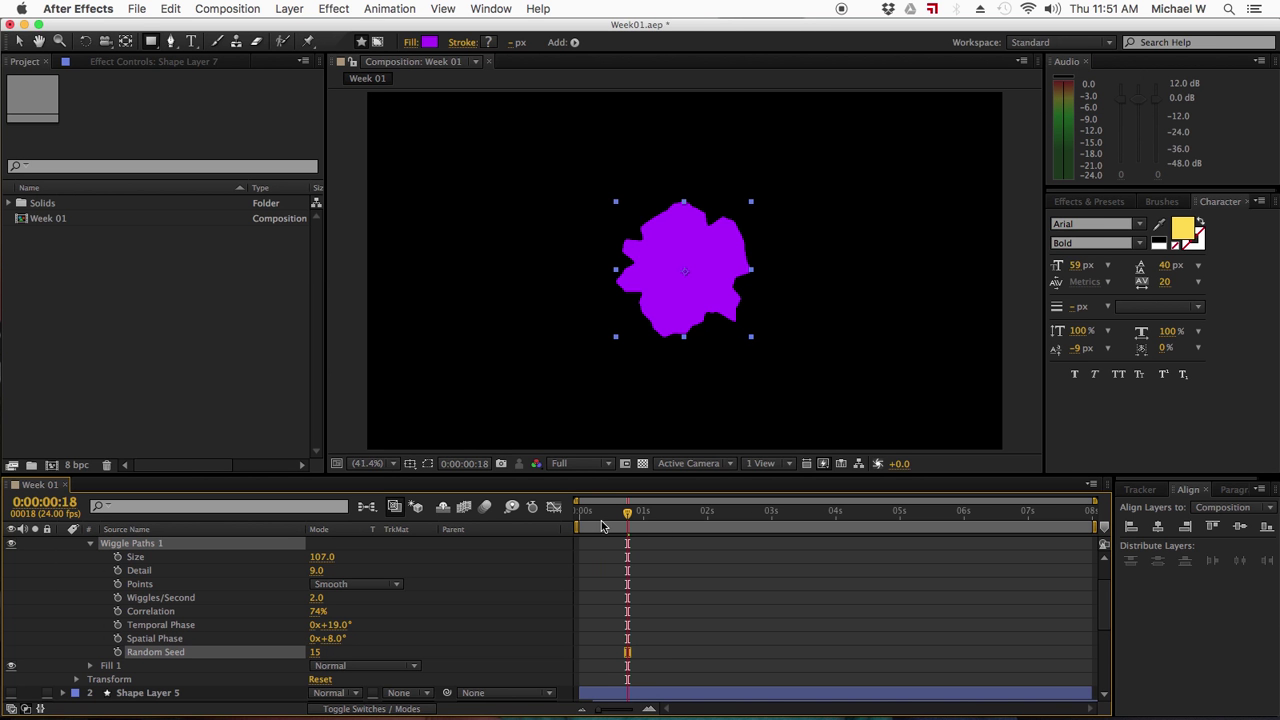
{"action": "left_click", "coordinate": [580, 512]}
{"action": "key", "text": "space"}
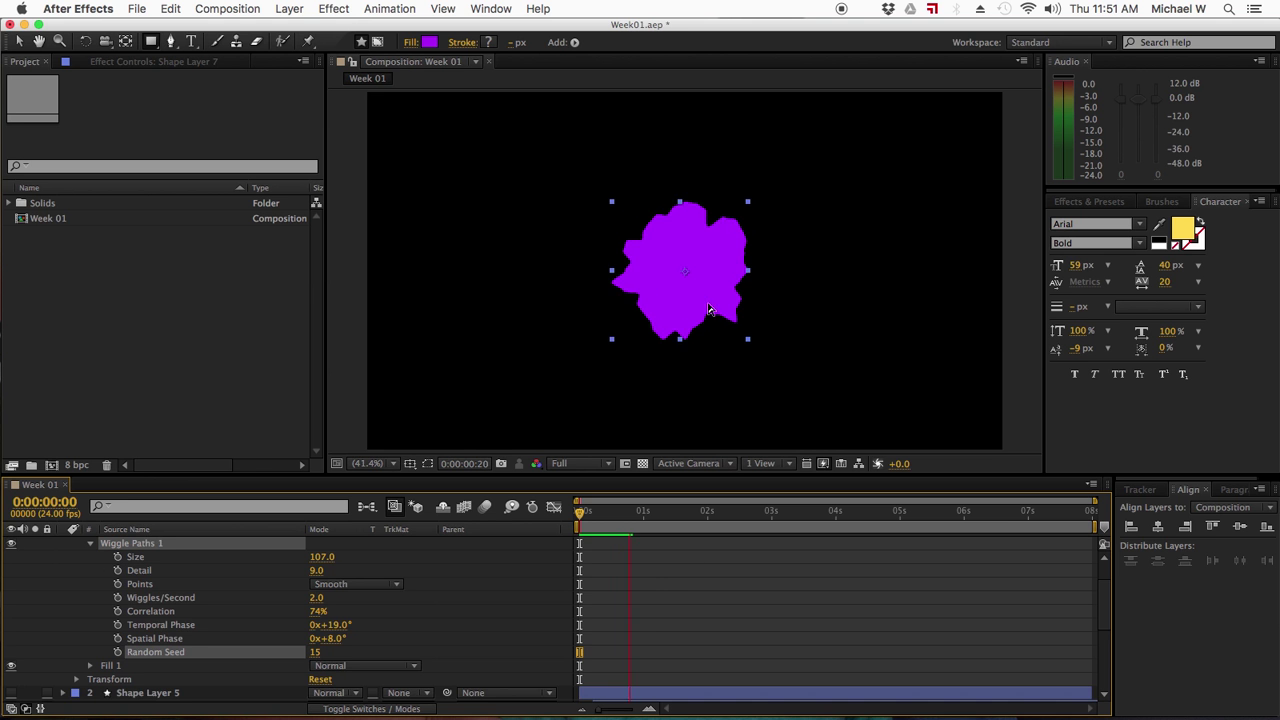
{"action": "scroll", "coordinate": [335, 577], "scroll_direction": "up", "scroll_amount": 3}
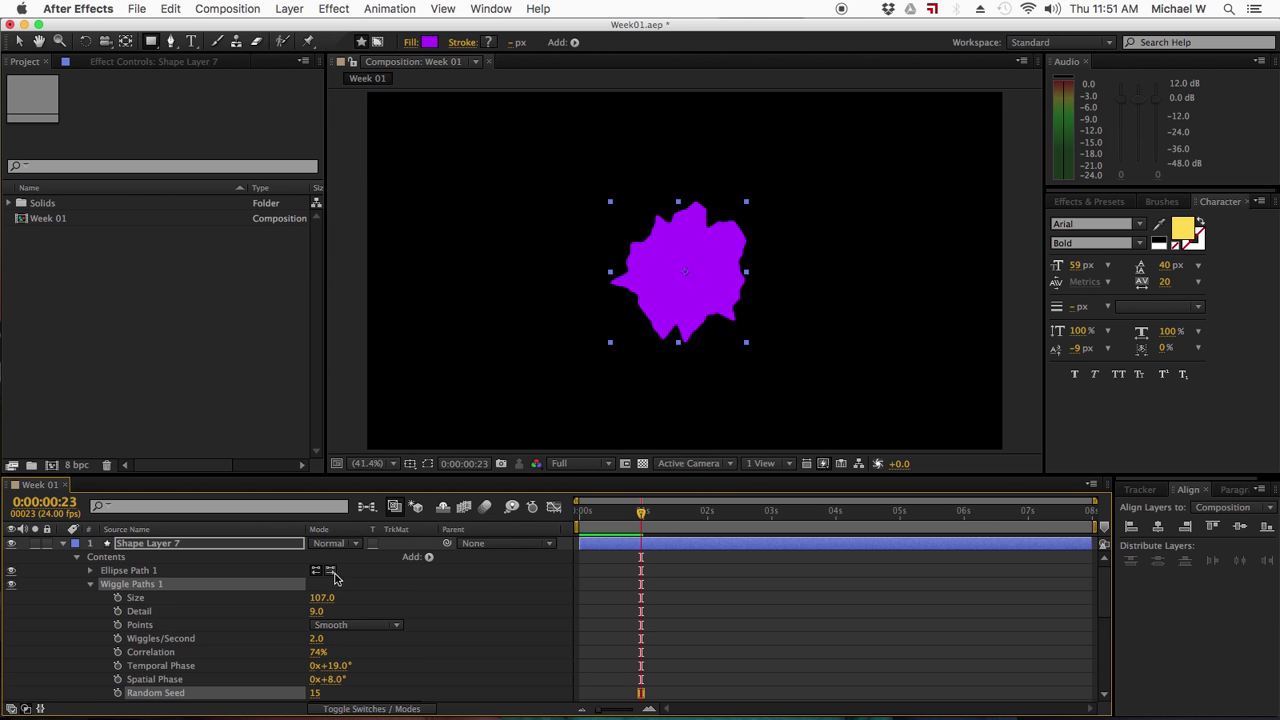
{"action": "left_click", "coordinate": [91, 587]}
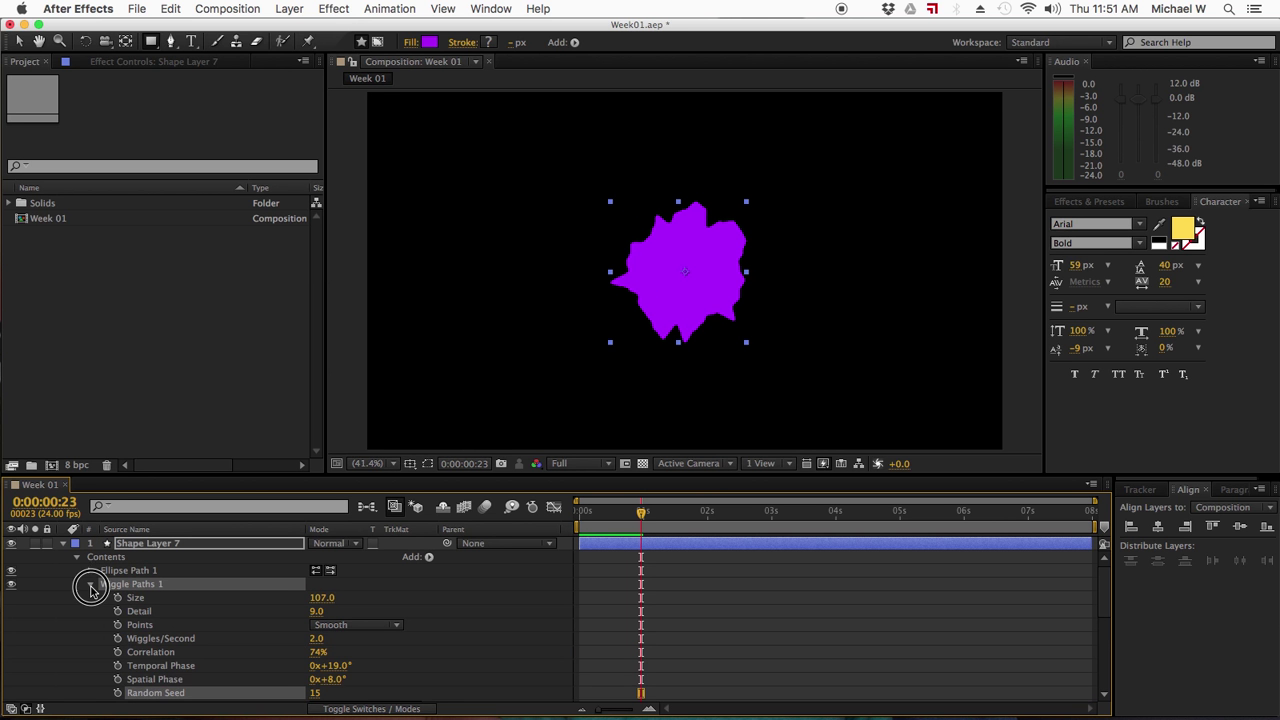
{"action": "left_click", "coordinate": [11, 585]}
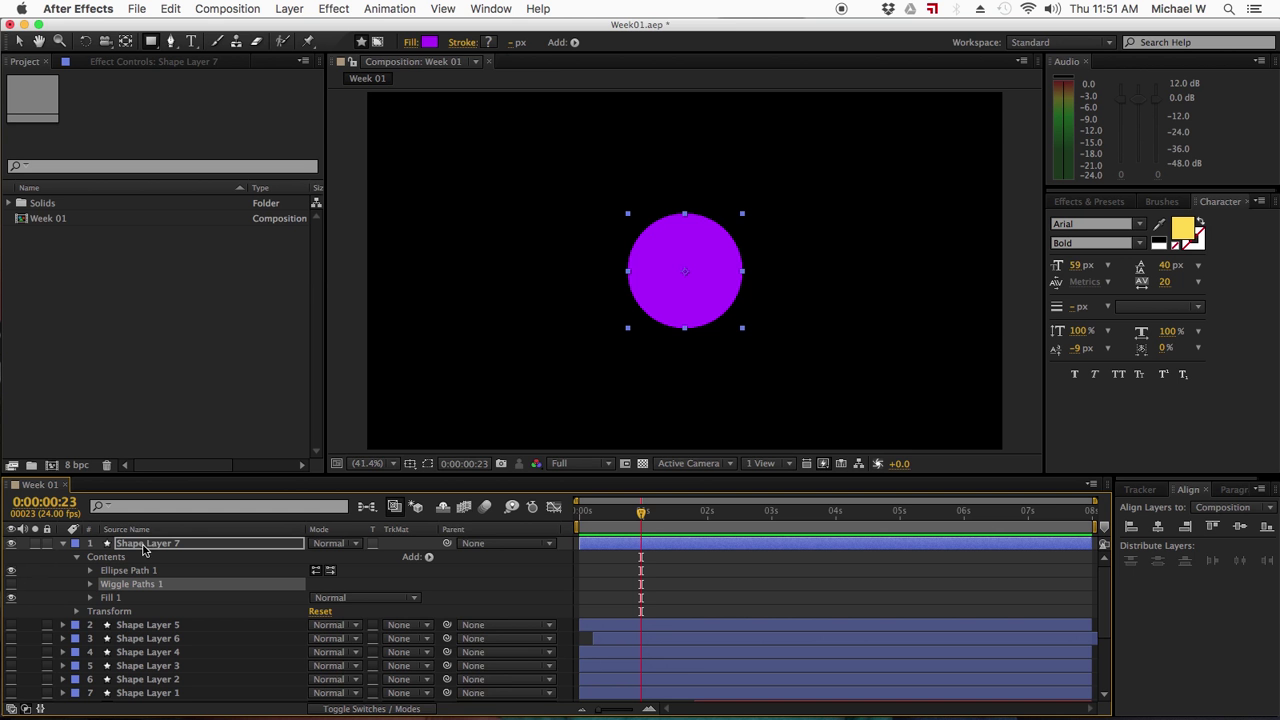
{"action": "left_click", "coordinate": [429, 556]}
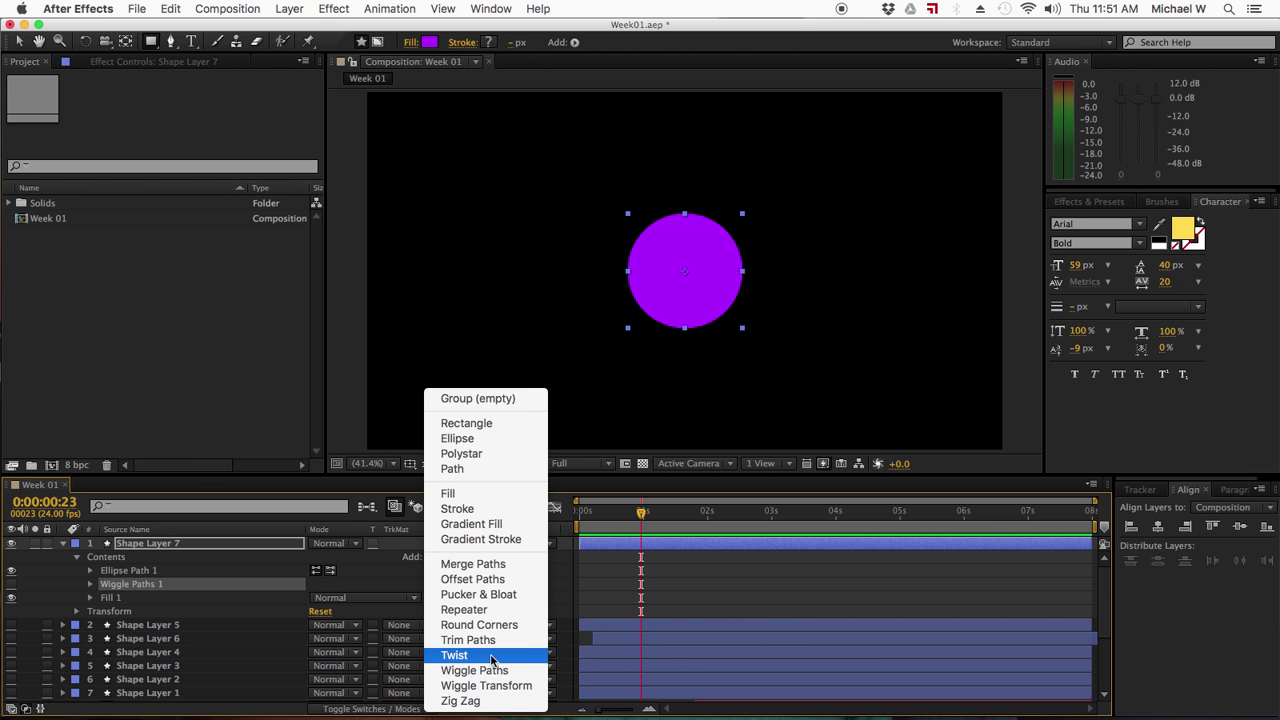
Step: Add Pucker & Bloat and keyframe Amount 234 at 1:18, -16 at 2:09, 0 at 2:18
{"action": "left_click", "coordinate": [489, 598]}
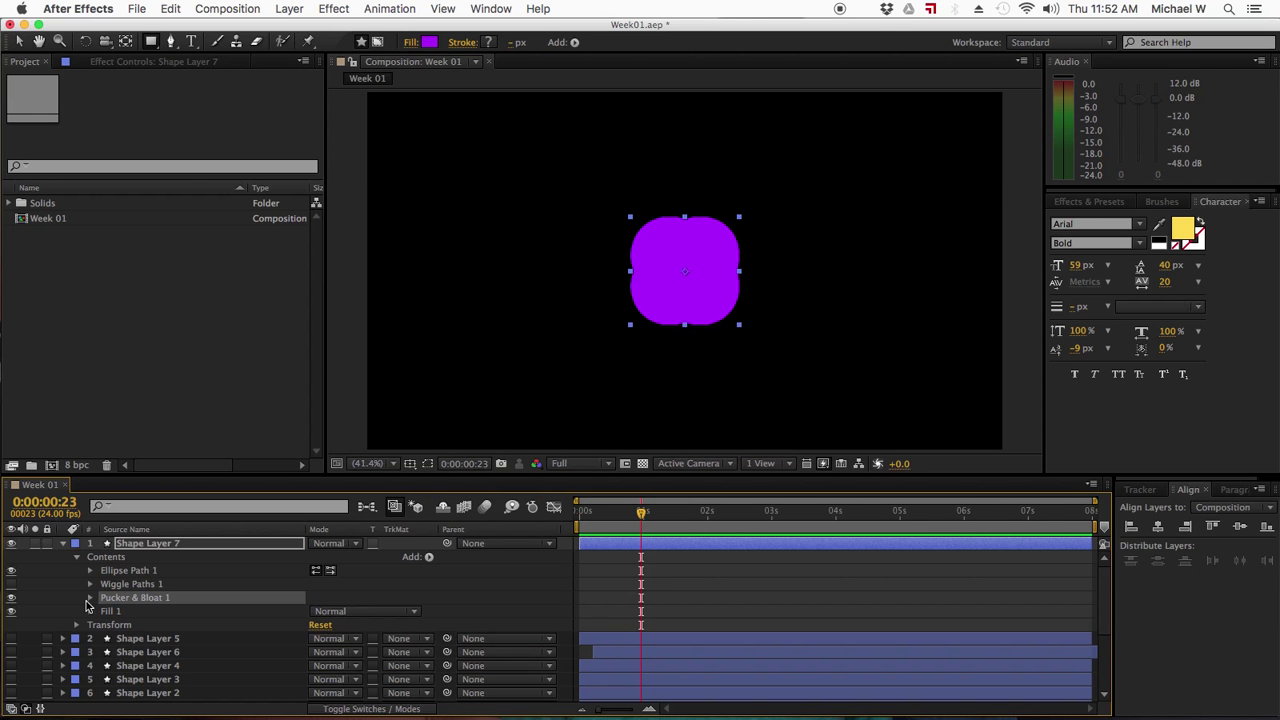
{"action": "left_click", "coordinate": [118, 611]}
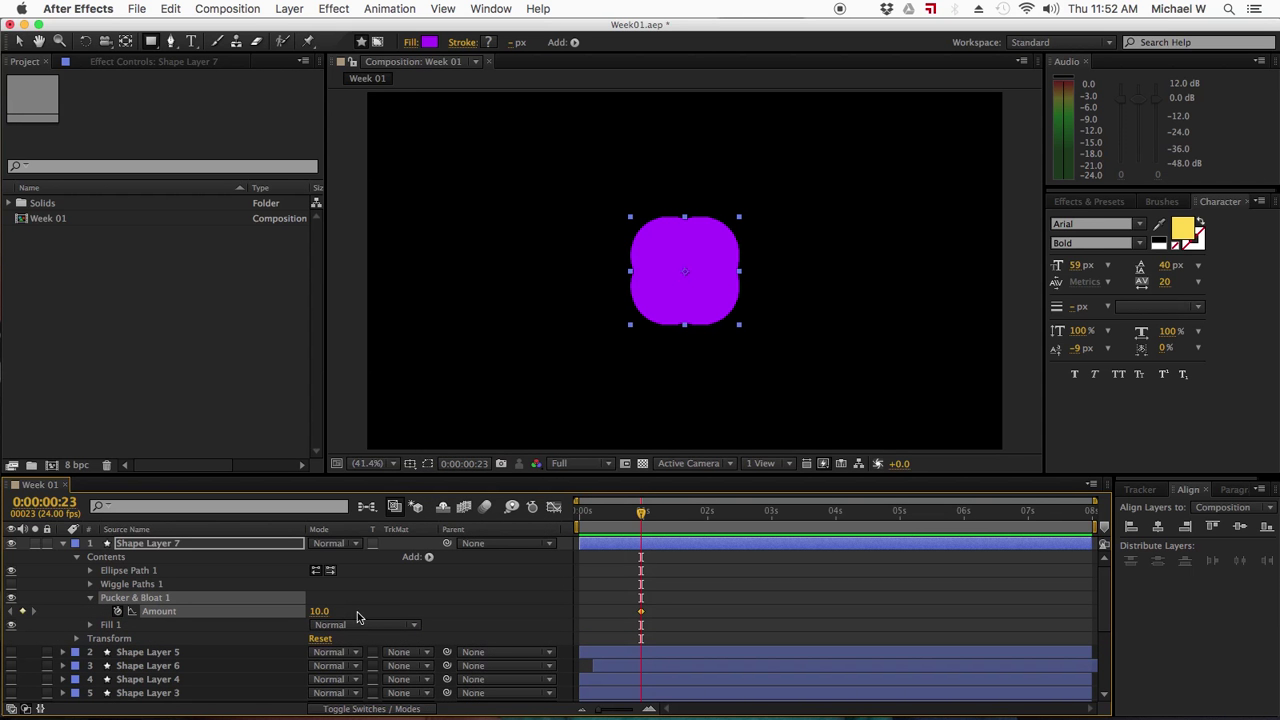
{"action": "left_click_drag", "start_coordinate": [643, 514], "coordinate": [691, 513]}
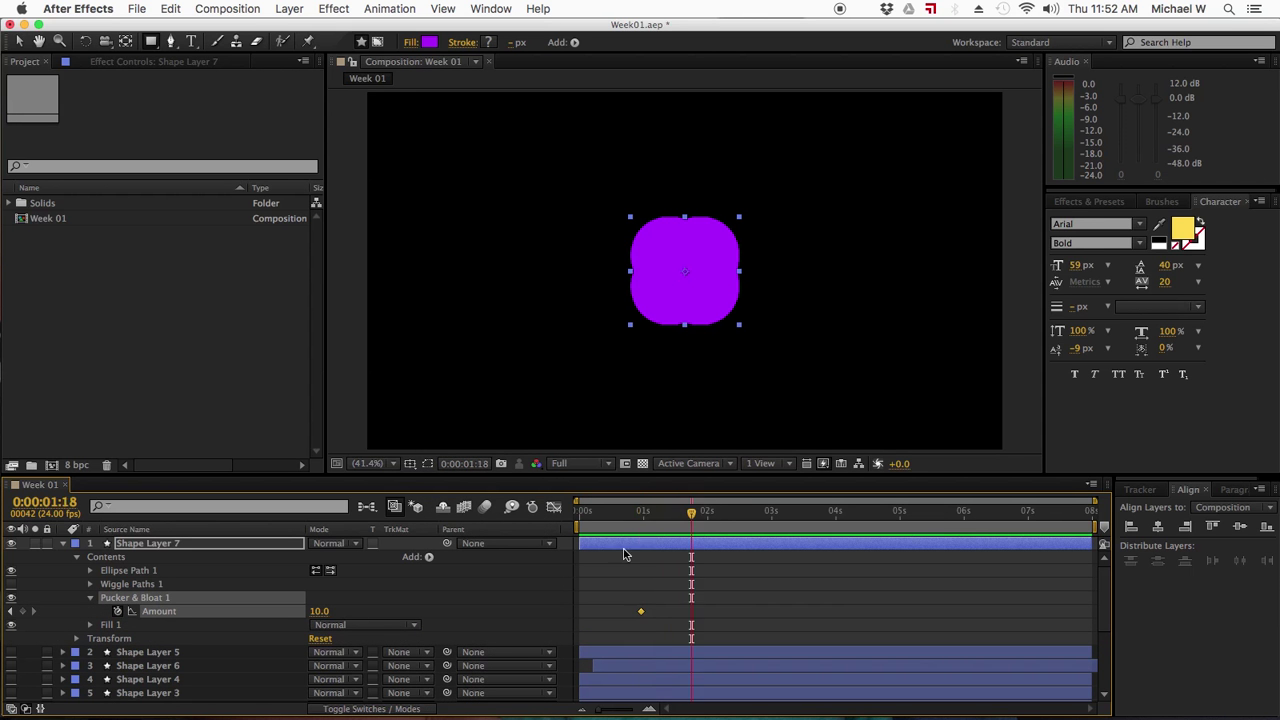
{"action": "left_click_drag", "start_coordinate": [307, 613], "coordinate": [478, 600]}
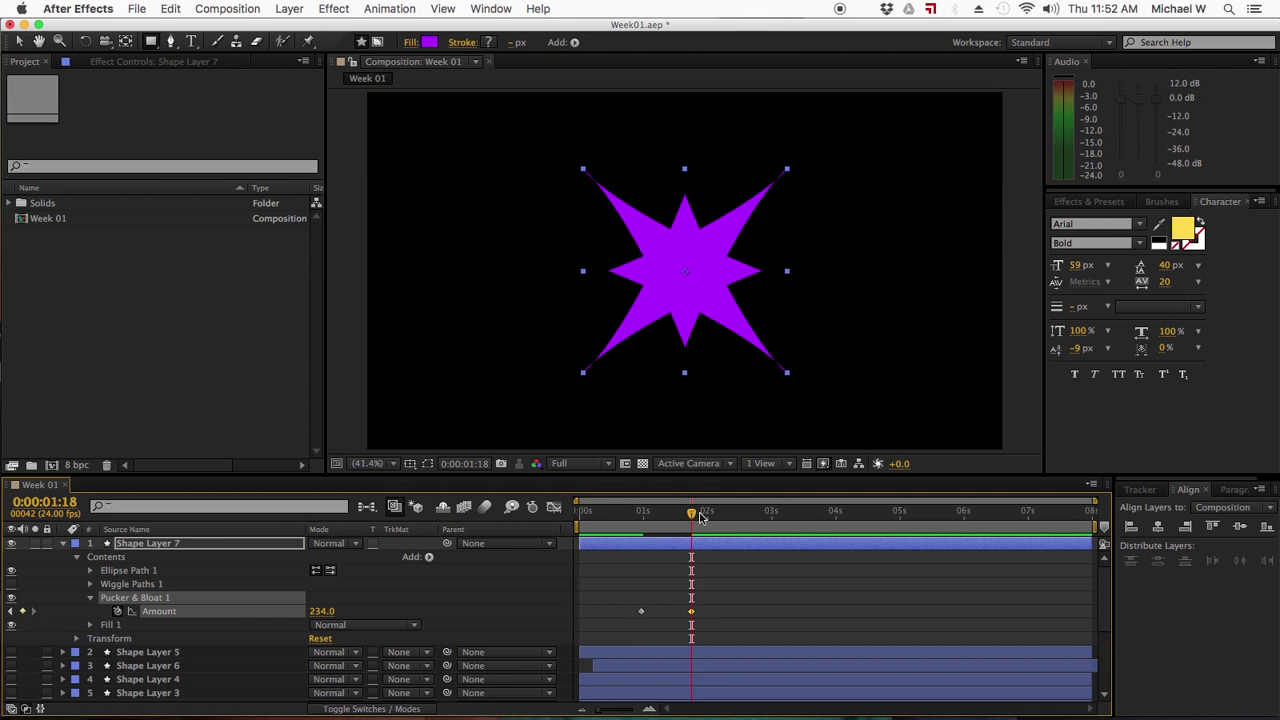
{"action": "left_click_drag", "start_coordinate": [701, 516], "coordinate": [731, 513]}
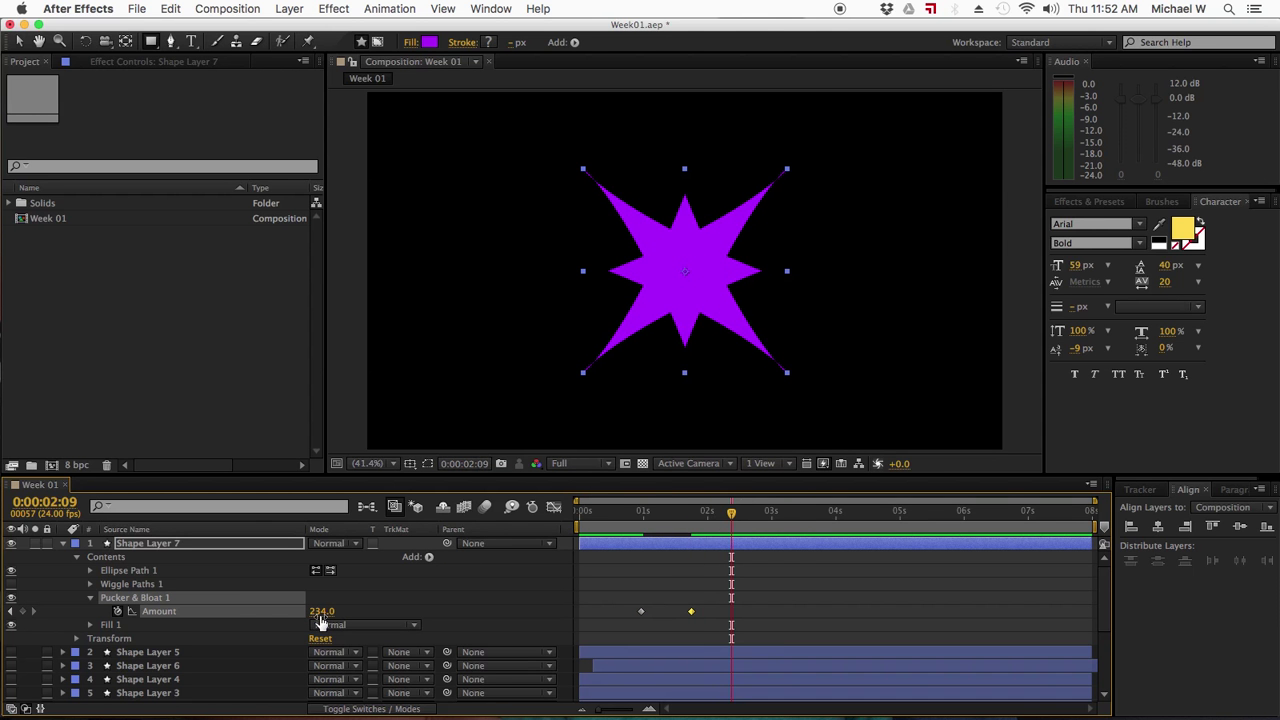
{"action": "left_click_drag", "start_coordinate": [320, 616], "coordinate": [135, 636]}
{"action": "left_click_drag", "start_coordinate": [733, 513], "coordinate": [755, 513]}
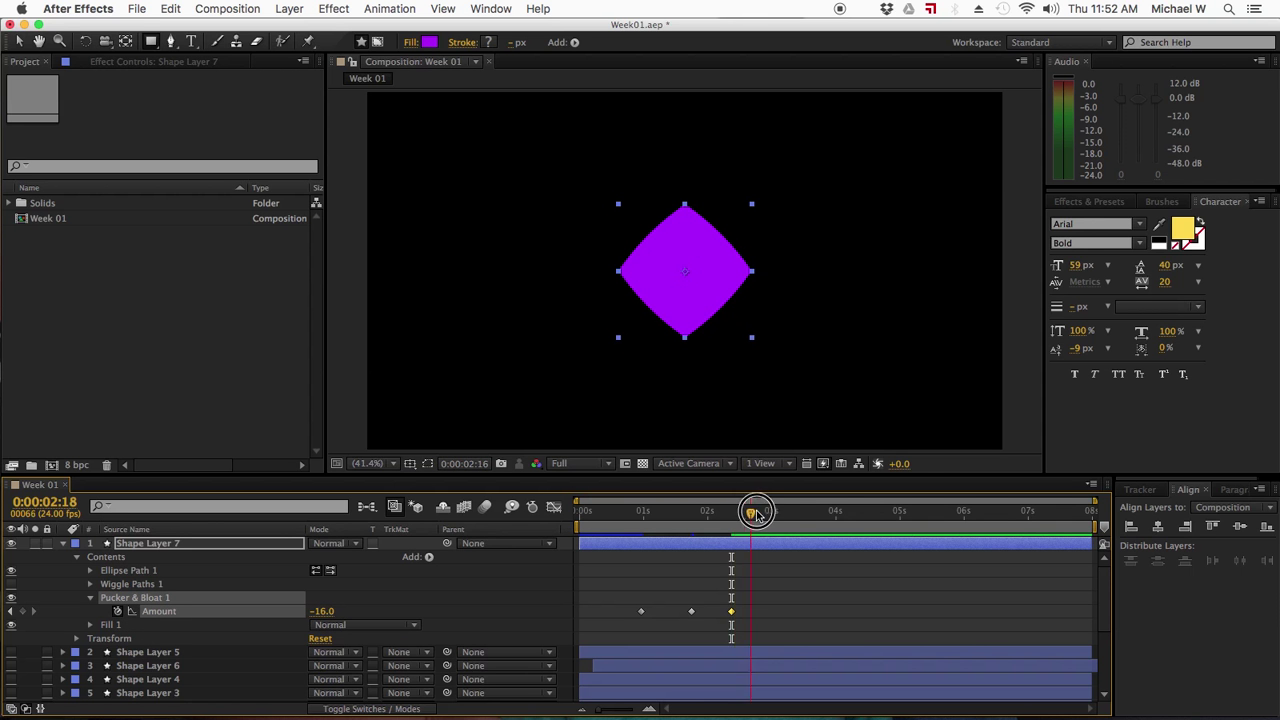
{"action": "left_click_drag", "start_coordinate": [330, 612], "coordinate": [333, 620]}
{"action": "type", "text": "0"}
{"action": "key", "text": "Return"}
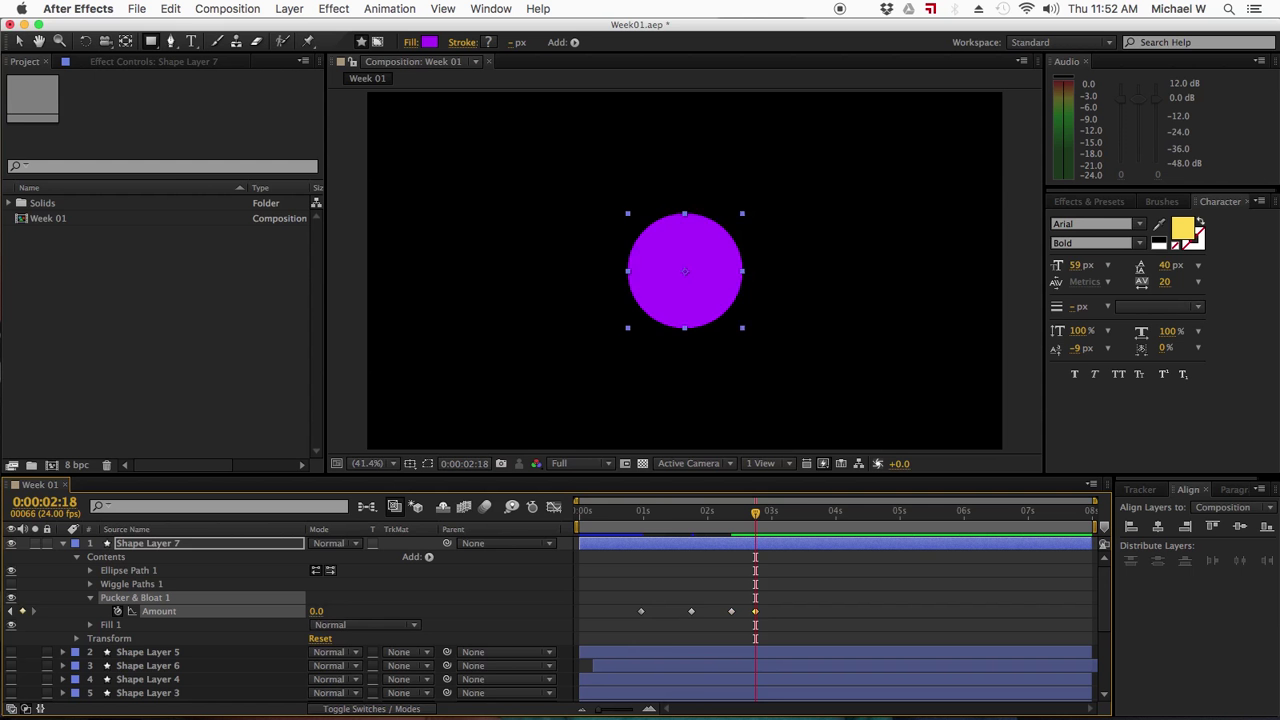
Step: Add Amount keyframes of -7 and about -1 at 0:00:03:02, then preview the morph
{"action": "left_click_drag", "start_coordinate": [689, 520], "coordinate": [769, 514]}
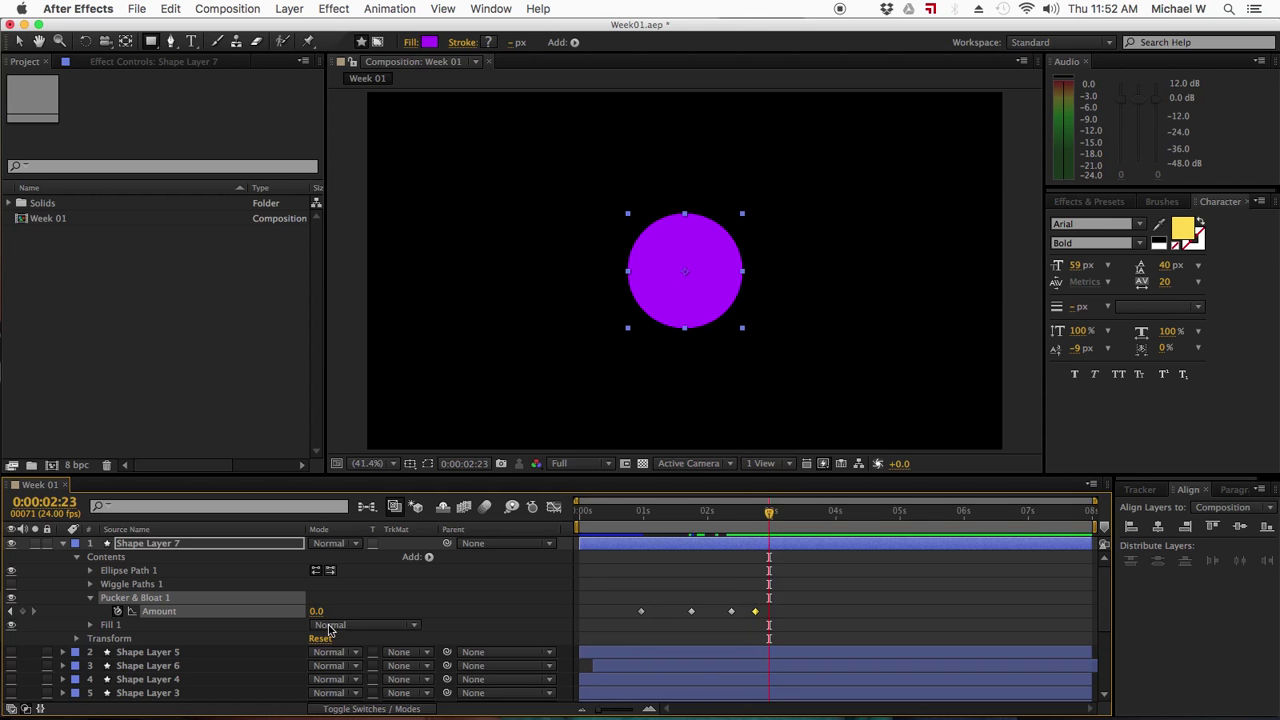
{"action": "left_click_drag", "start_coordinate": [320, 614], "coordinate": [316, 610]}
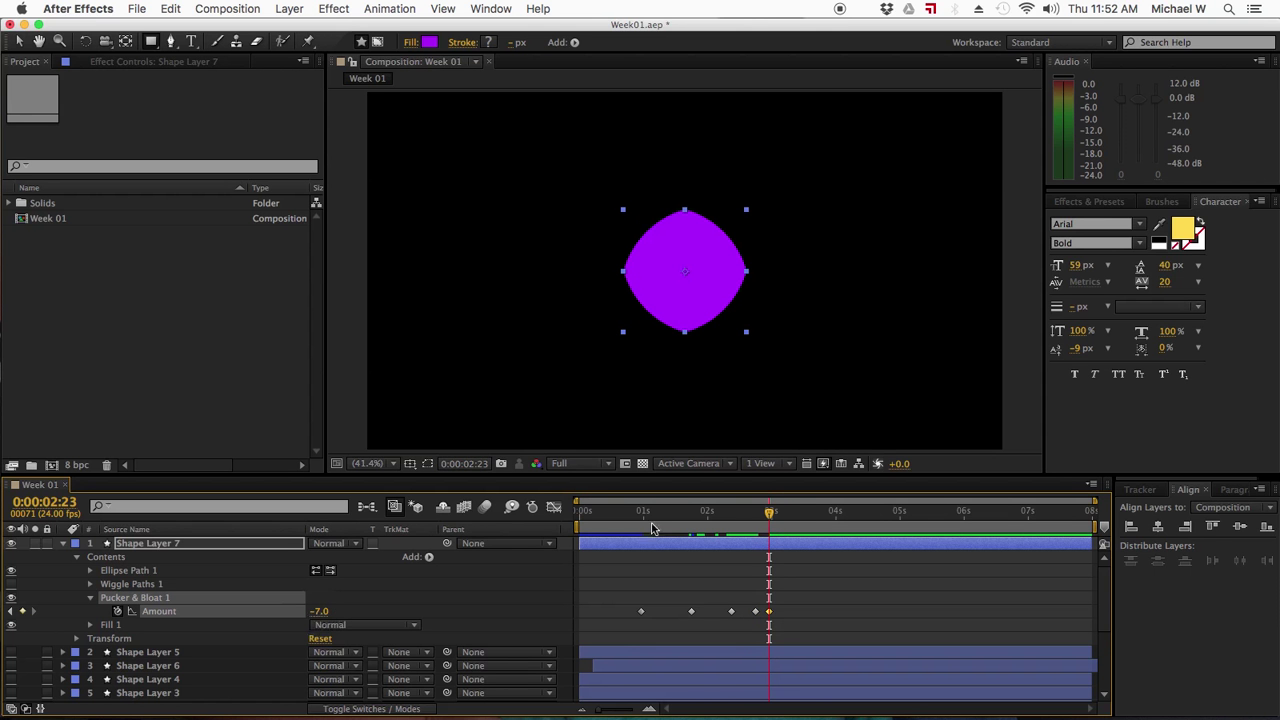
{"action": "left_click_drag", "start_coordinate": [771, 514], "coordinate": [777, 514]}
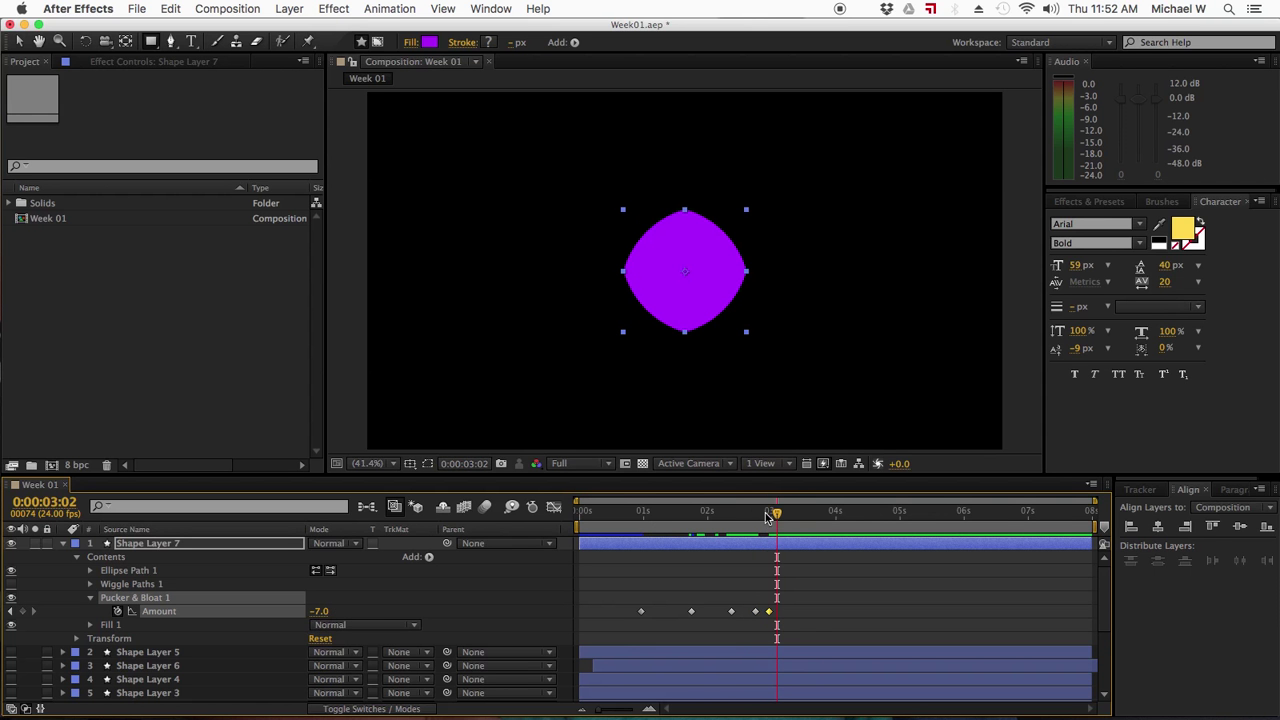
{"action": "left_click_drag", "start_coordinate": [320, 613], "coordinate": [329, 614]}
{"action": "left_click", "coordinate": [636, 514]}
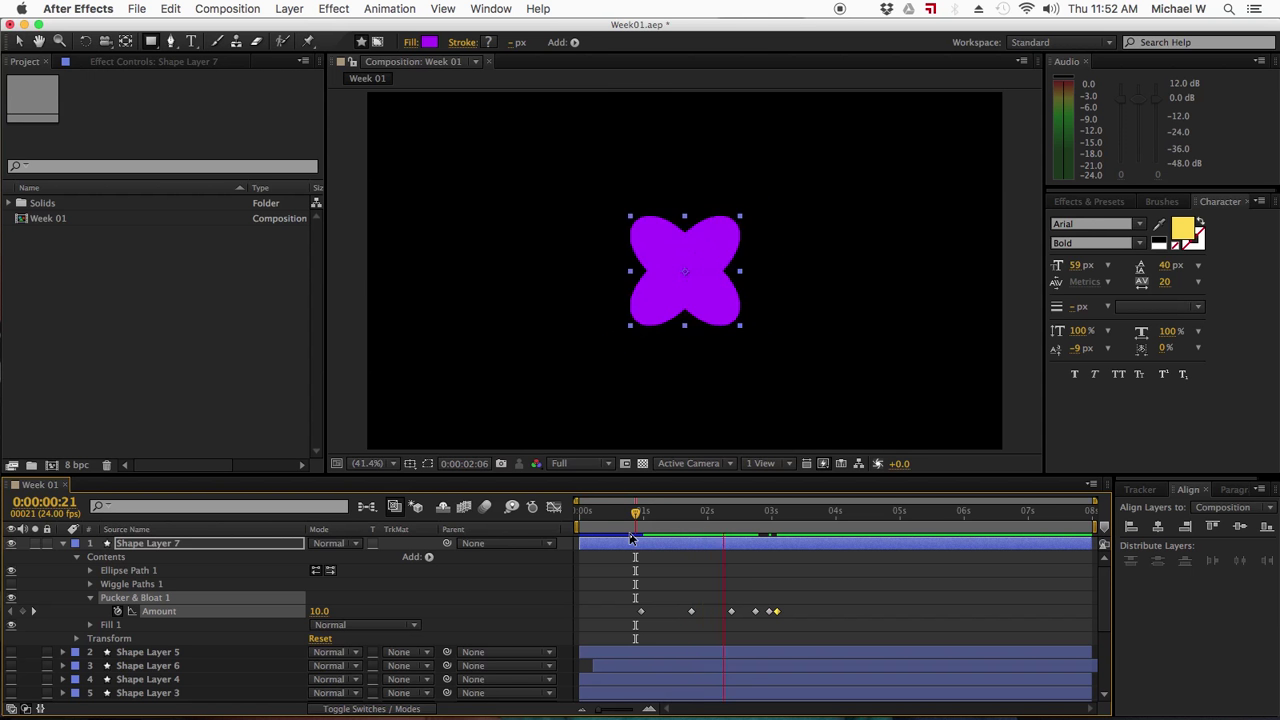
{"action": "key", "text": "space"}
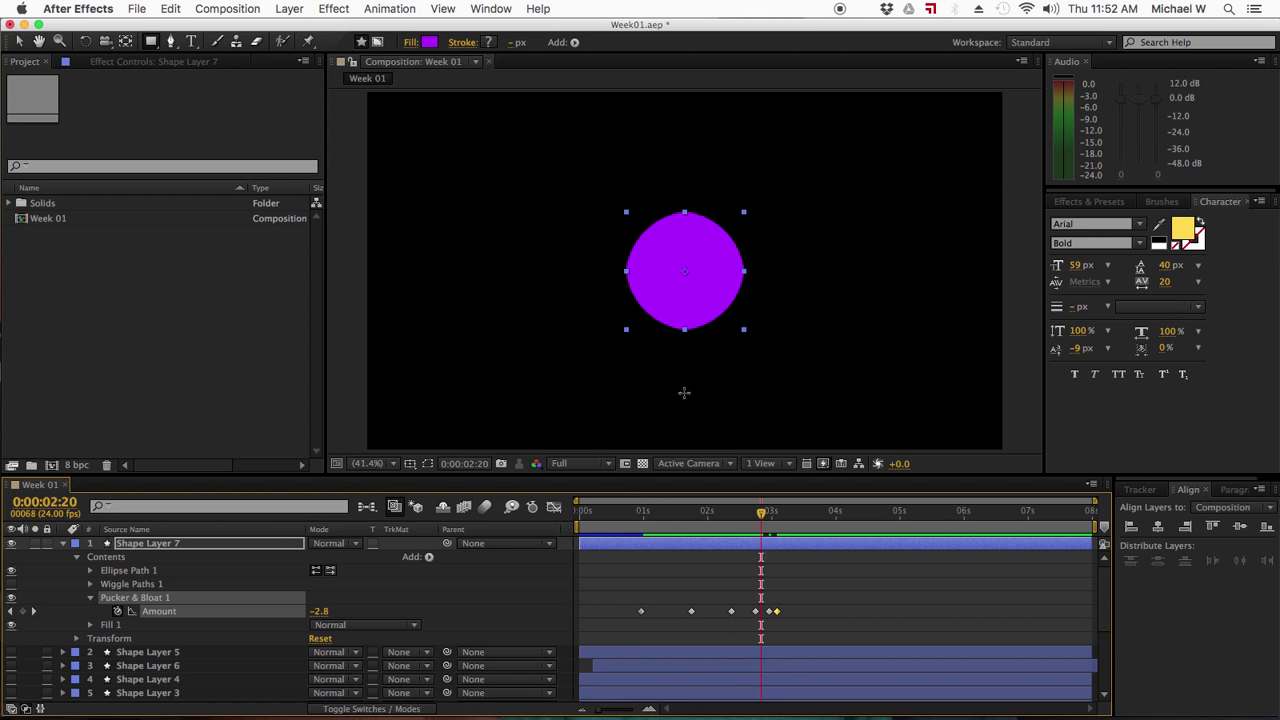
{"action": "left_click", "coordinate": [790, 511]}
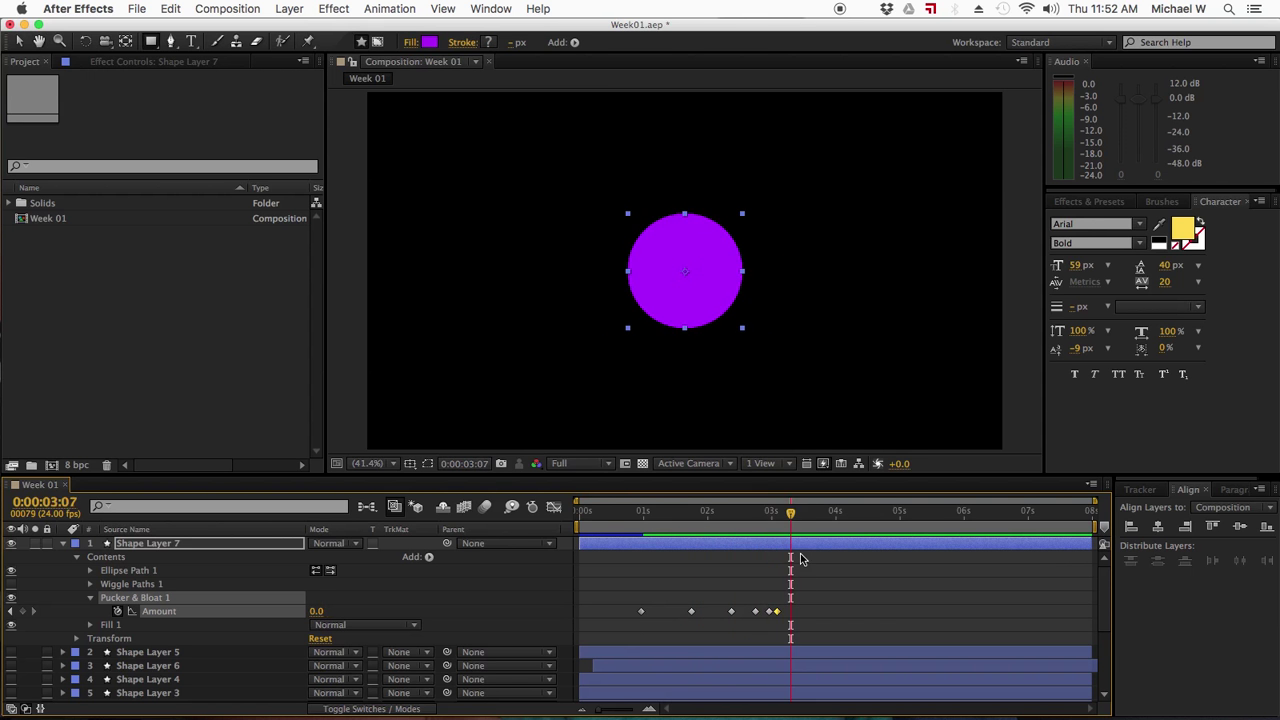
{"action": "left_click", "coordinate": [800, 593]}
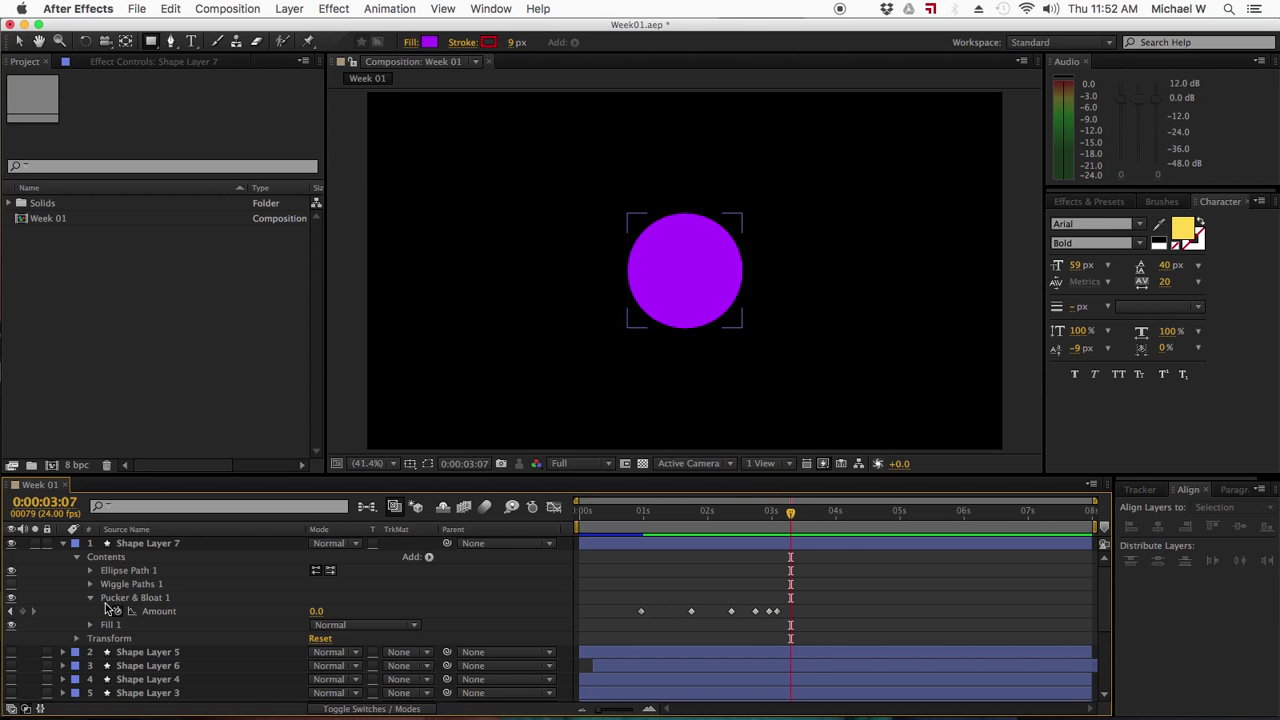
Step: Collapse and hide Shape Layer 7, then type a letter M as a new text layer
{"action": "left_click", "coordinate": [91, 598]}
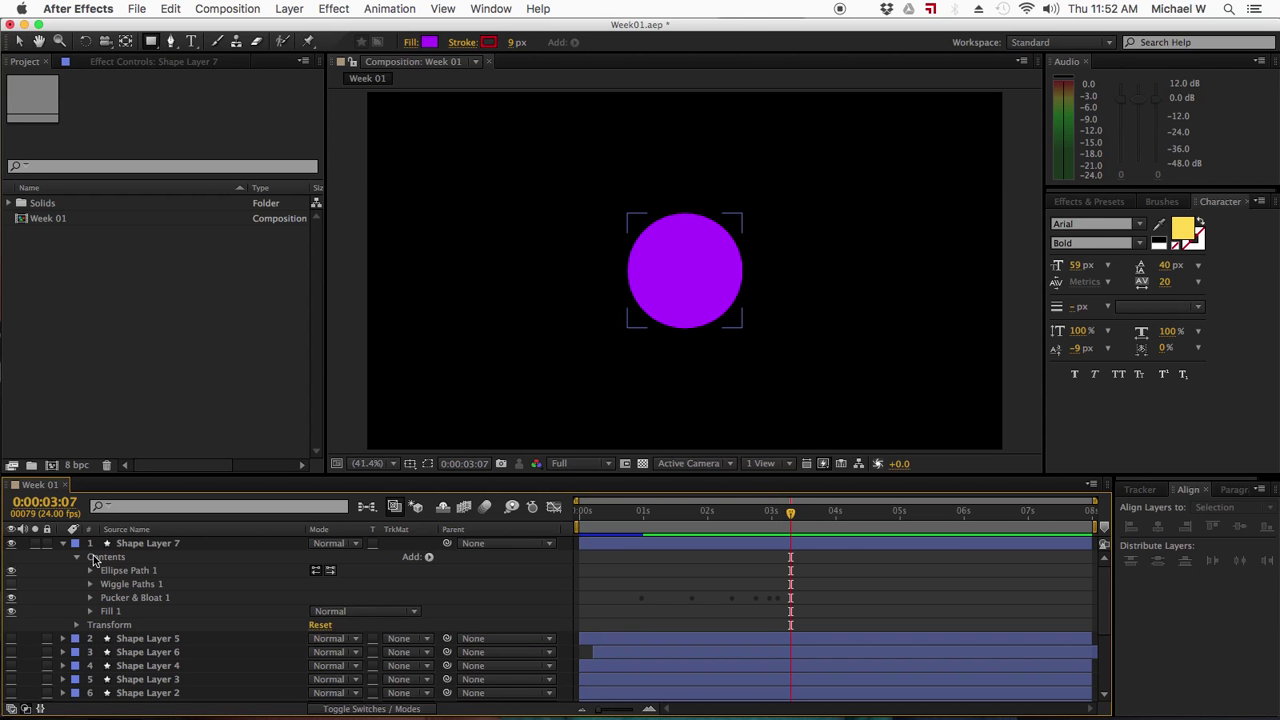
{"action": "left_click", "coordinate": [64, 544]}
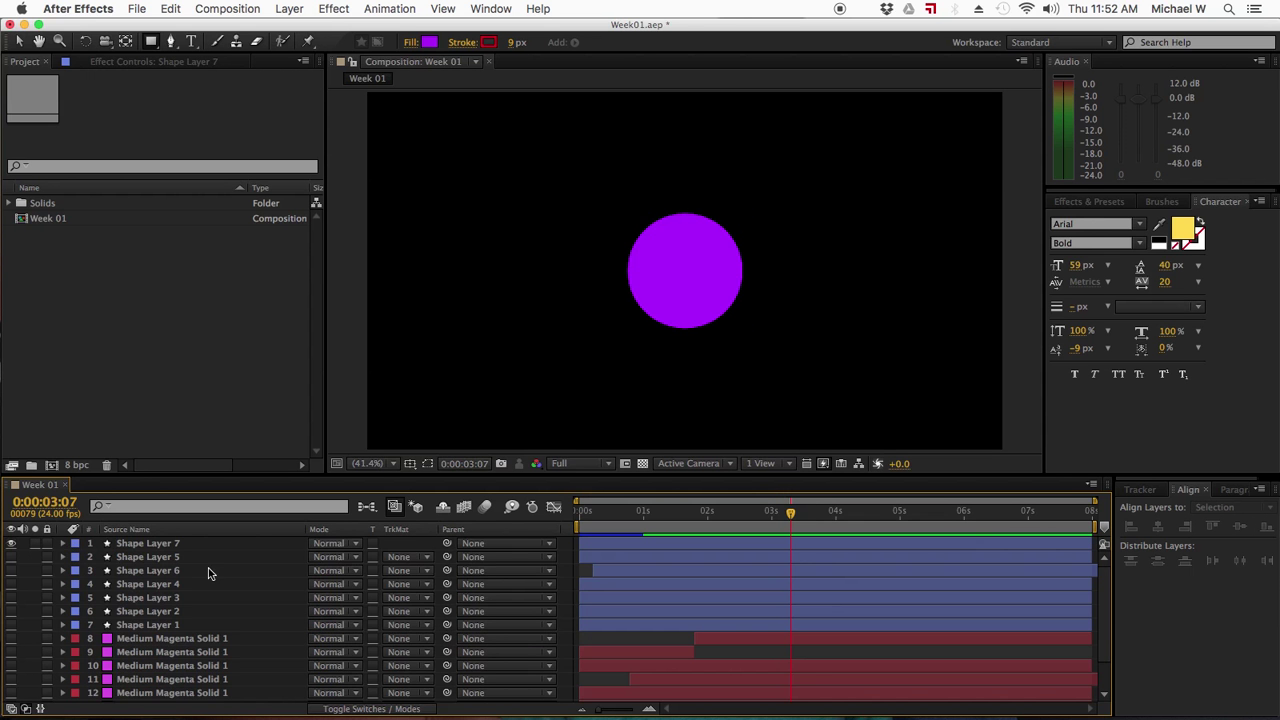
{"action": "left_click", "coordinate": [137, 330]}
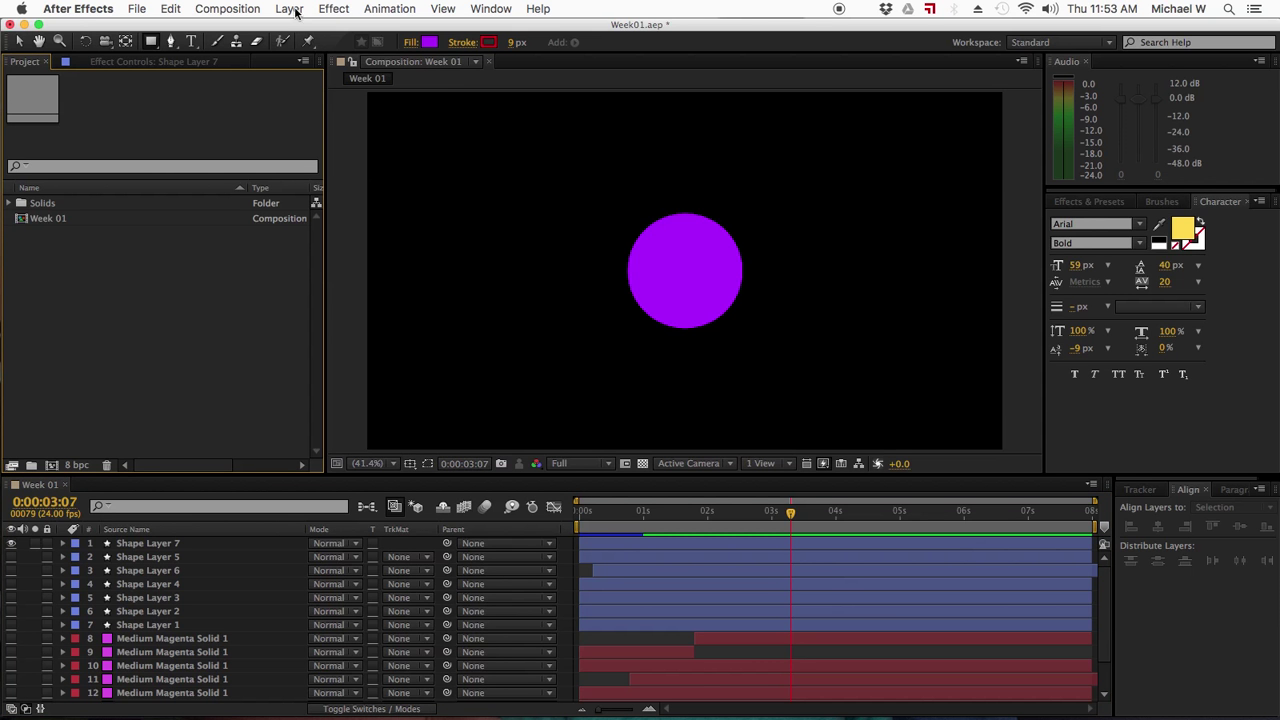
{"action": "left_click", "coordinate": [191, 41]}
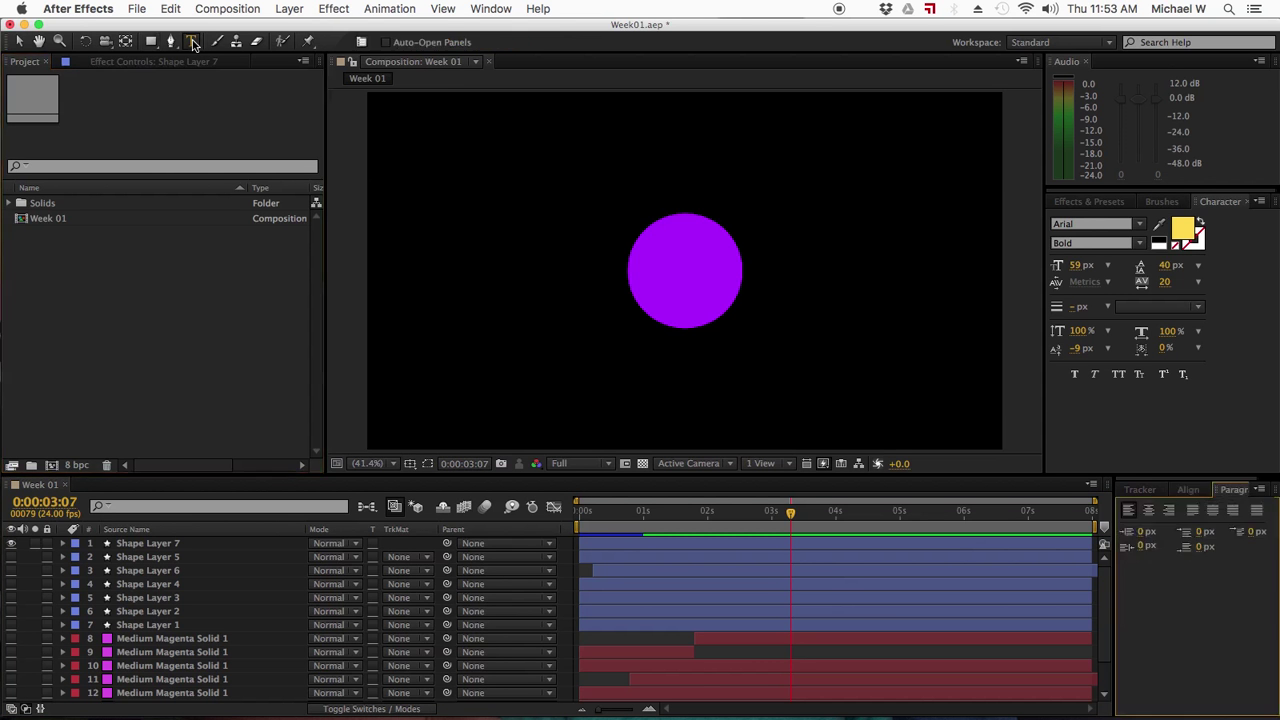
{"action": "left_click", "coordinate": [12, 546]}
{"action": "left_click", "coordinate": [656, 282]}
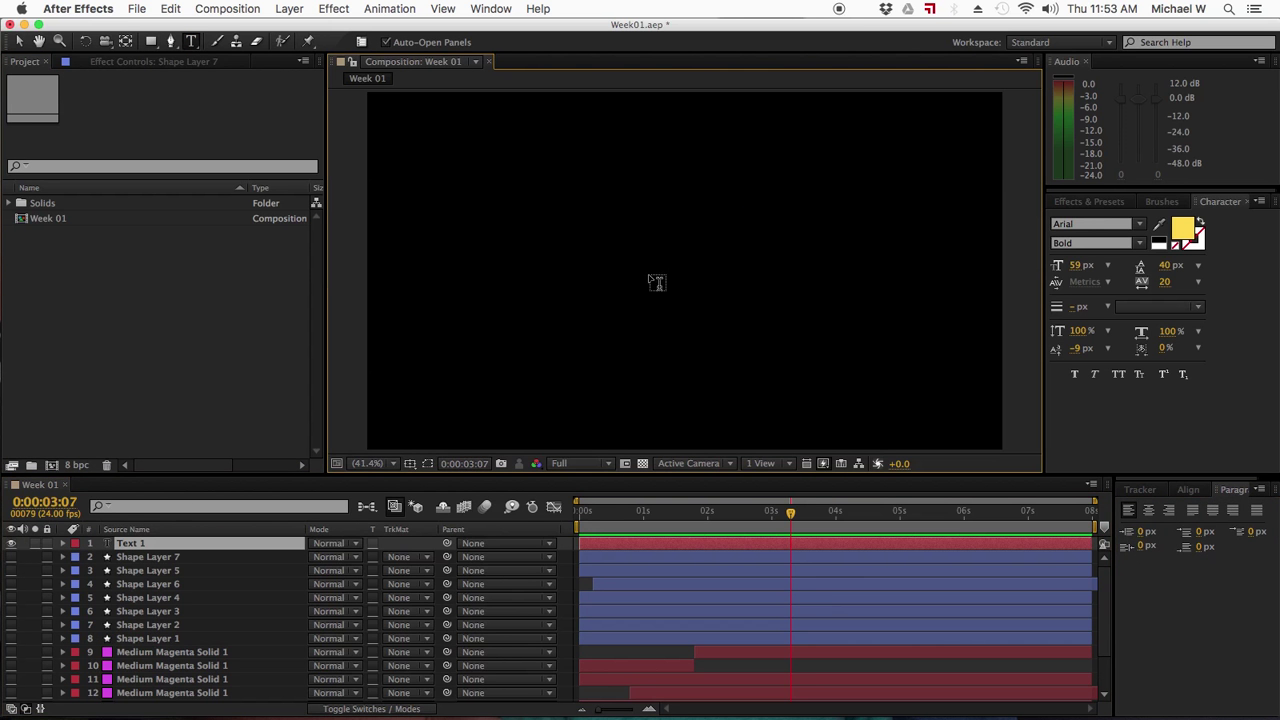
{"action": "type", "text": "M"}
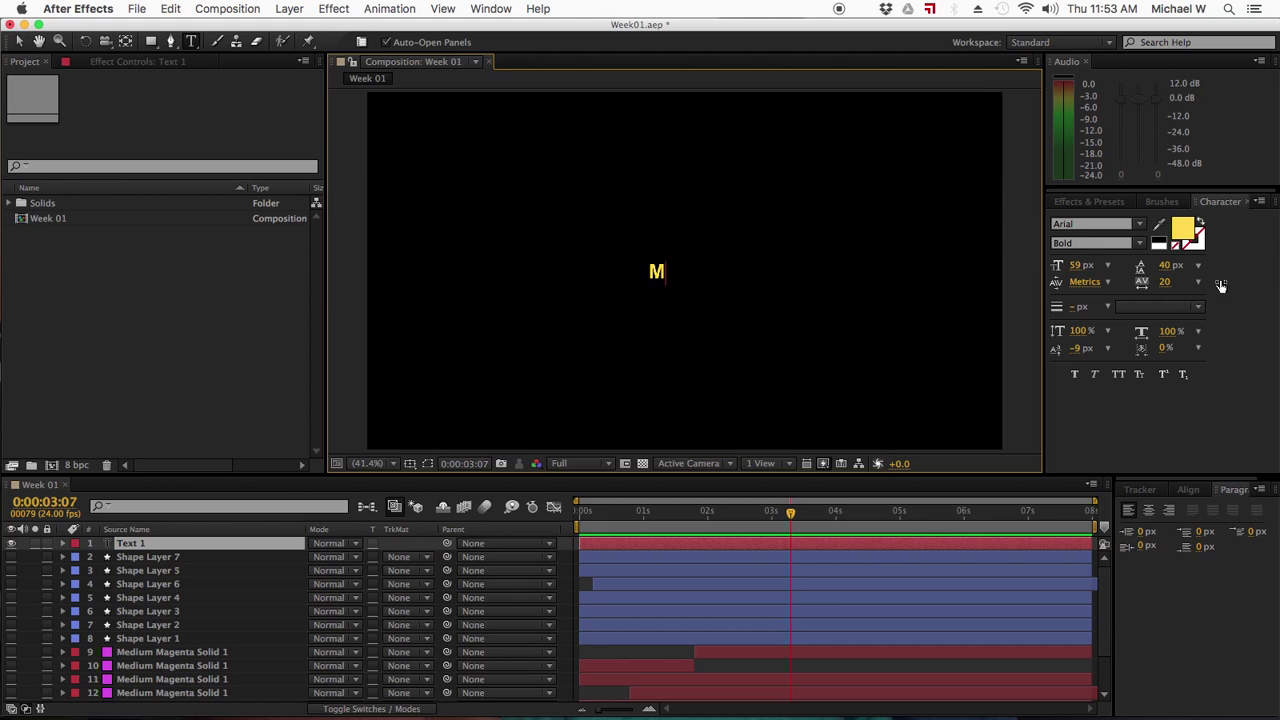
Step: Enlarge the M to 619 px and centre it in the composition
{"action": "left_click_drag", "start_coordinate": [1074, 268], "coordinate": [1240, 268]}
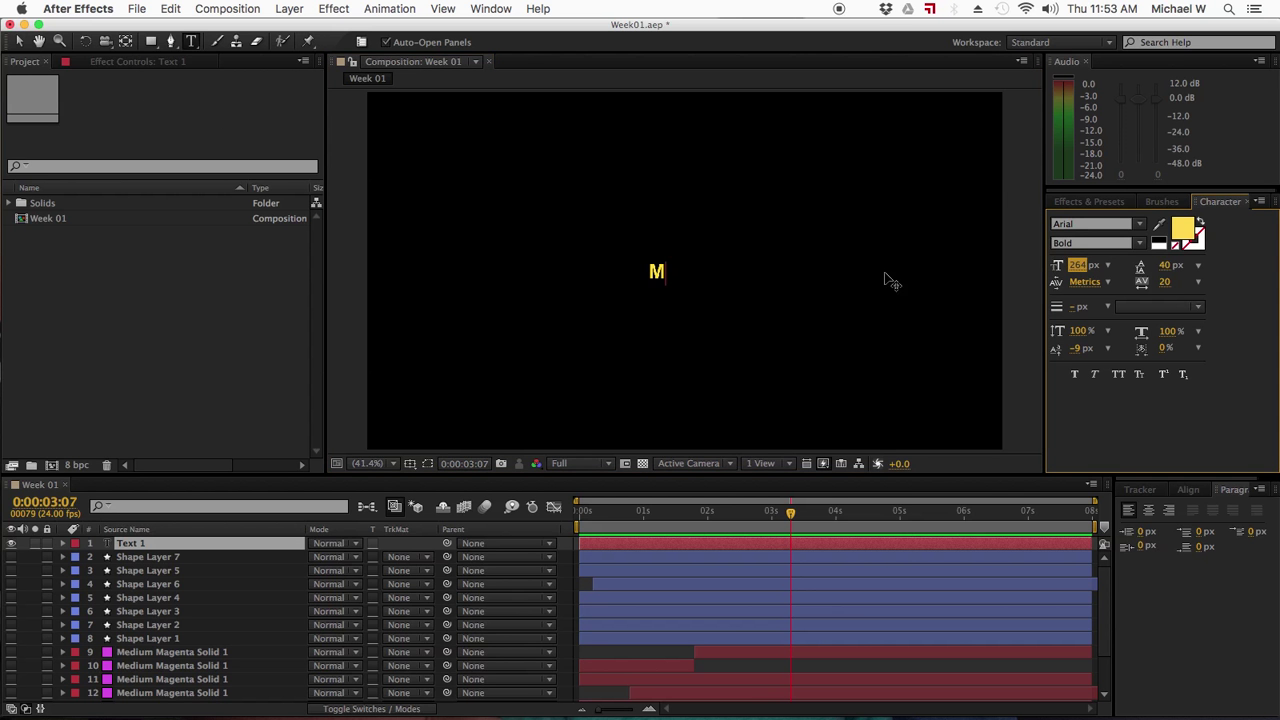
{"action": "double_click", "coordinate": [655, 272]}
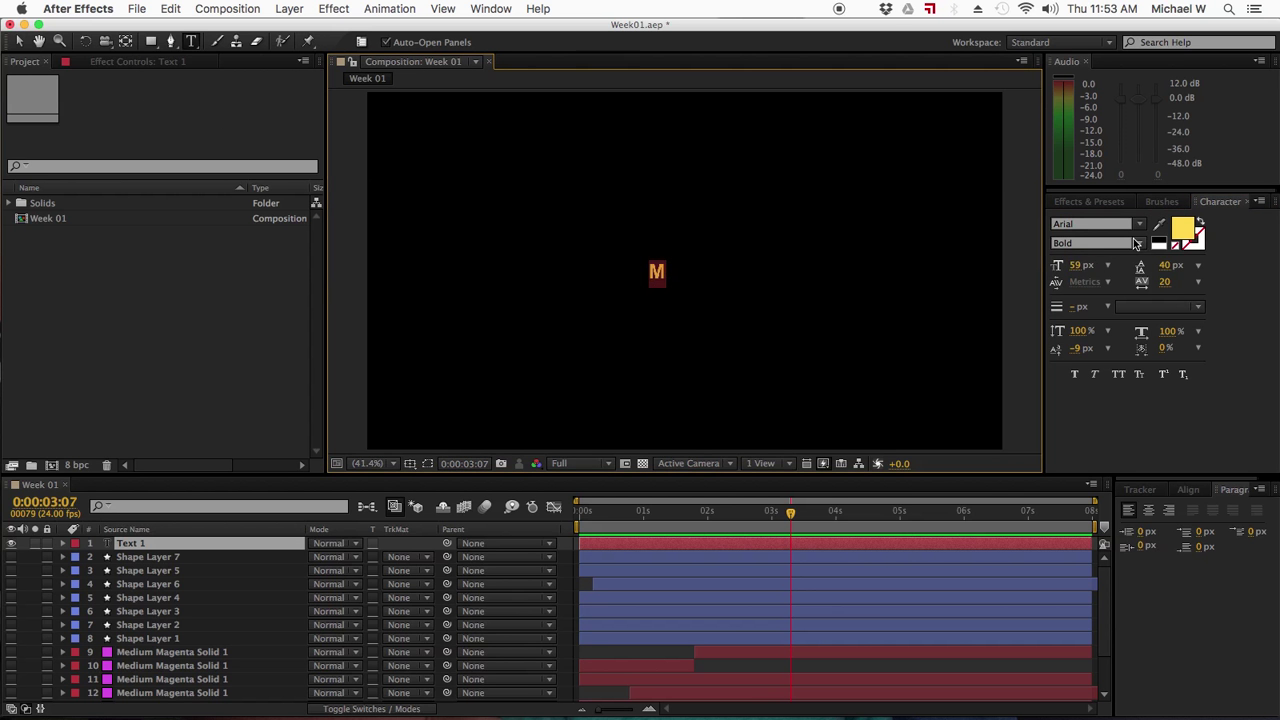
{"action": "left_click_drag", "start_coordinate": [1080, 268], "coordinate": [1250, 265]}
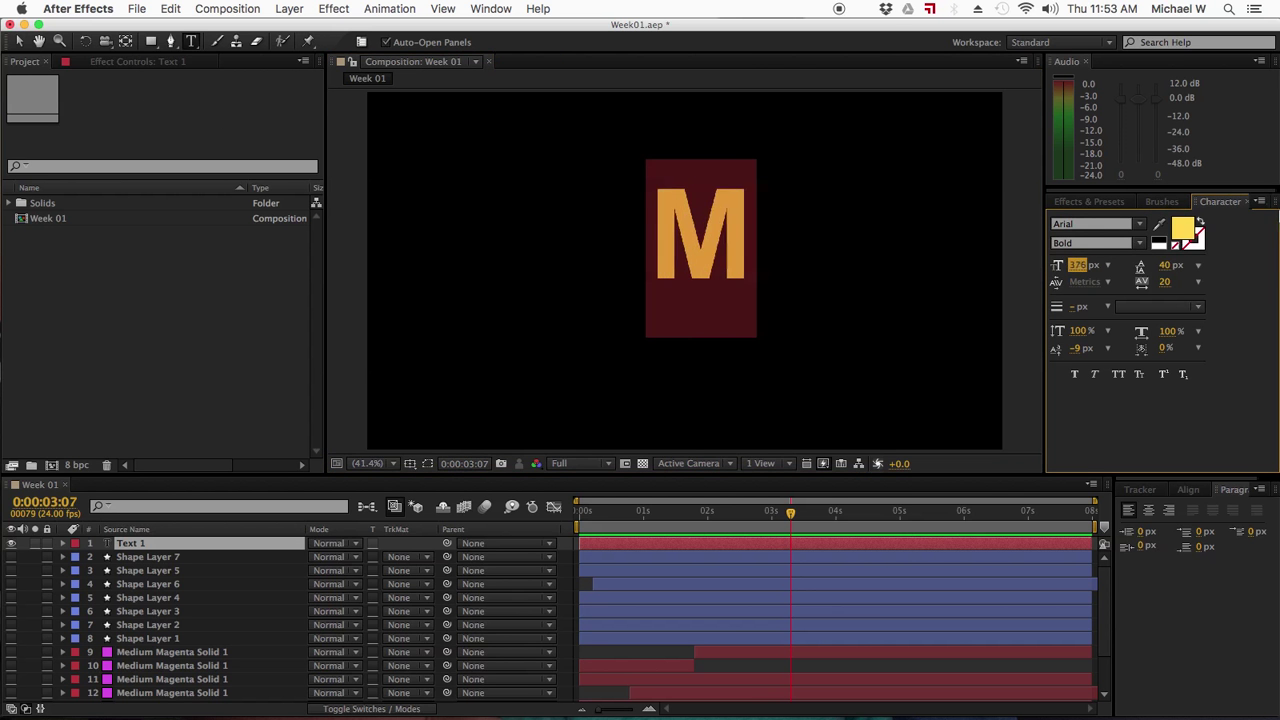
{"action": "left_click", "coordinate": [18, 41]}
{"action": "left_click_drag", "start_coordinate": [712, 244], "coordinate": [678, 285]}
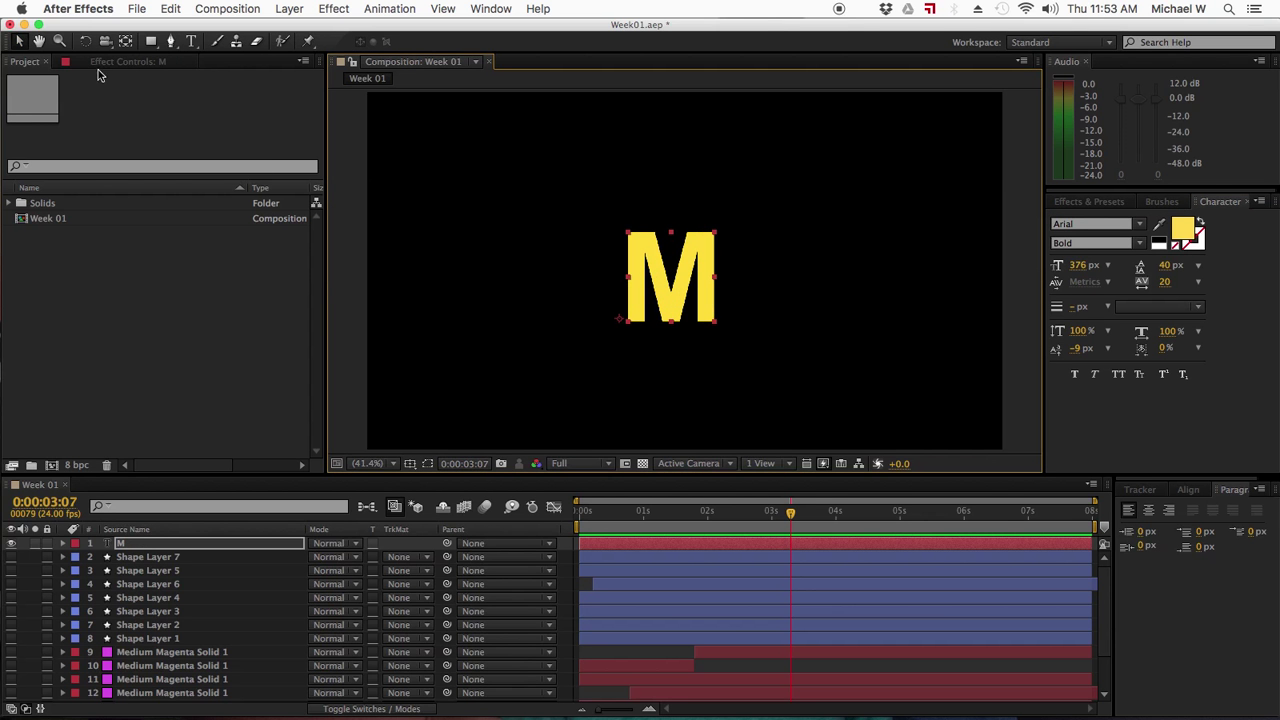
{"action": "left_click", "coordinate": [125, 41]}
{"action": "left_click", "coordinate": [619, 321]}
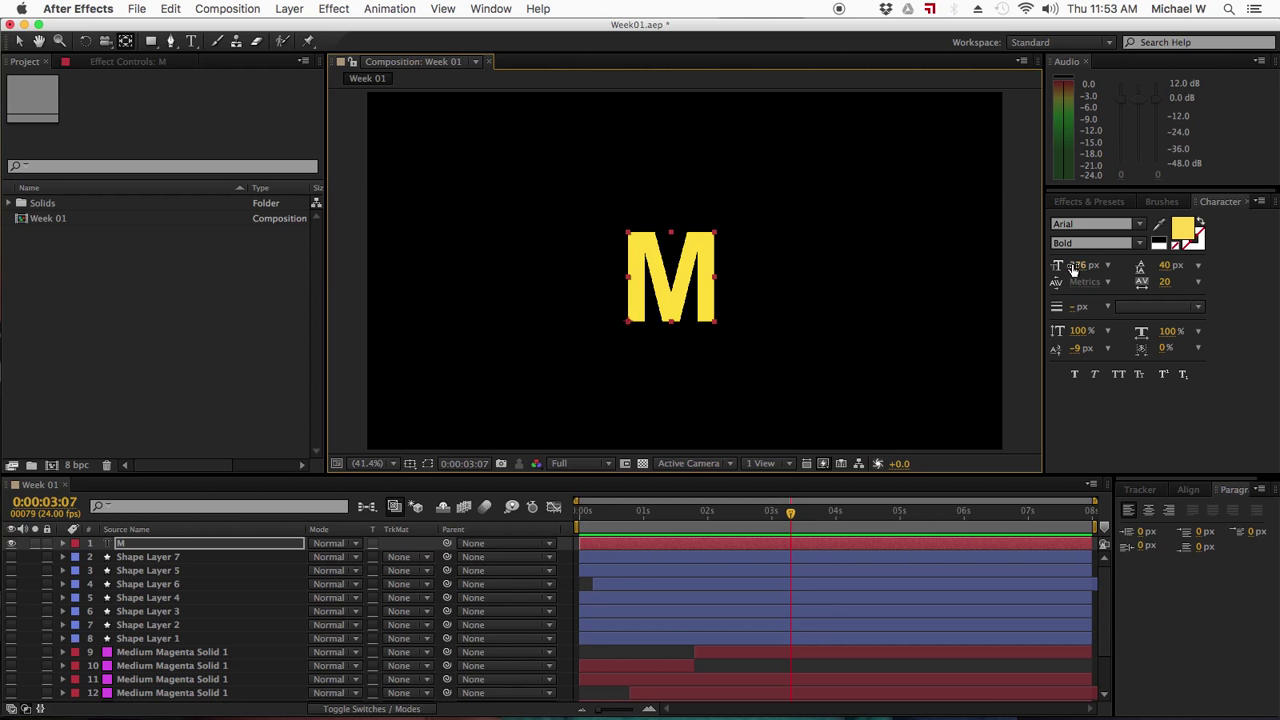
{"action": "left_click_drag", "start_coordinate": [1076, 265], "coordinate": [1238, 237]}
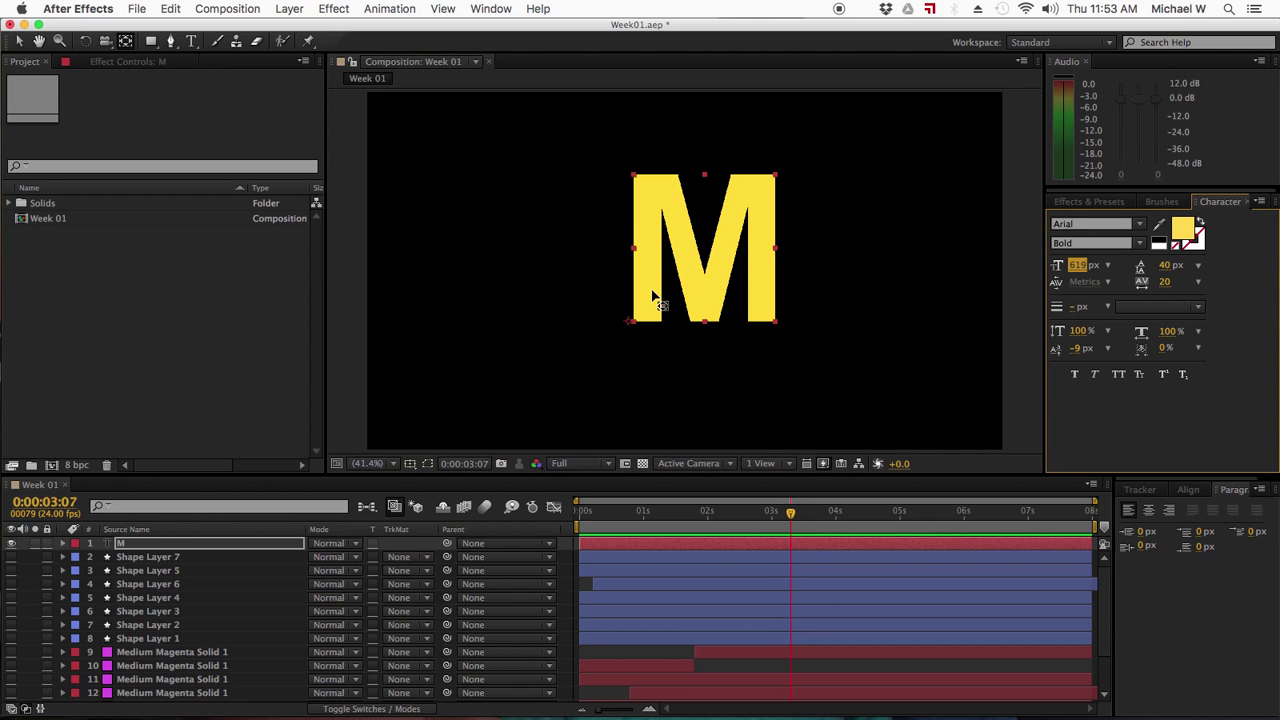
{"action": "left_click", "coordinate": [18, 41]}
{"action": "left_click_drag", "start_coordinate": [764, 249], "coordinate": [746, 252]}
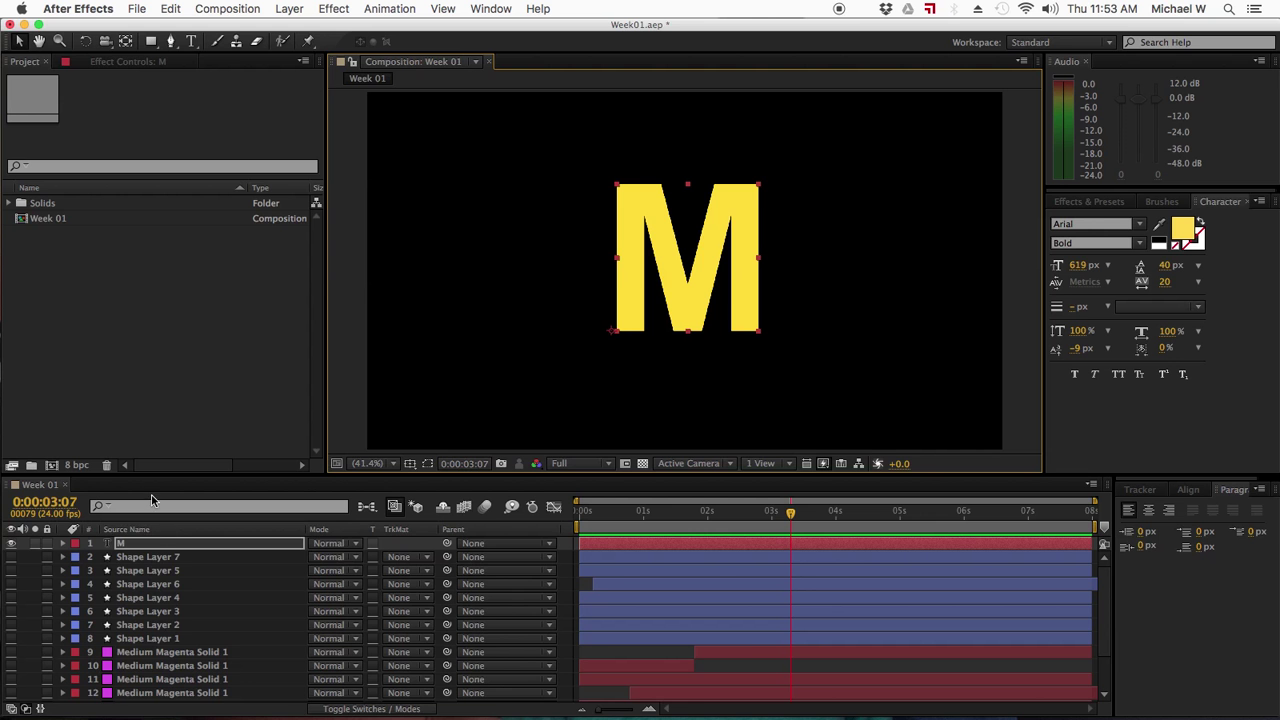
Step: Convert the M text into shape outlines and set the outline's fill to None
{"action": "right_click", "coordinate": [124, 546]}
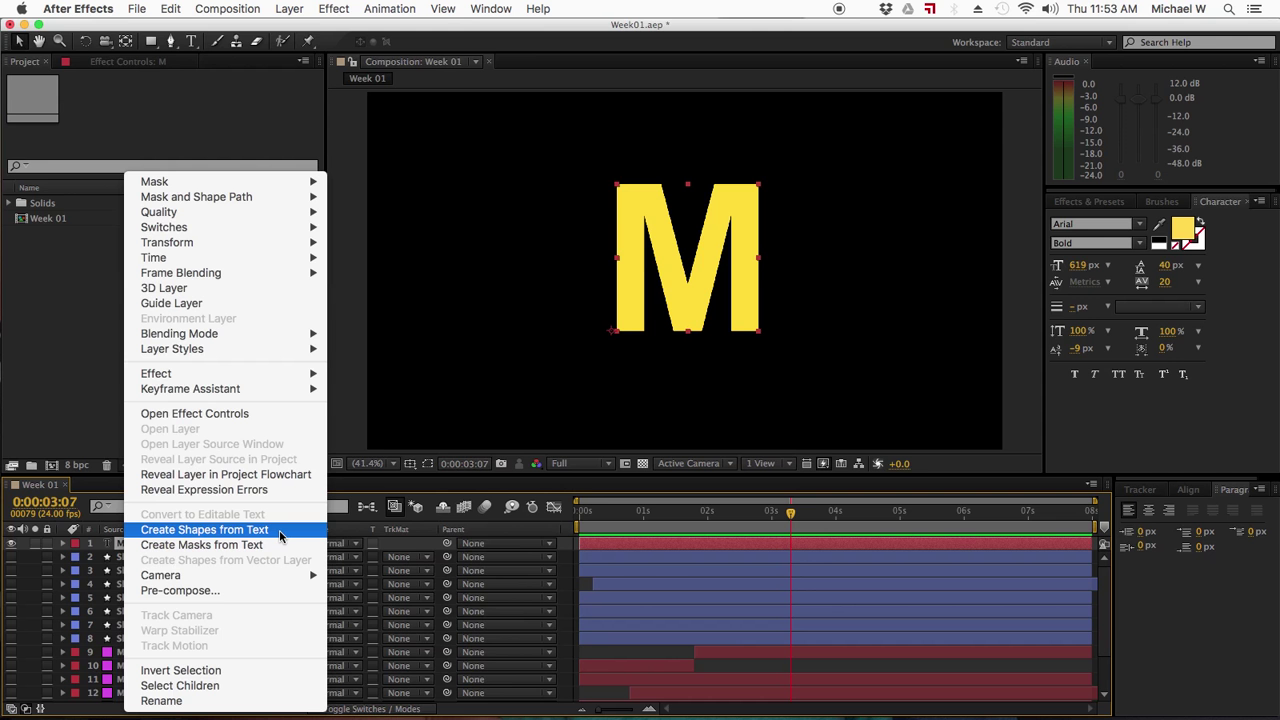
{"action": "left_click", "coordinate": [280, 537]}
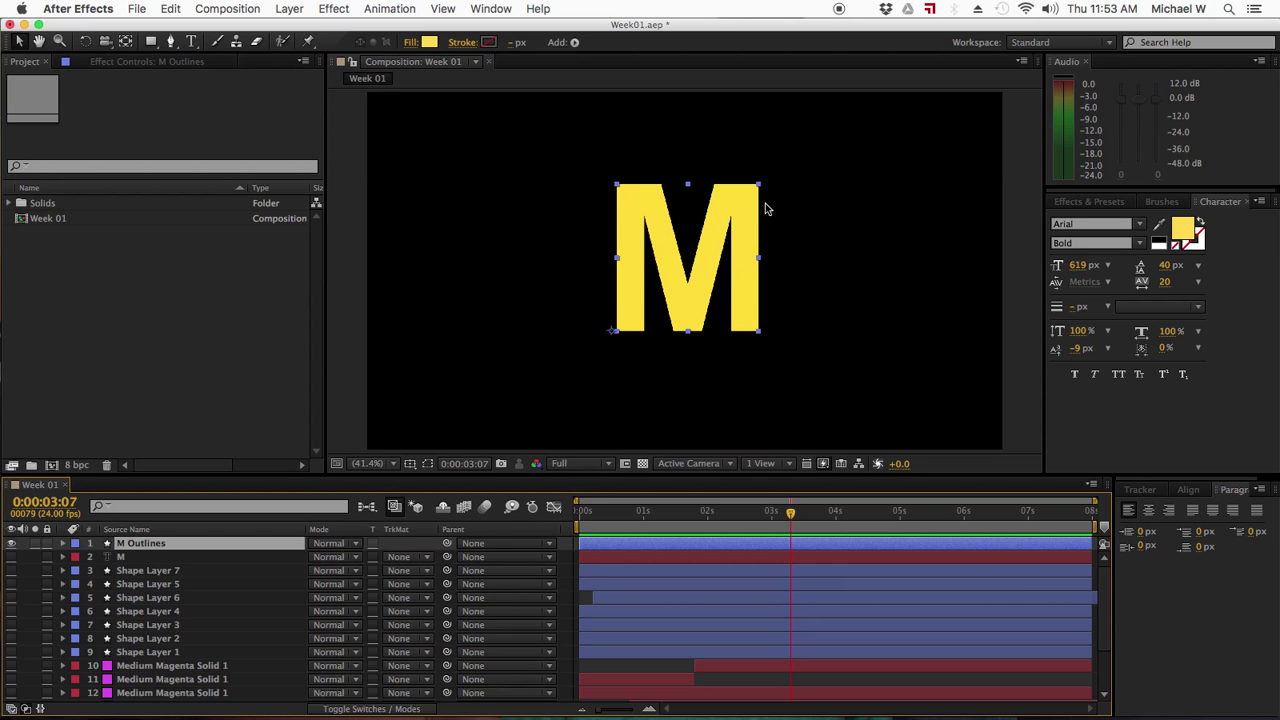
{"action": "left_click", "coordinate": [410, 42]}
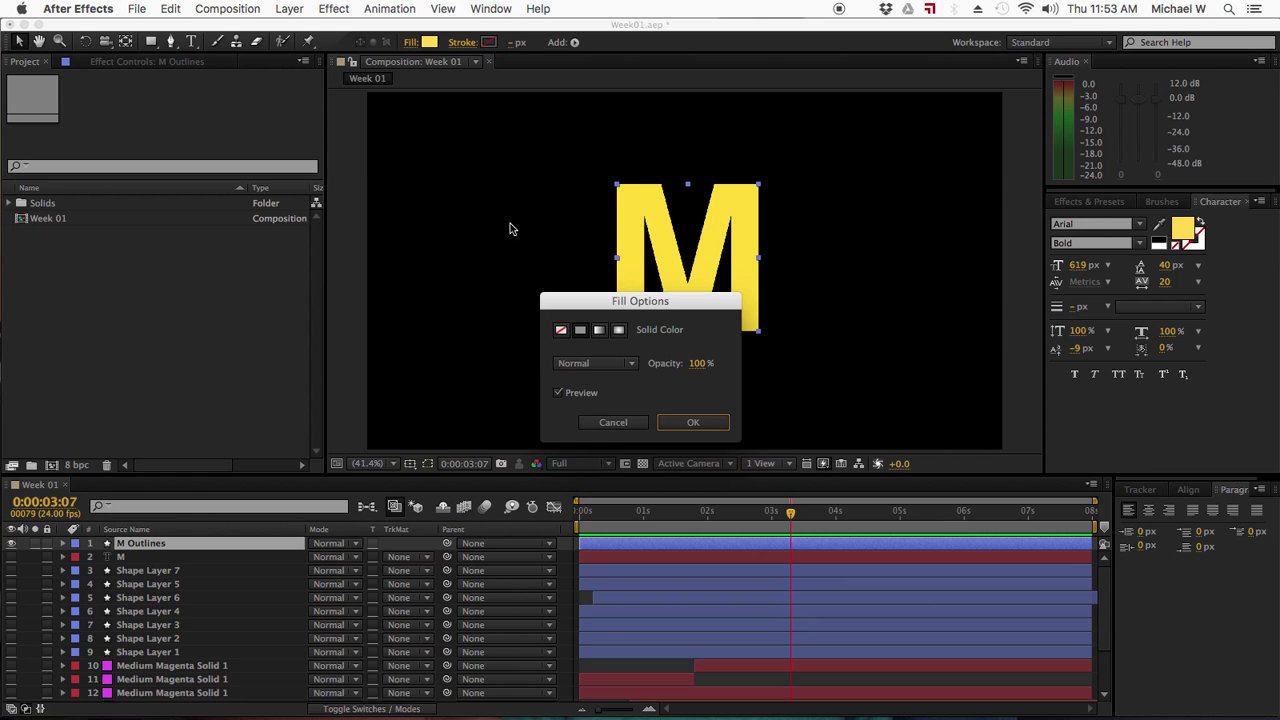
{"action": "left_click", "coordinate": [562, 334]}
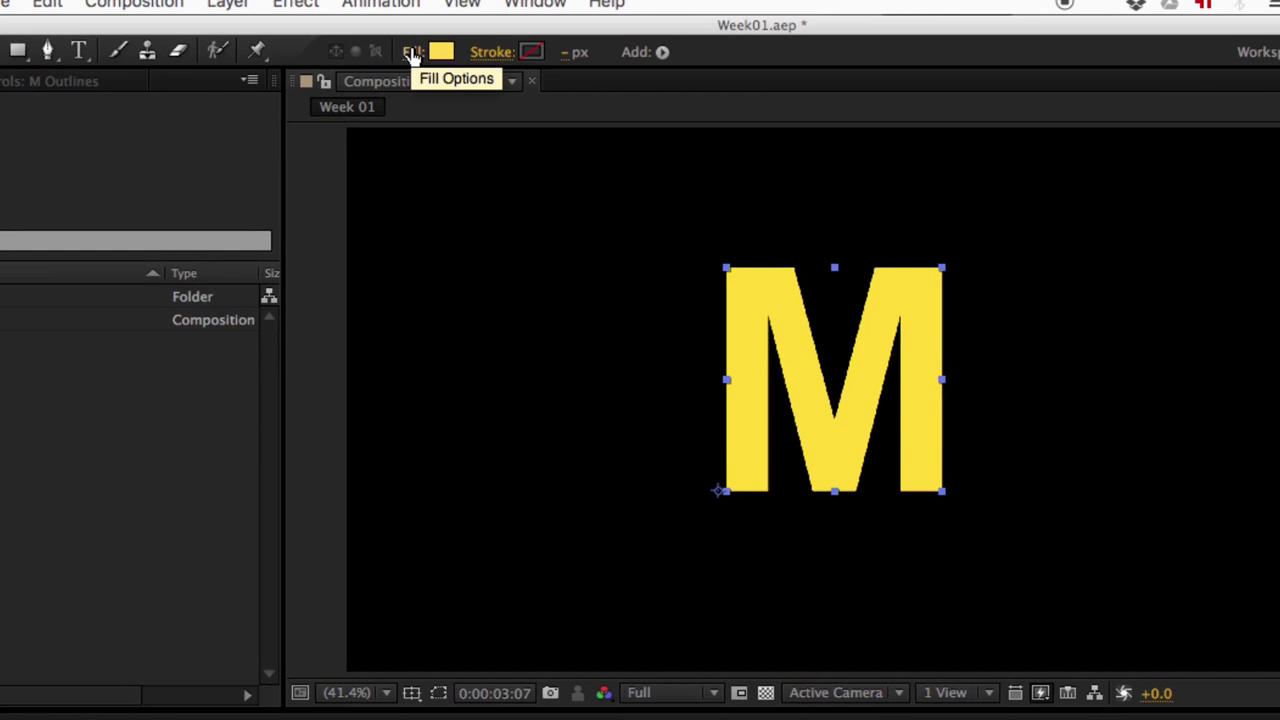
{"action": "left_click", "coordinate": [400, 49]}
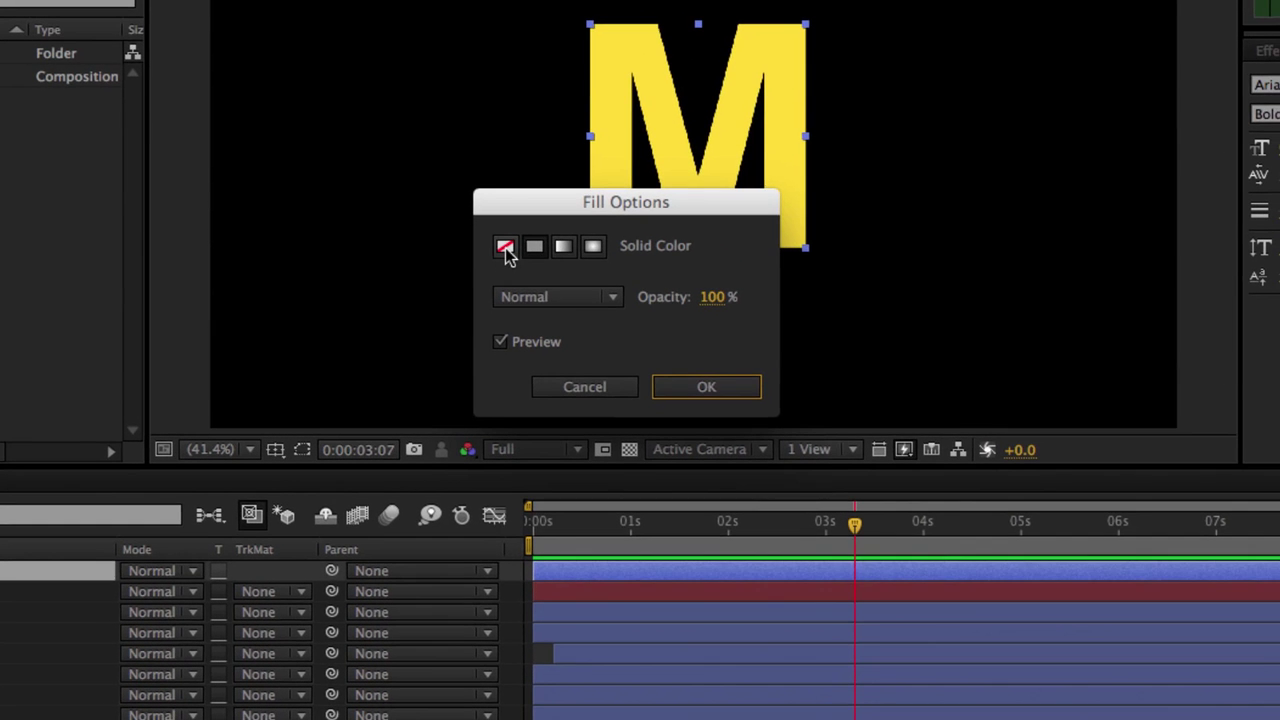
{"action": "left_click", "coordinate": [505, 247]}
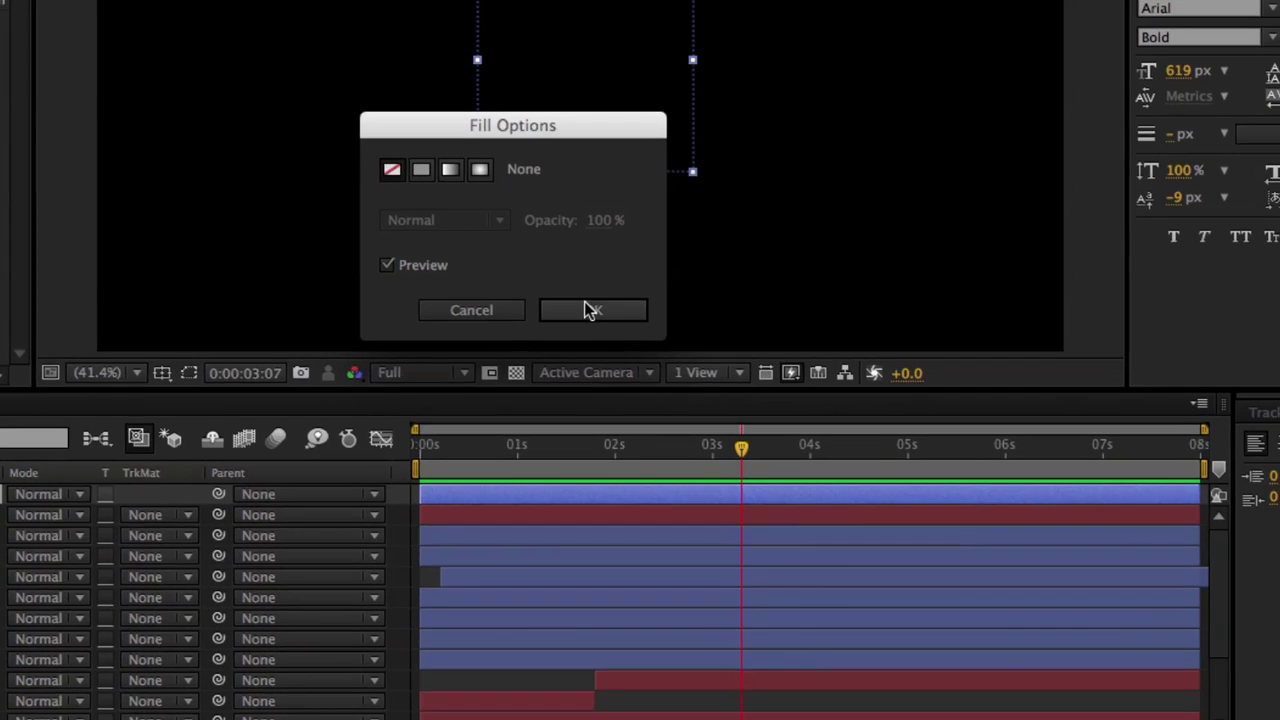
{"action": "left_click", "coordinate": [702, 392]}
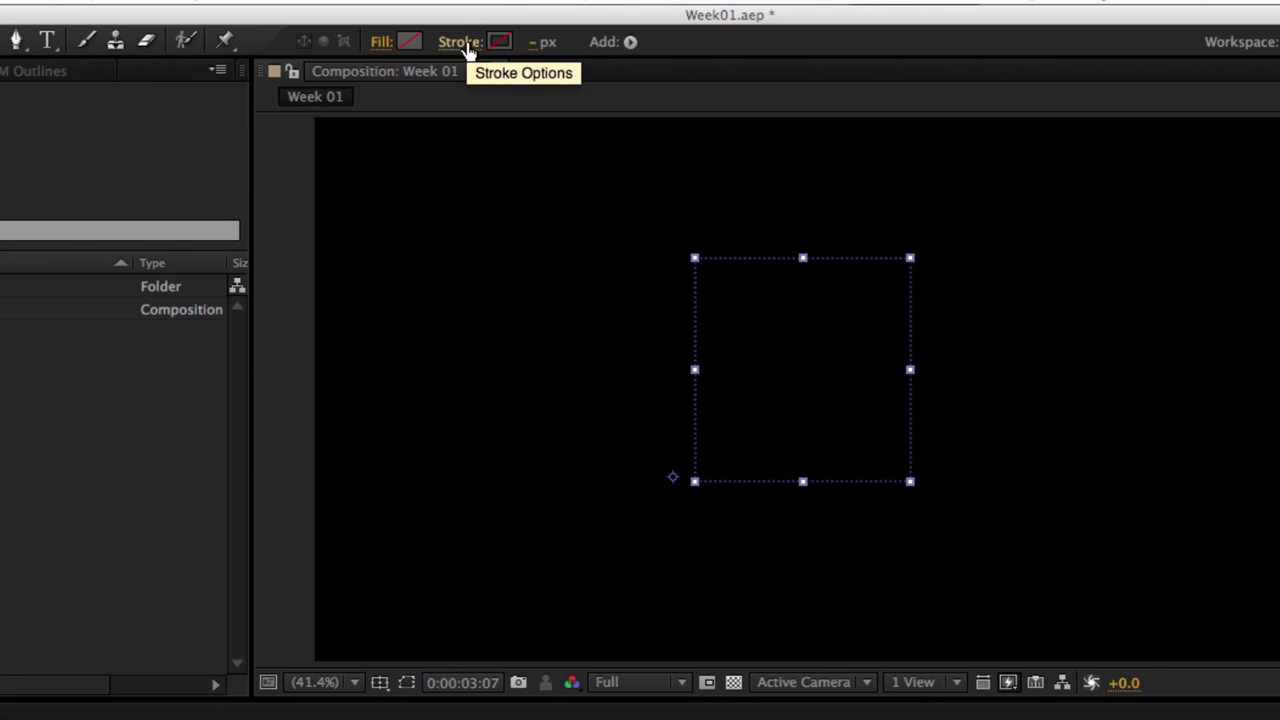
Step: Give the M Outlines layer a solid cyan stroke 11 px wide
{"action": "left_click", "coordinate": [466, 44]}
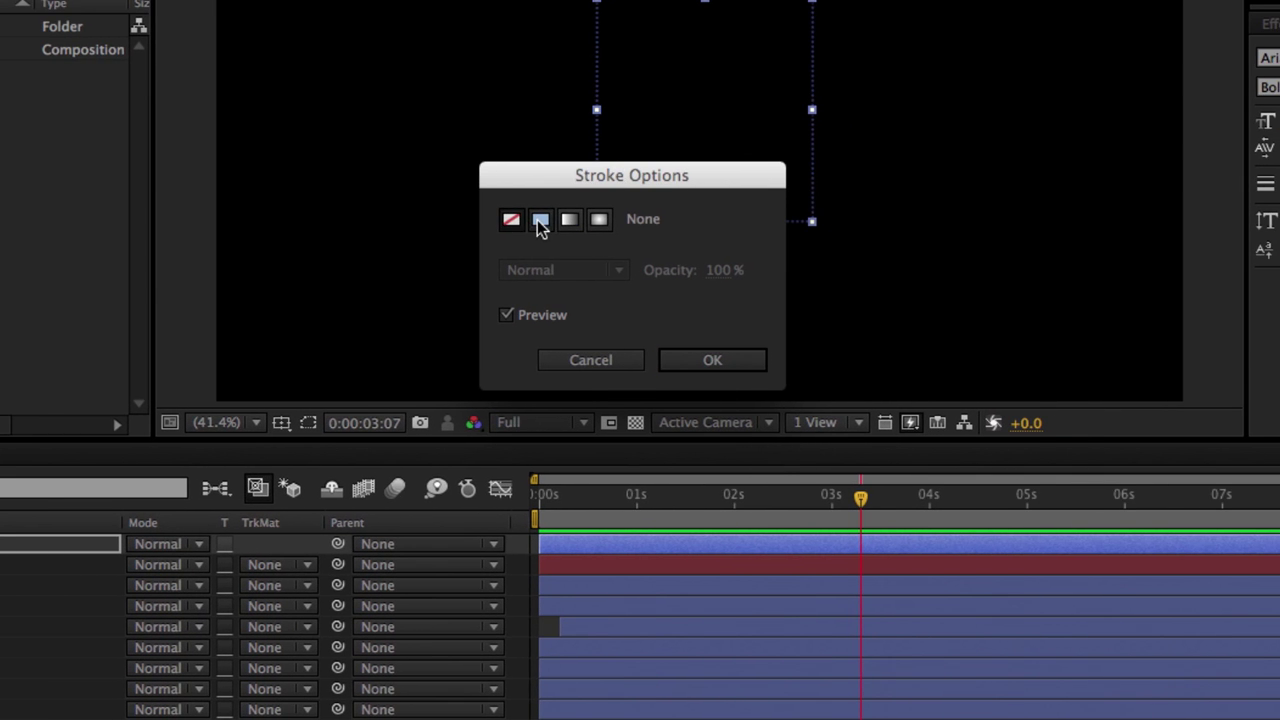
{"action": "left_click", "coordinate": [553, 220]}
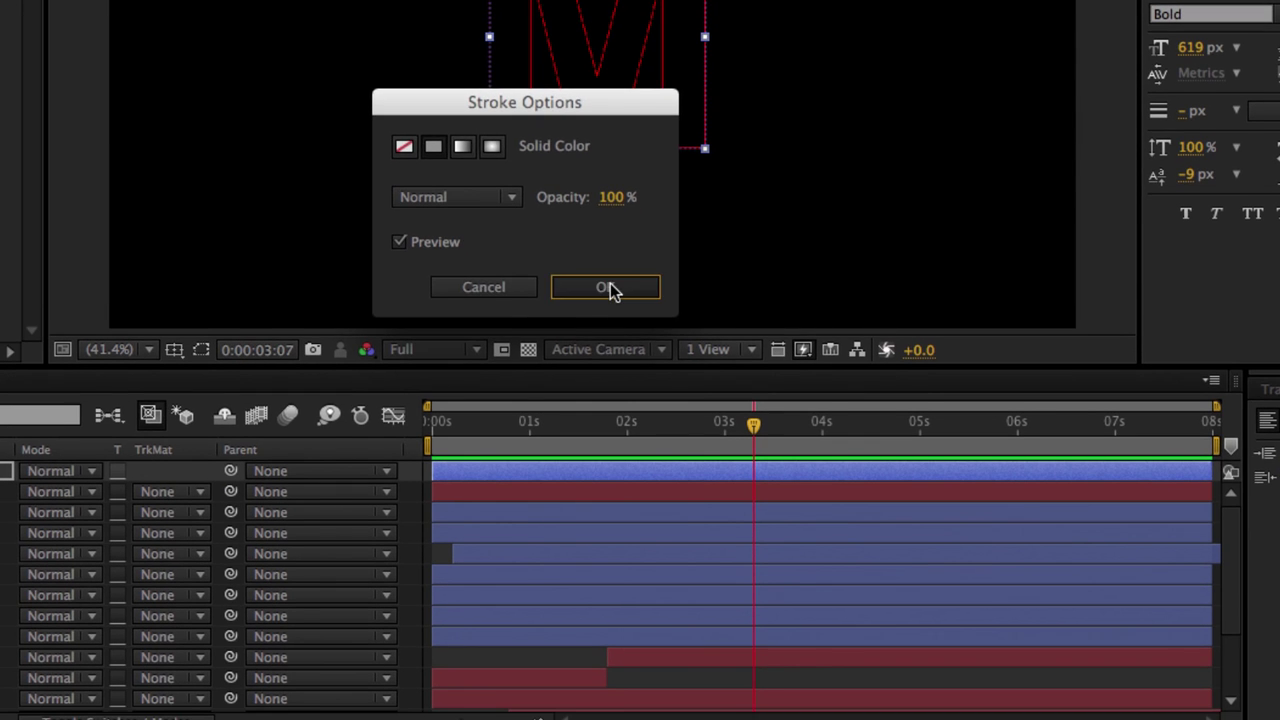
{"action": "left_click", "coordinate": [605, 267]}
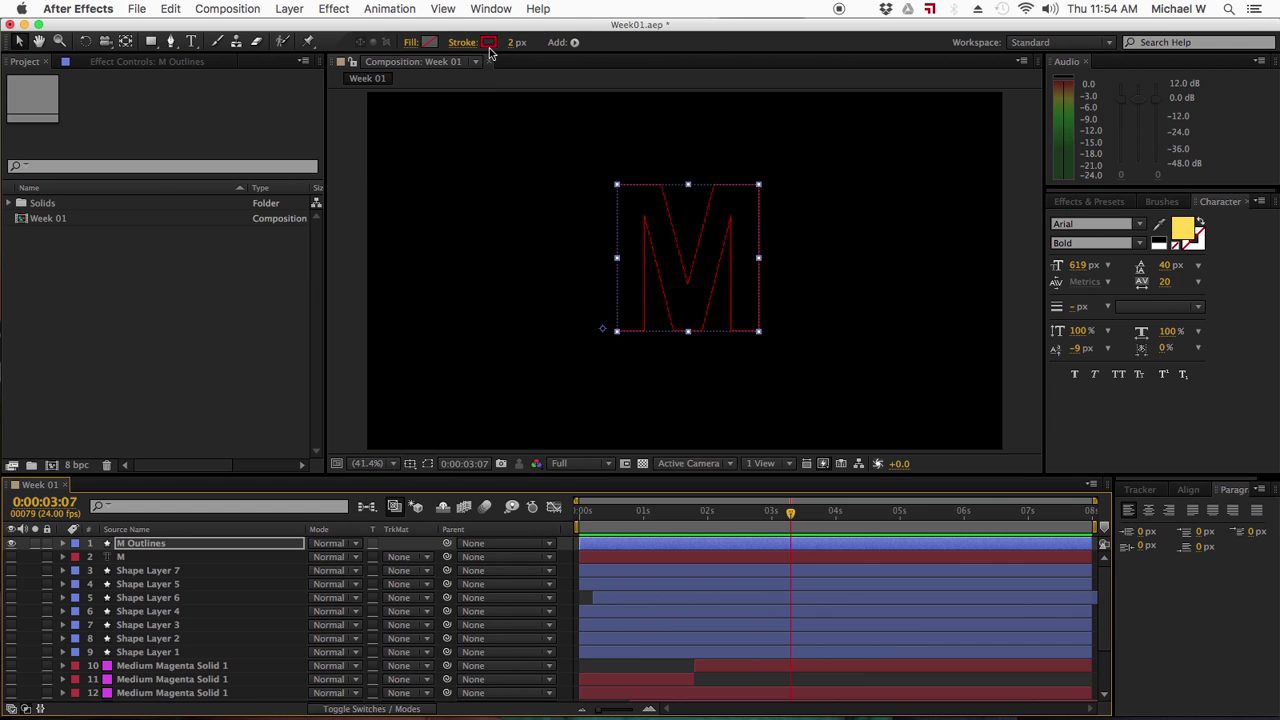
{"action": "left_click", "coordinate": [488, 43]}
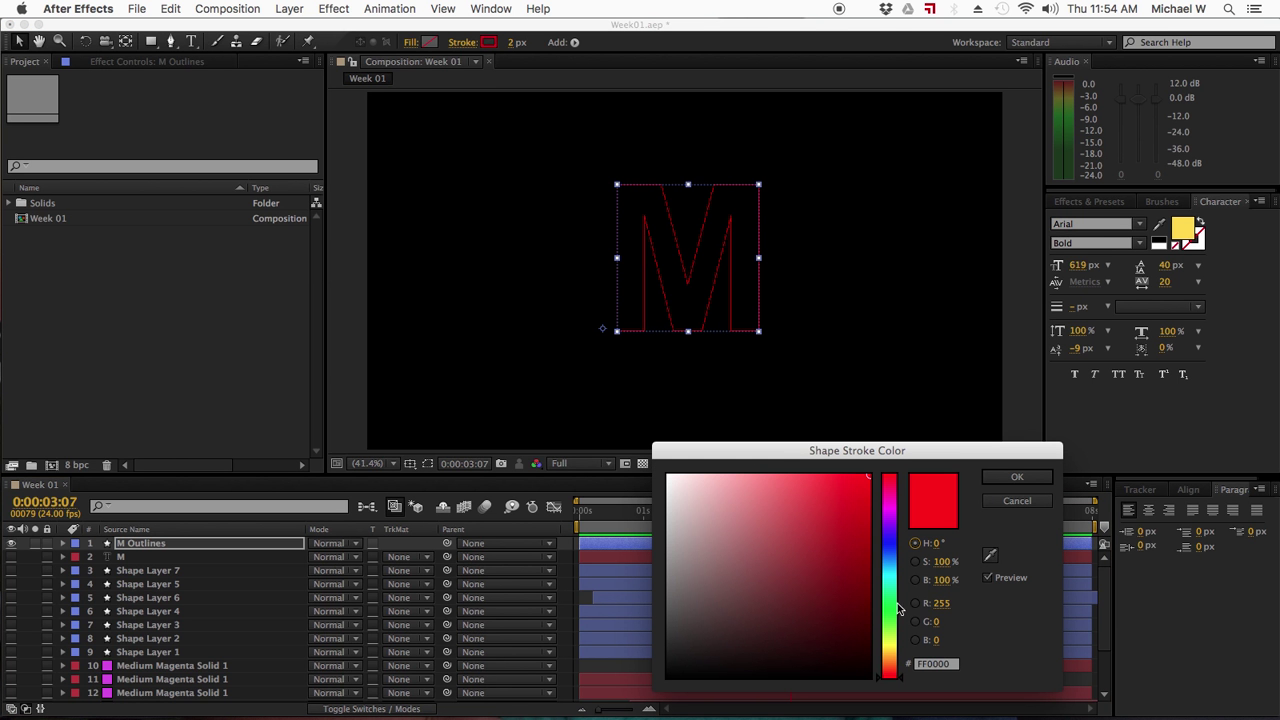
{"action": "left_click_drag", "start_coordinate": [889, 638], "coordinate": [890, 580]}
{"action": "left_click", "coordinate": [1030, 478]}
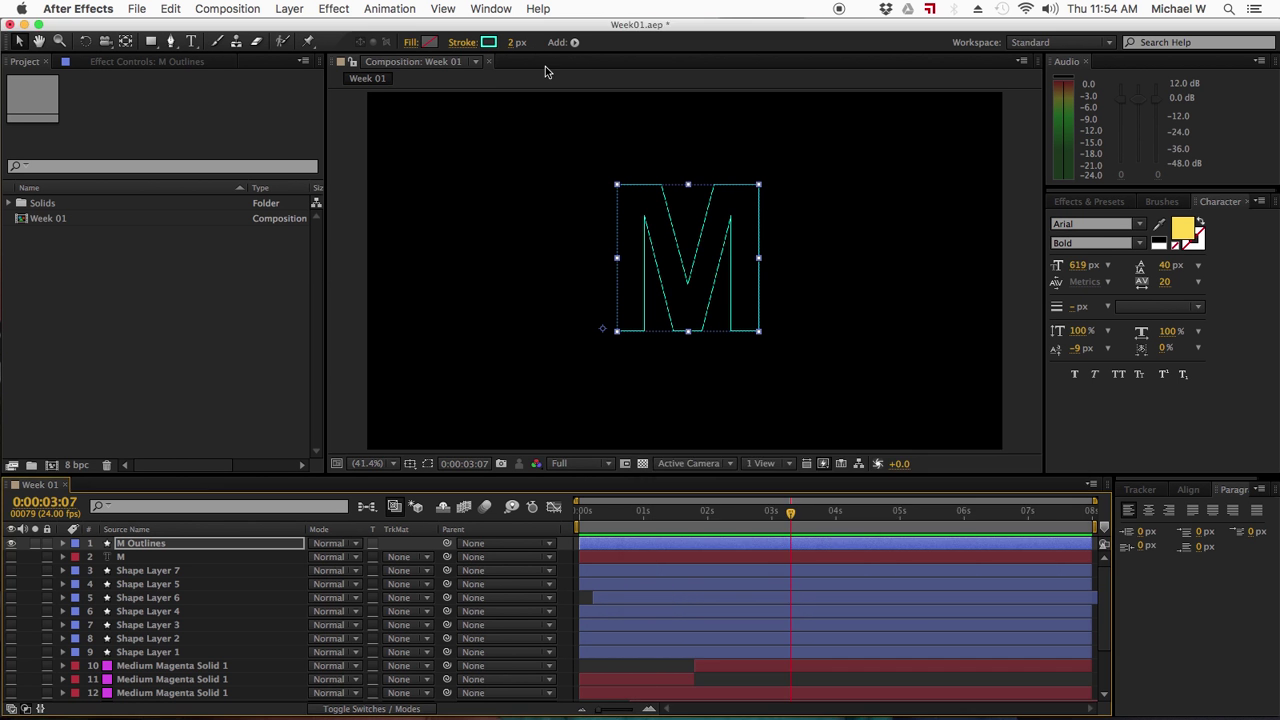
{"action": "left_click_drag", "start_coordinate": [512, 50], "coordinate": [522, 48]}
{"action": "left_click_drag", "start_coordinate": [790, 514], "coordinate": [580, 514]}
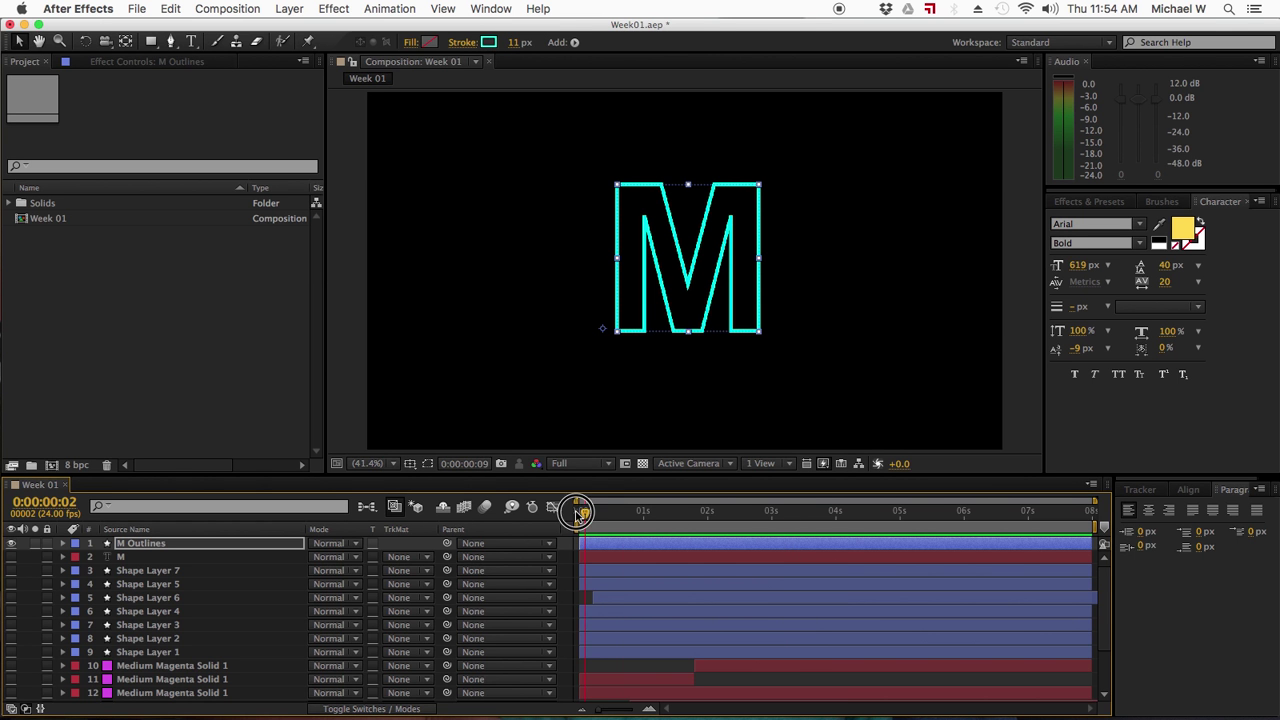
{"action": "left_click", "coordinate": [62, 543]}
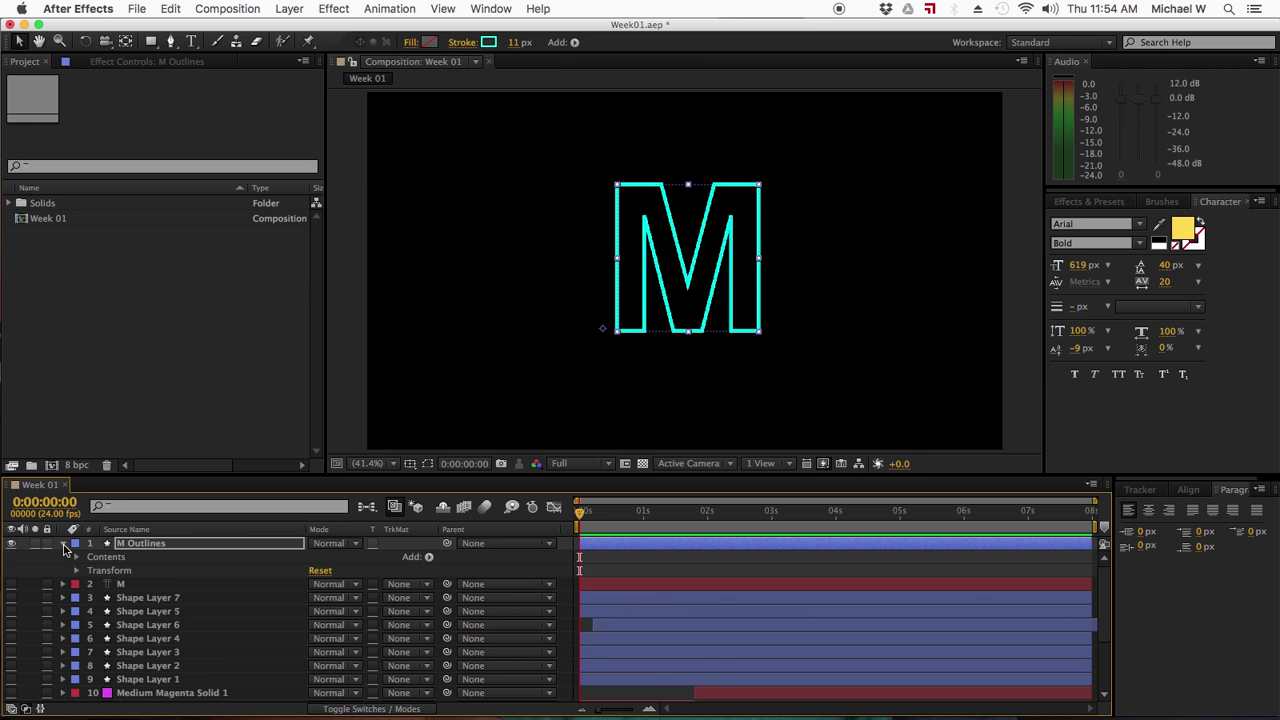
{"action": "left_click", "coordinate": [428, 558]}
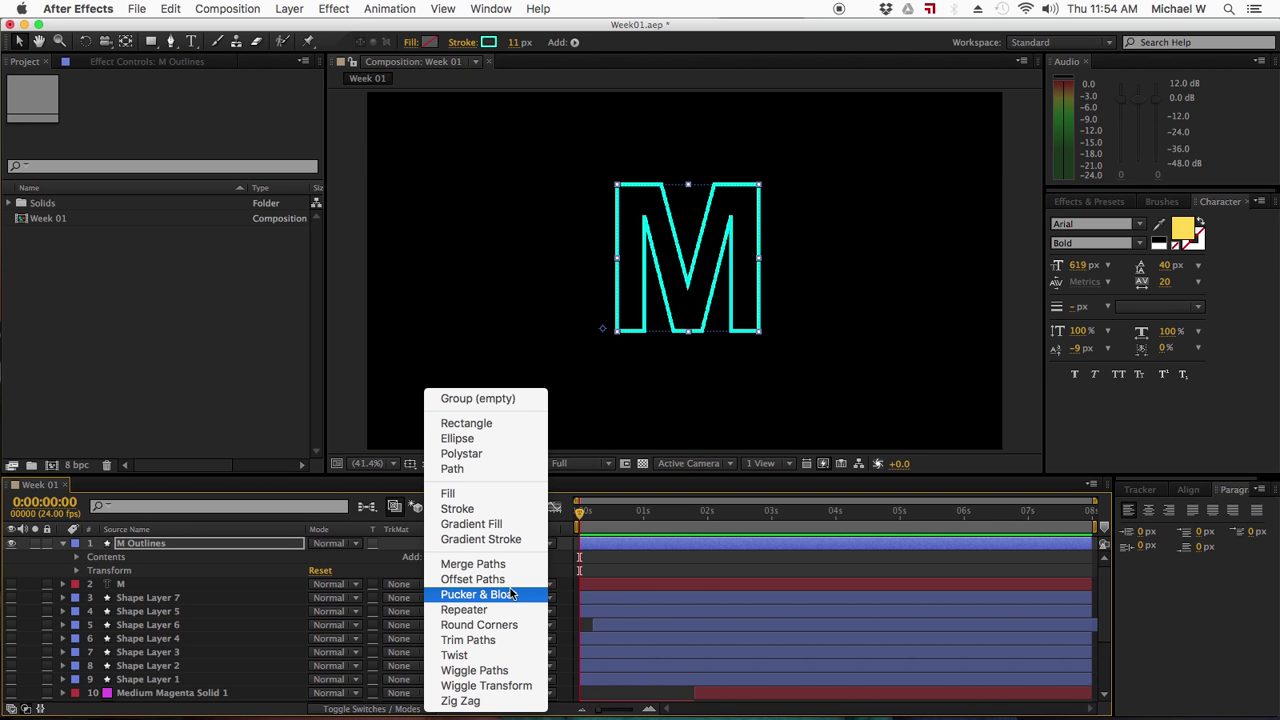
Step: Add Trim Paths and keyframe Start from 100% at 0s to 0% at 1s
{"action": "left_click", "coordinate": [508, 637]}
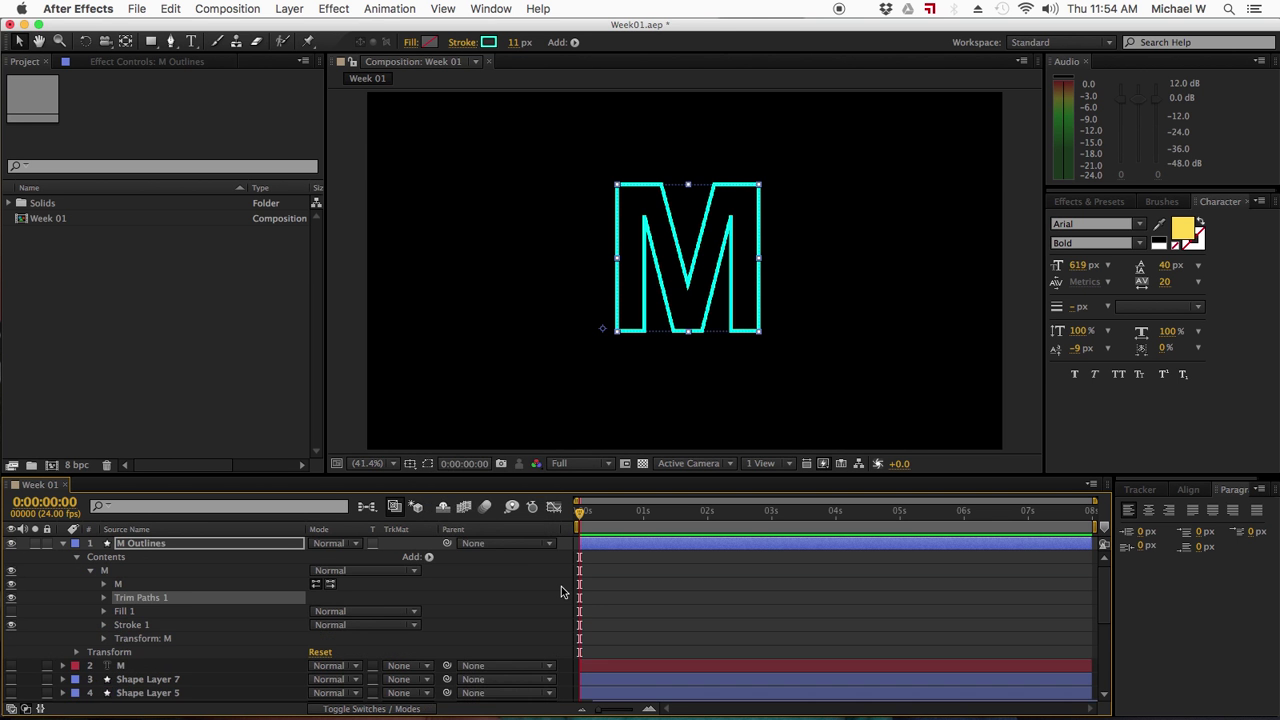
{"action": "left_click", "coordinate": [103, 598]}
{"action": "left_click_drag", "start_coordinate": [314, 617], "coordinate": [421, 603]}
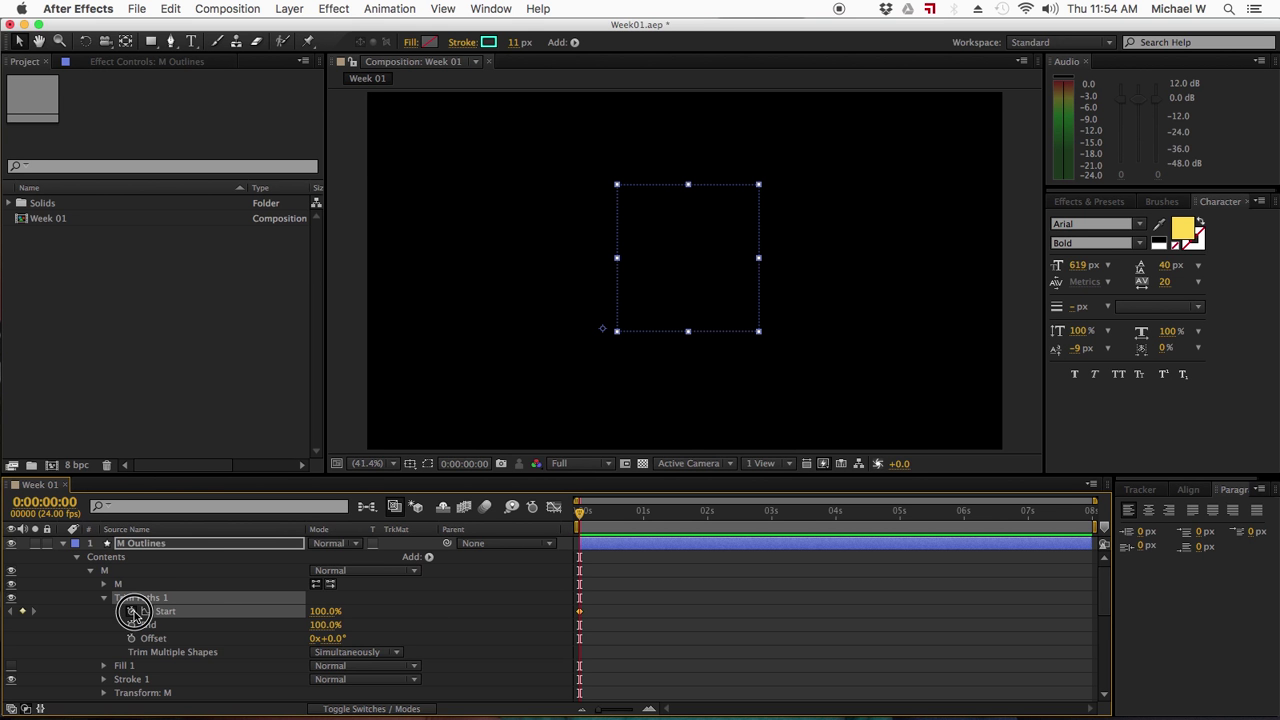
{"action": "left_click", "coordinate": [131, 611]}
{"action": "left_click", "coordinate": [475, 464]}
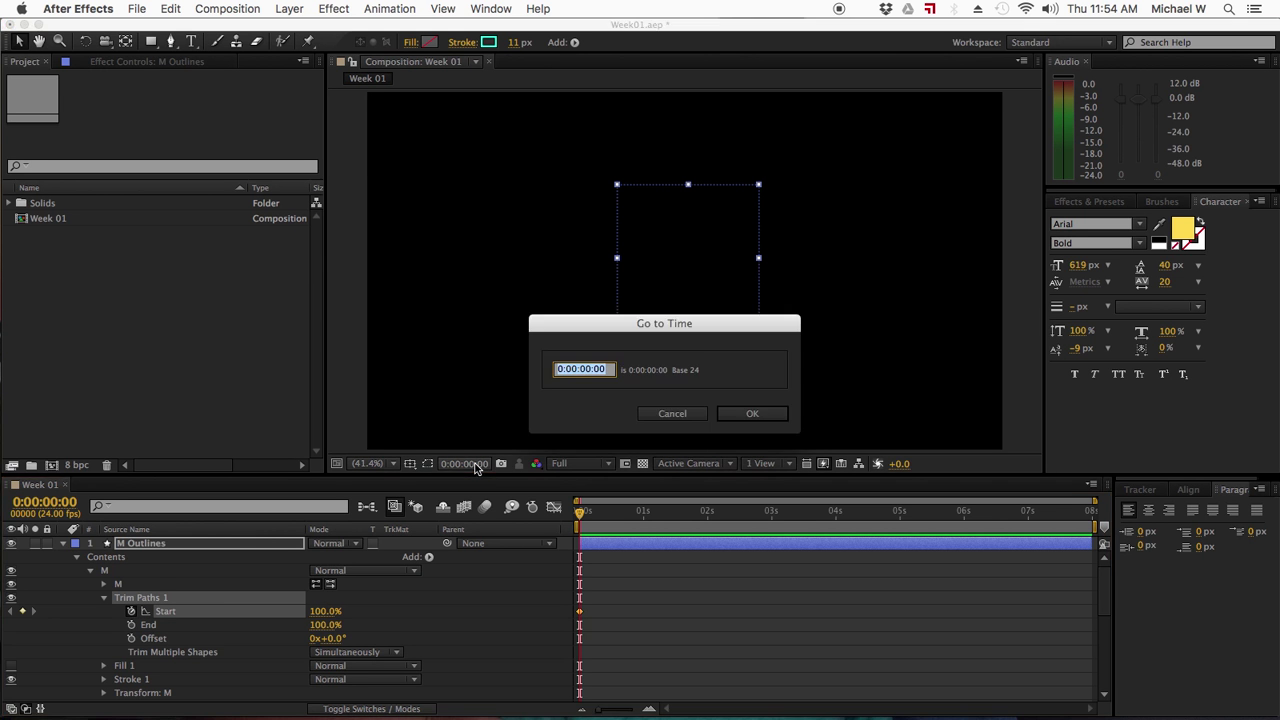
{"action": "type", "text": "1."}
{"action": "key", "text": "Return"}
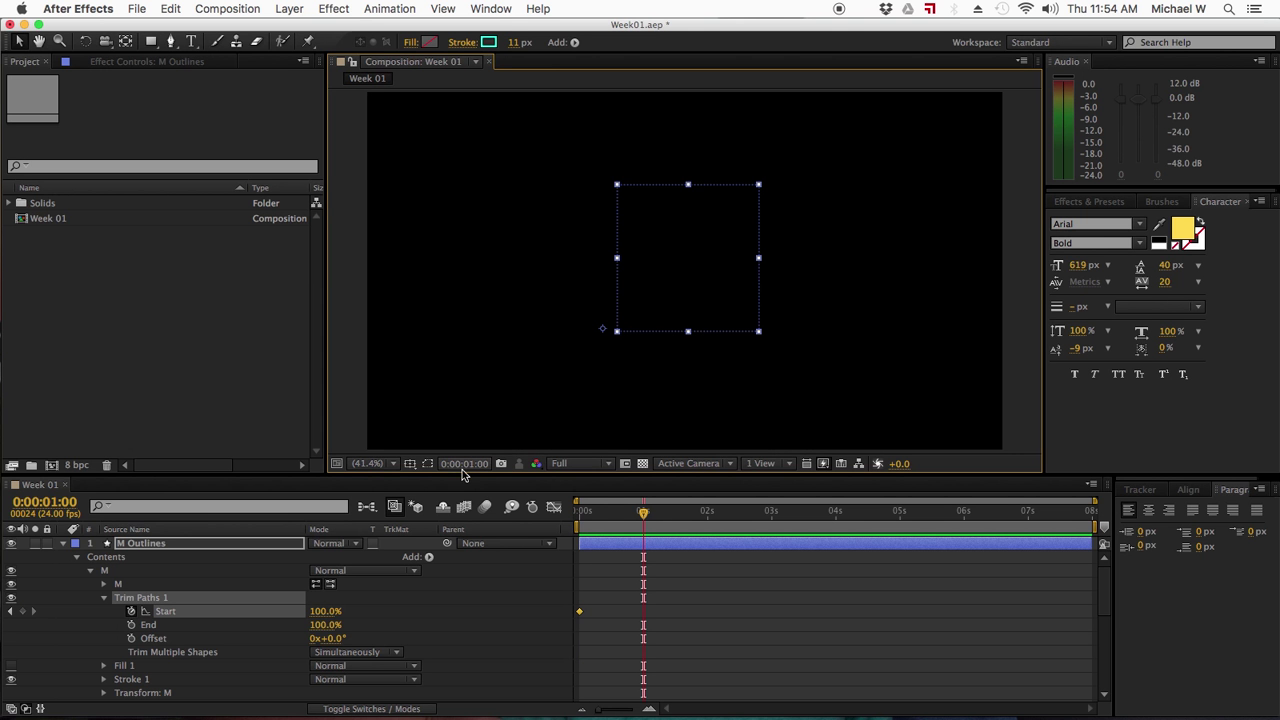
{"action": "left_click_drag", "start_coordinate": [323, 612], "coordinate": [240, 614]}
{"action": "left_click_drag", "start_coordinate": [645, 513], "coordinate": [578, 519]}
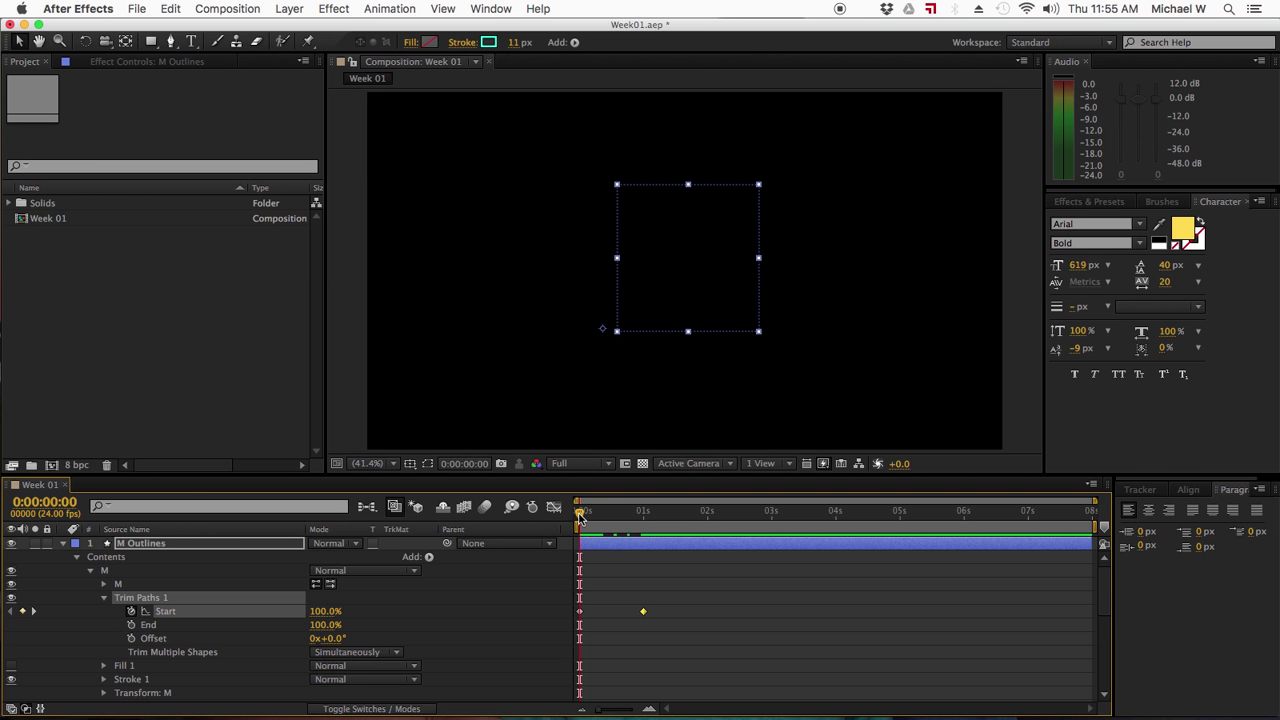
Step: Keyframe End from 100% at frame 3 to 2% at 0:00:01:03, then preview
{"action": "left_click_drag", "start_coordinate": [579, 510], "coordinate": [587, 510]}
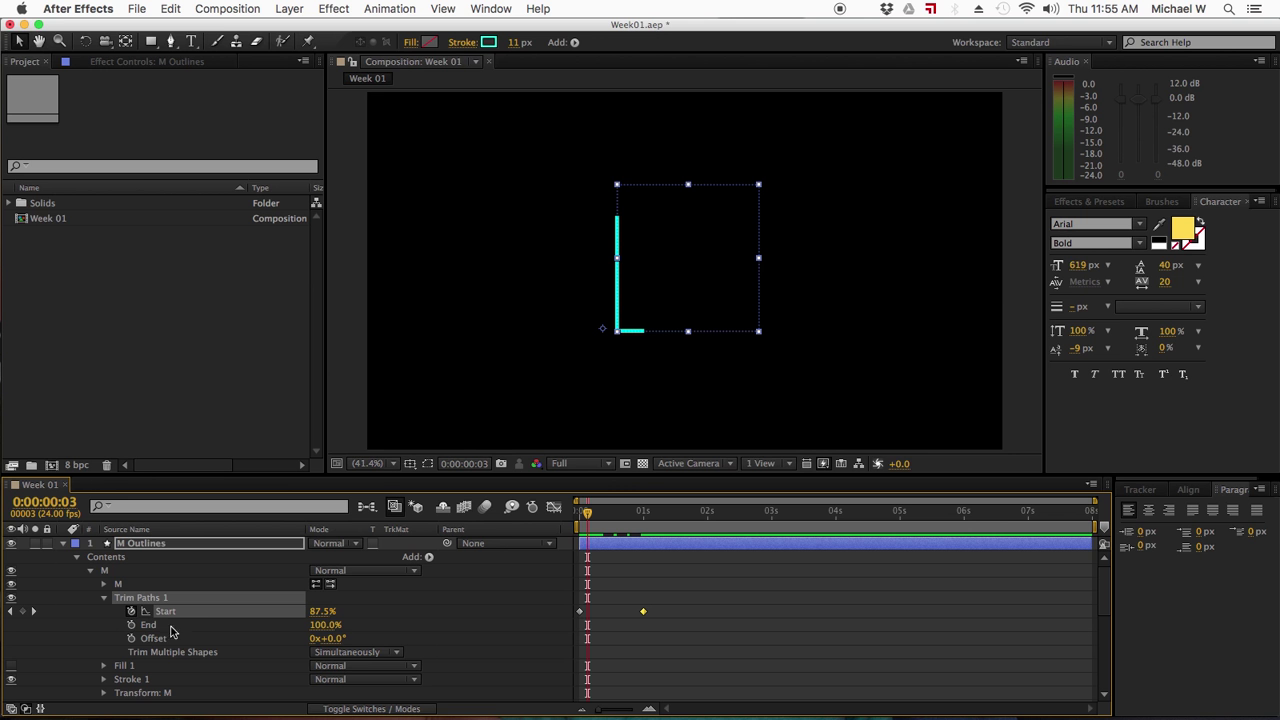
{"action": "left_click", "coordinate": [131, 625]}
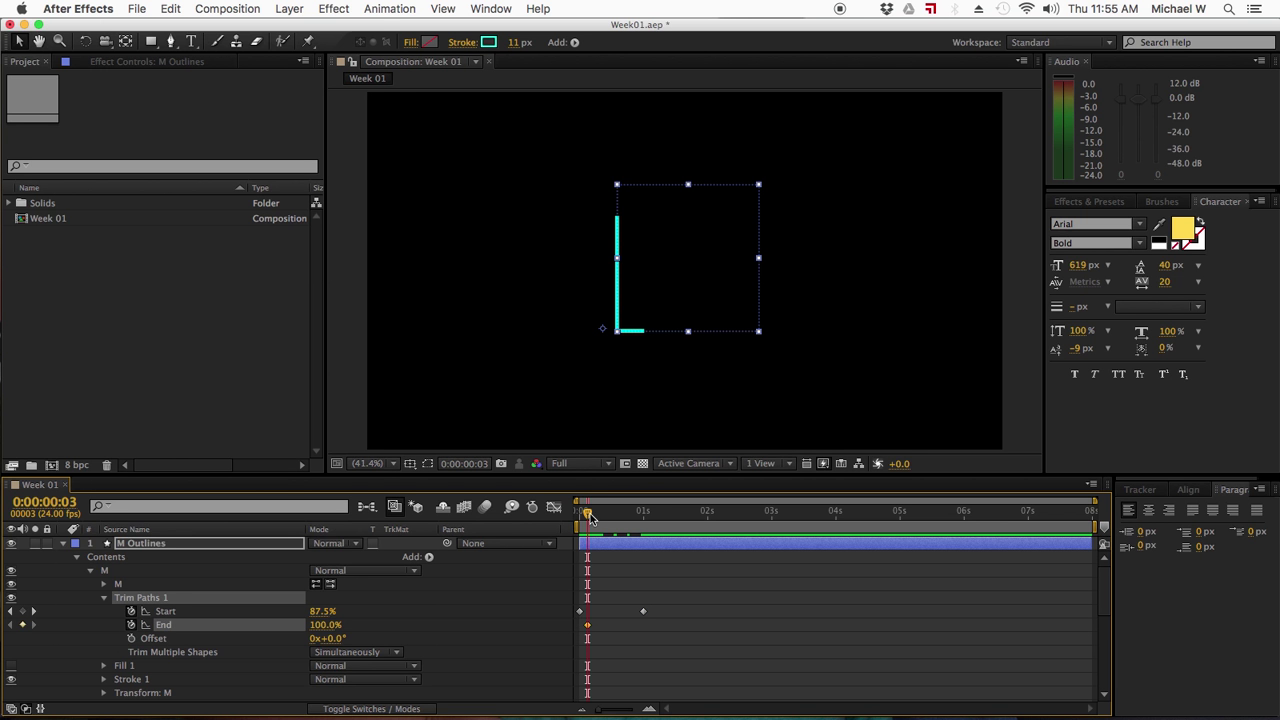
{"action": "left_click_drag", "start_coordinate": [590, 517], "coordinate": [654, 515]}
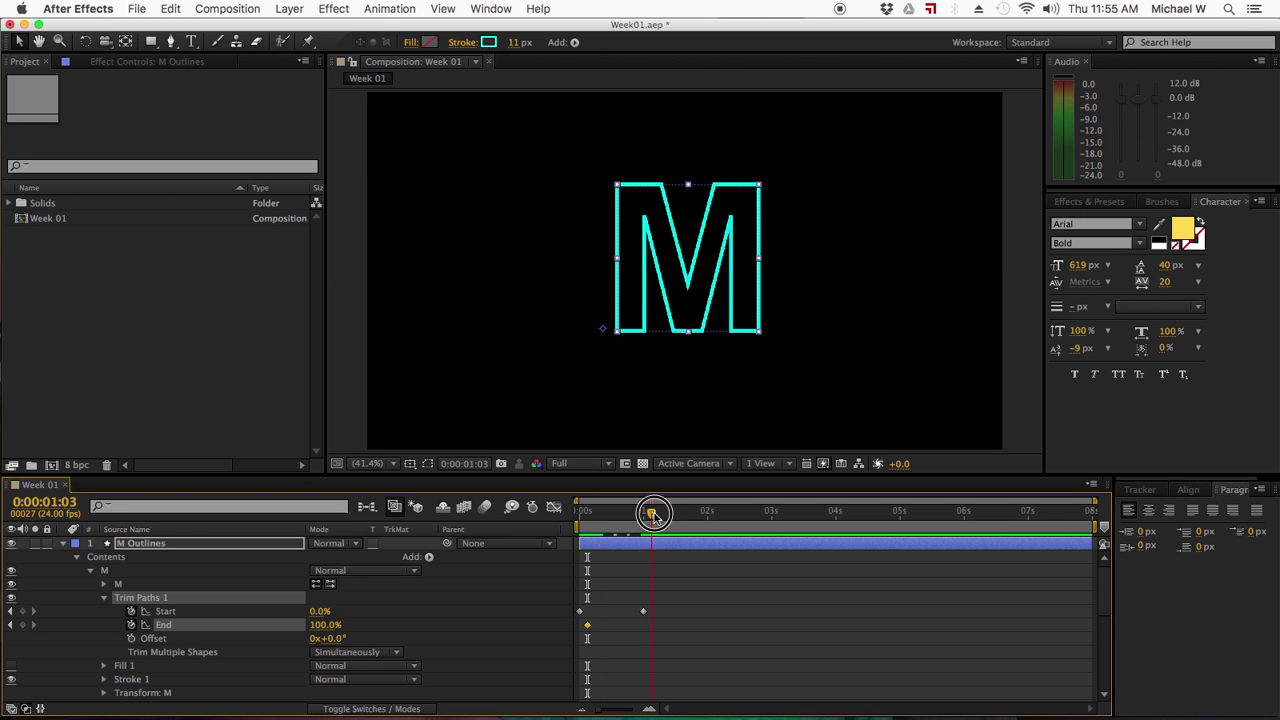
{"action": "left_click", "coordinate": [323, 626]}
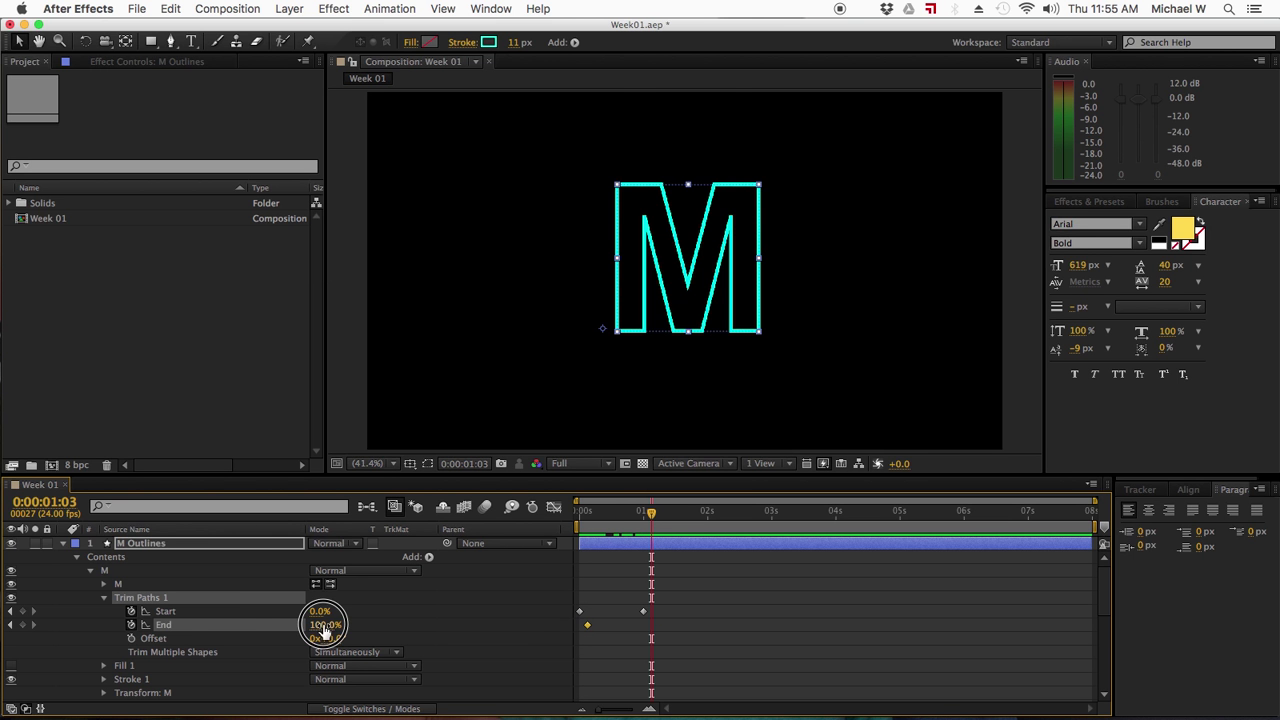
{"action": "left_click_drag", "start_coordinate": [323, 626], "coordinate": [234, 626]}
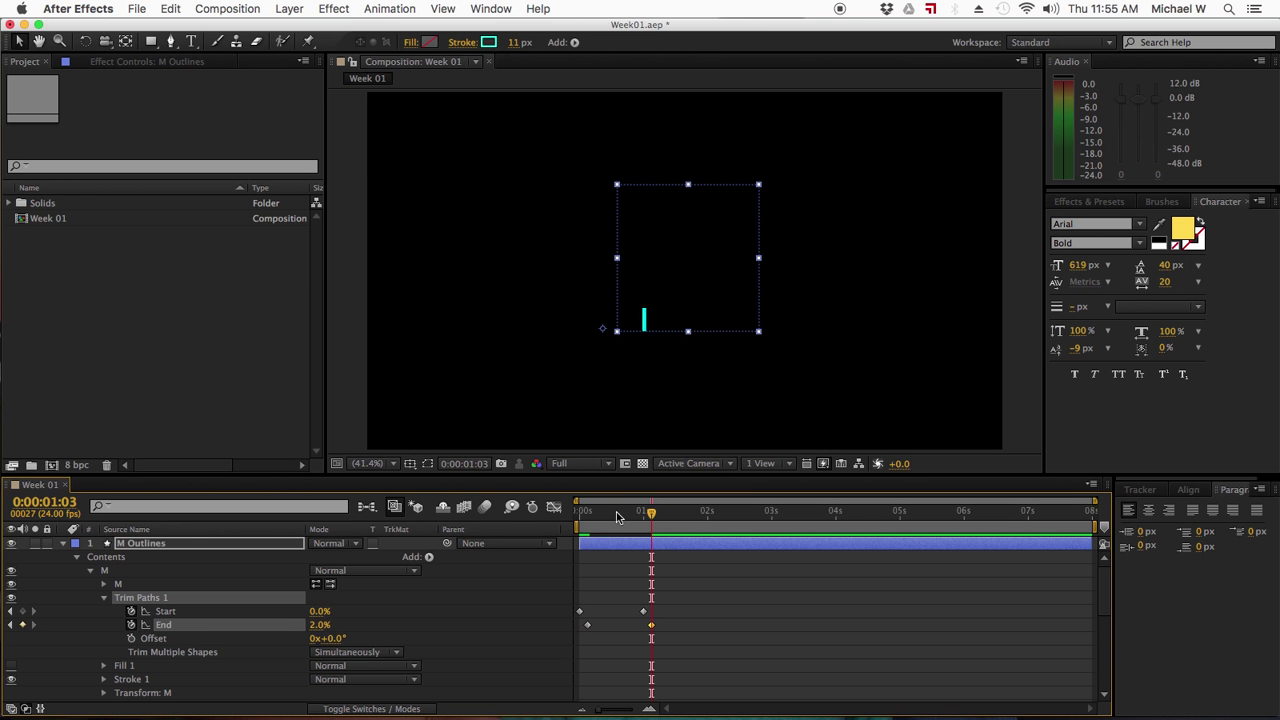
{"action": "mouse_move", "coordinate": [618, 516]}
{"action": "left_mouse_down"}
{"action": "mouse_move", "coordinate": [572, 515]}
{"action": "mouse_move", "coordinate": [641, 515]}
{"action": "left_mouse_up"}
{"action": "left_click", "coordinate": [680, 543]}
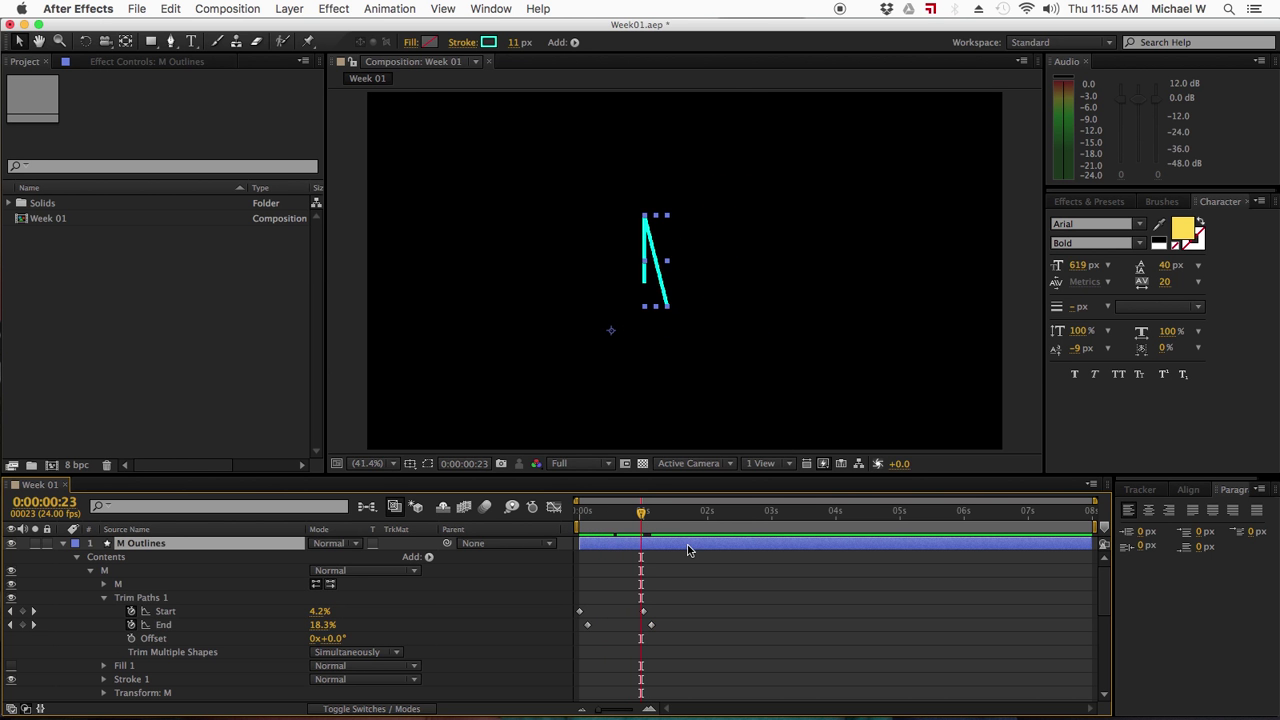
Step: Duplicate M Outlines with Cmd+D and shift the copy slightly later in the timeline
{"action": "key", "text": "super+d"}
{"action": "left_click", "coordinate": [673, 549]}
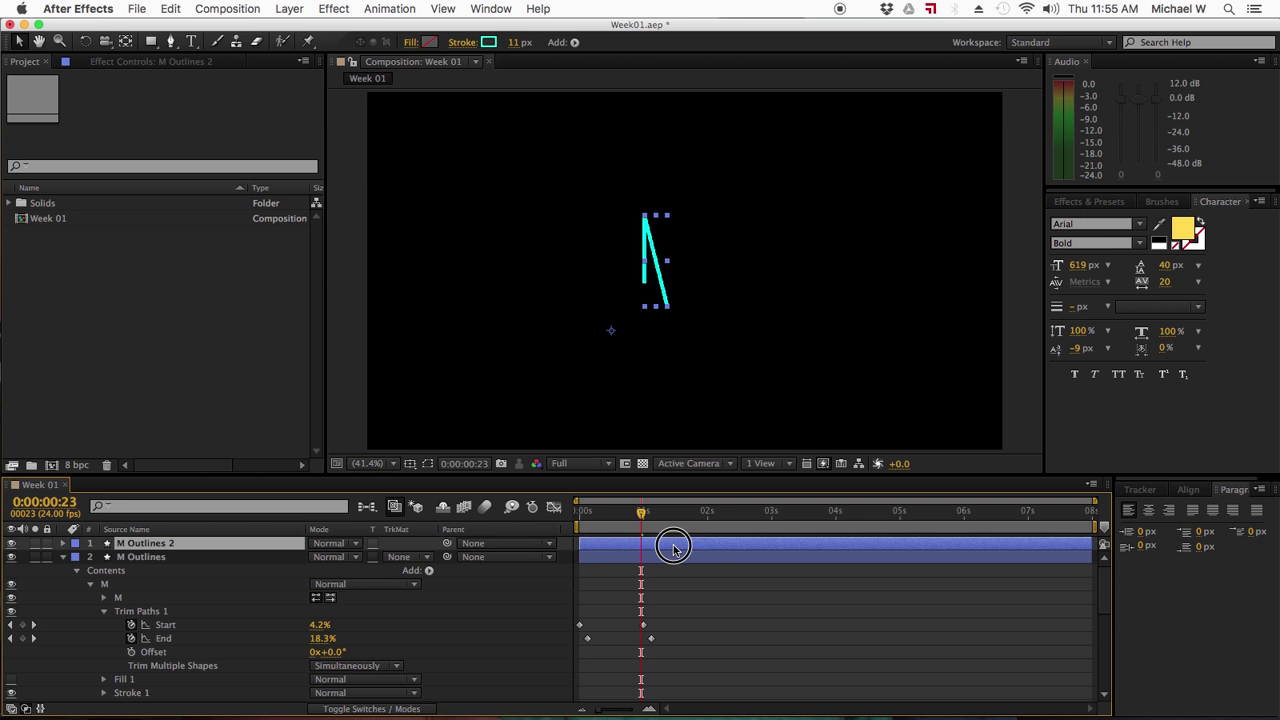
{"action": "left_click_drag", "start_coordinate": [673, 549], "coordinate": [678, 549]}
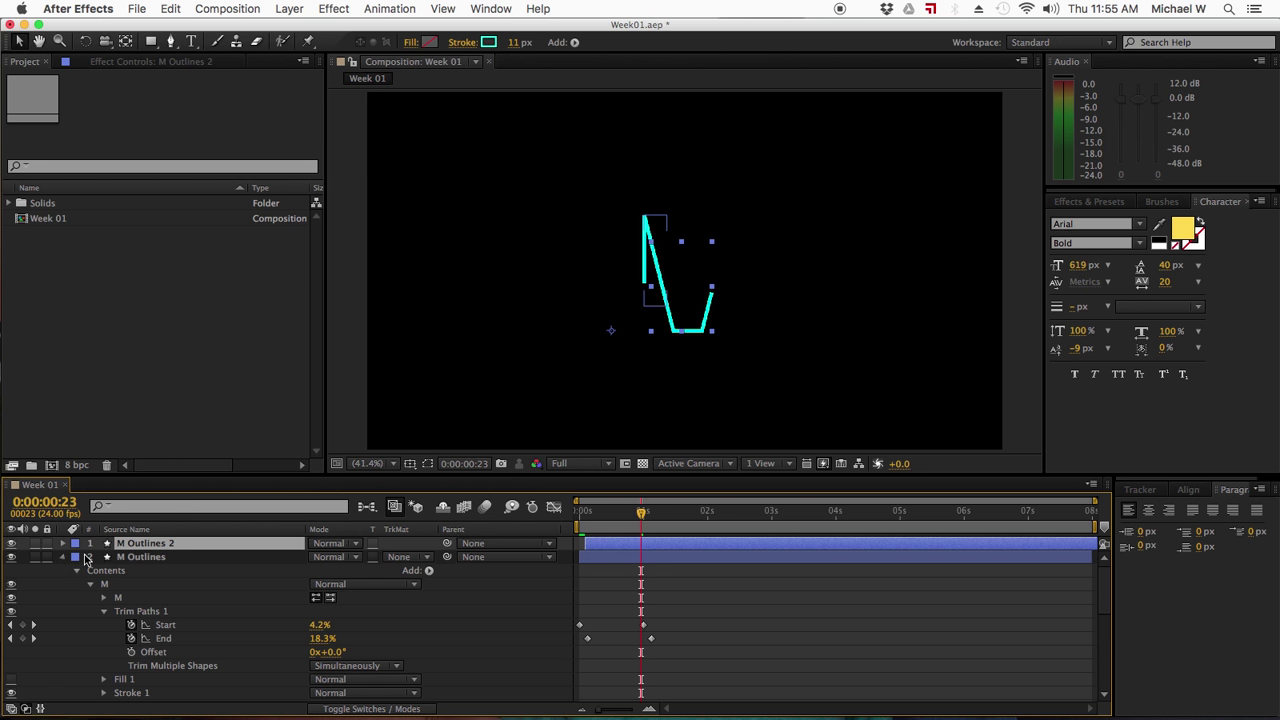
{"action": "left_click", "coordinate": [63, 557]}
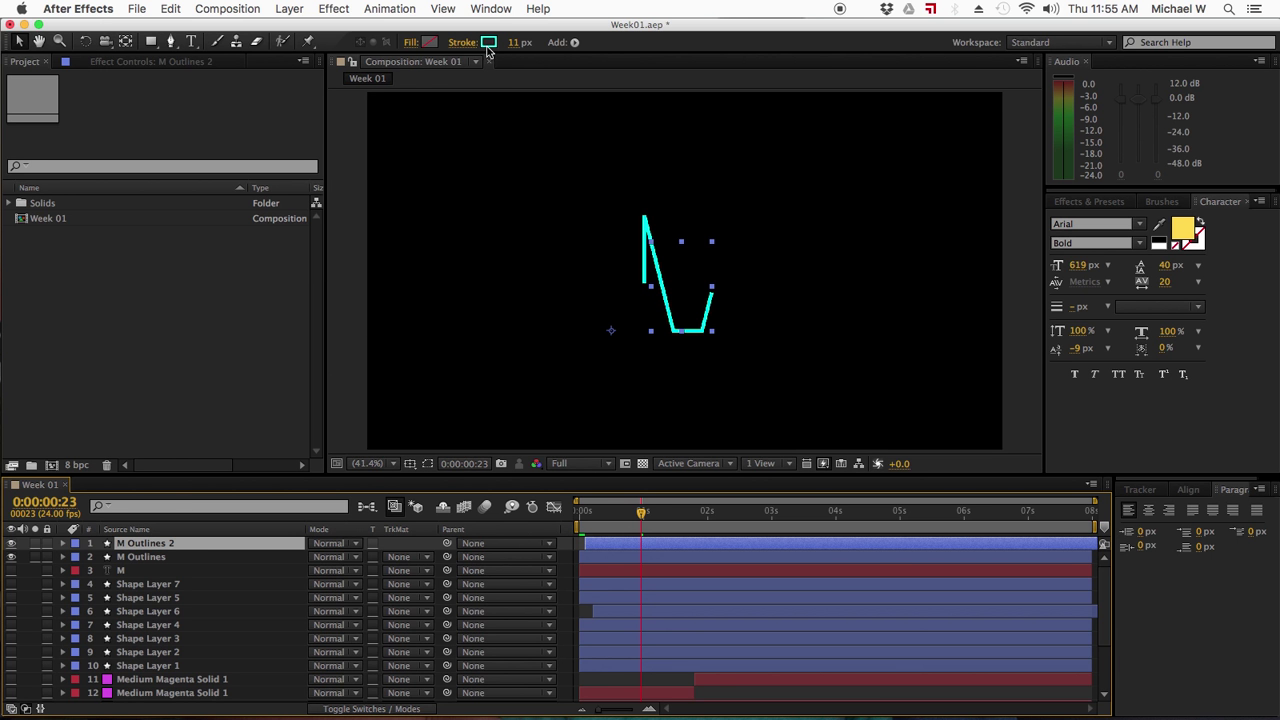
Step: Set the copy's stroke colour to blue 0000FF and compare the strokes near the start
{"action": "left_click", "coordinate": [488, 42]}
{"action": "left_click", "coordinate": [894, 543]}
{"action": "left_click_drag", "start_coordinate": [894, 543], "coordinate": [894, 545]}
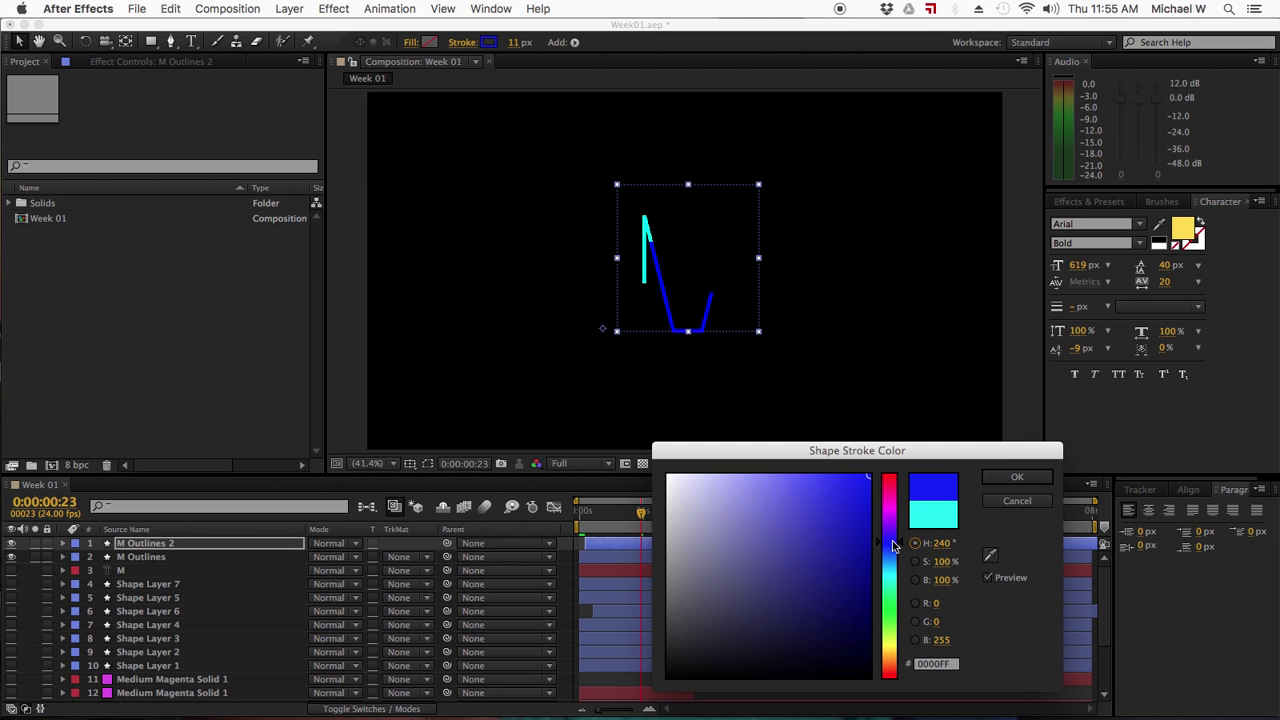
{"action": "left_click", "coordinate": [1029, 484]}
{"action": "mouse_move", "coordinate": [641, 512]}
{"action": "left_mouse_down"}
{"action": "mouse_move", "coordinate": [580, 520]}
{"action": "mouse_move", "coordinate": [665, 517]}
{"action": "mouse_move", "coordinate": [598, 517]}
{"action": "left_mouse_up"}
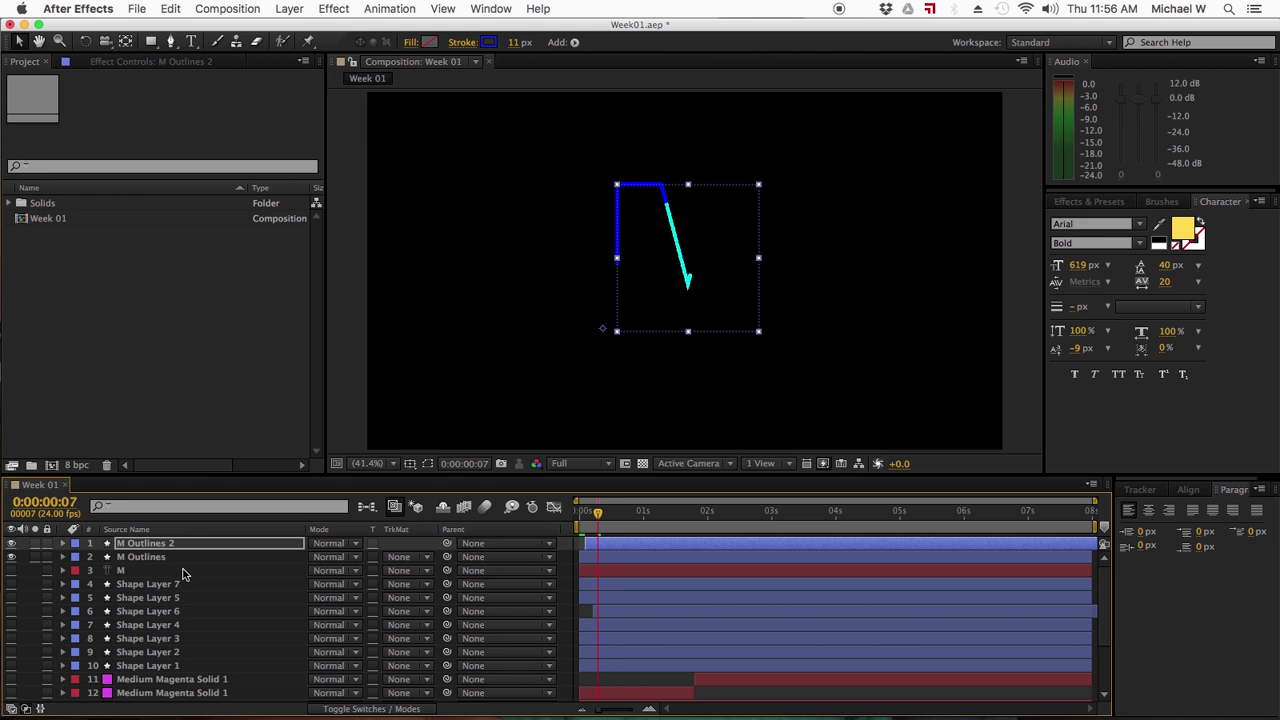
{"action": "left_click", "coordinate": [147, 549]}
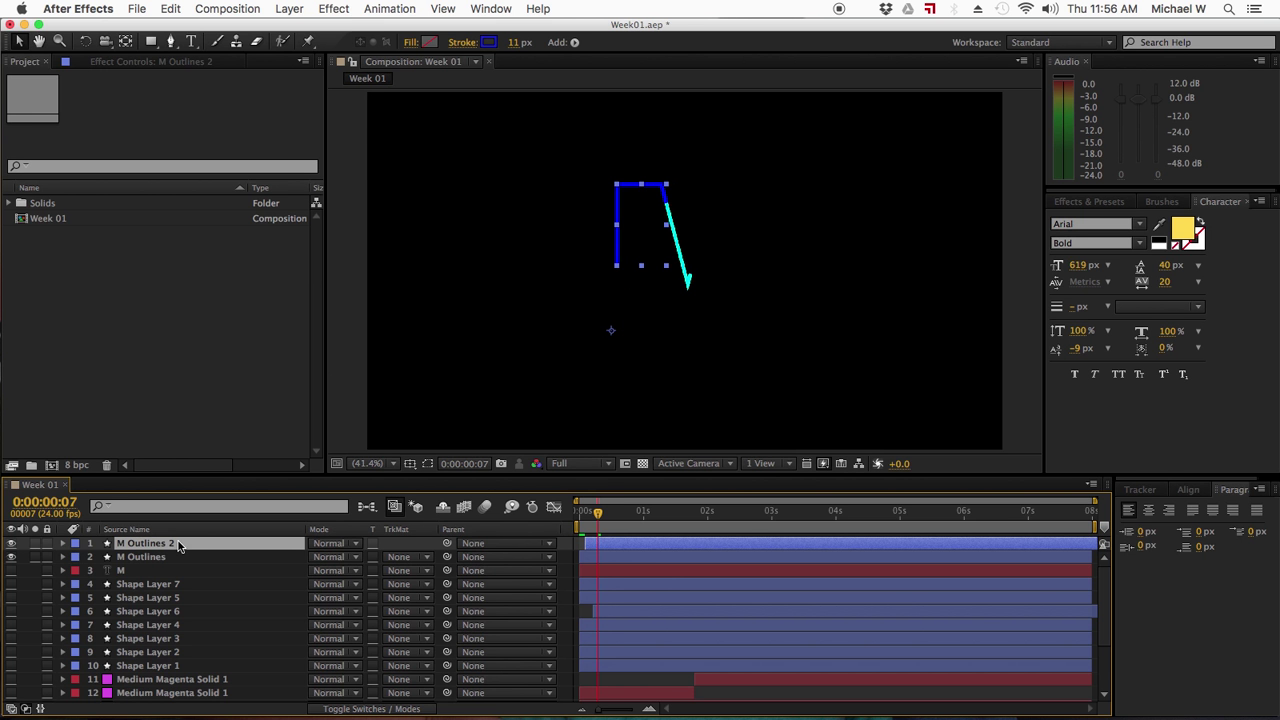
Step: Duplicate the outline as M Outlines 3, shift it a few frames later, and move its End keyframe to the playhead
{"action": "key", "text": "super+d"}
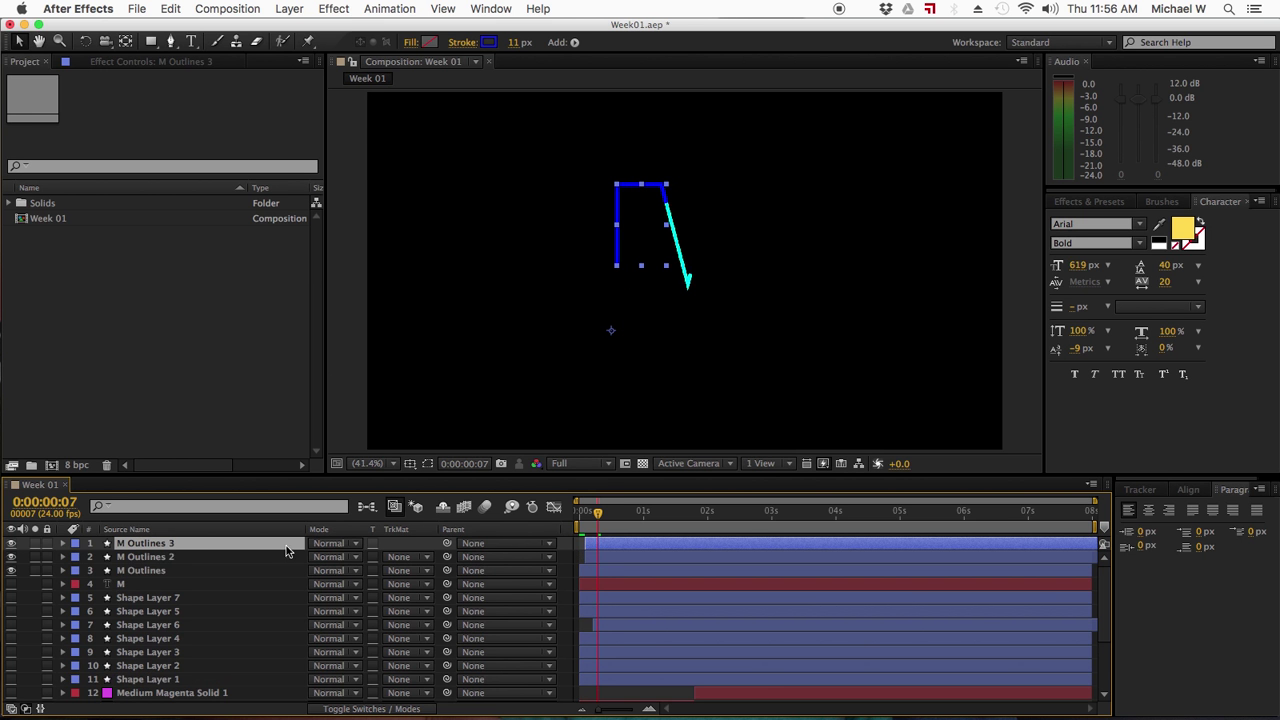
{"action": "left_click", "coordinate": [638, 544]}
{"action": "left_click_drag", "start_coordinate": [638, 544], "coordinate": [646, 545]}
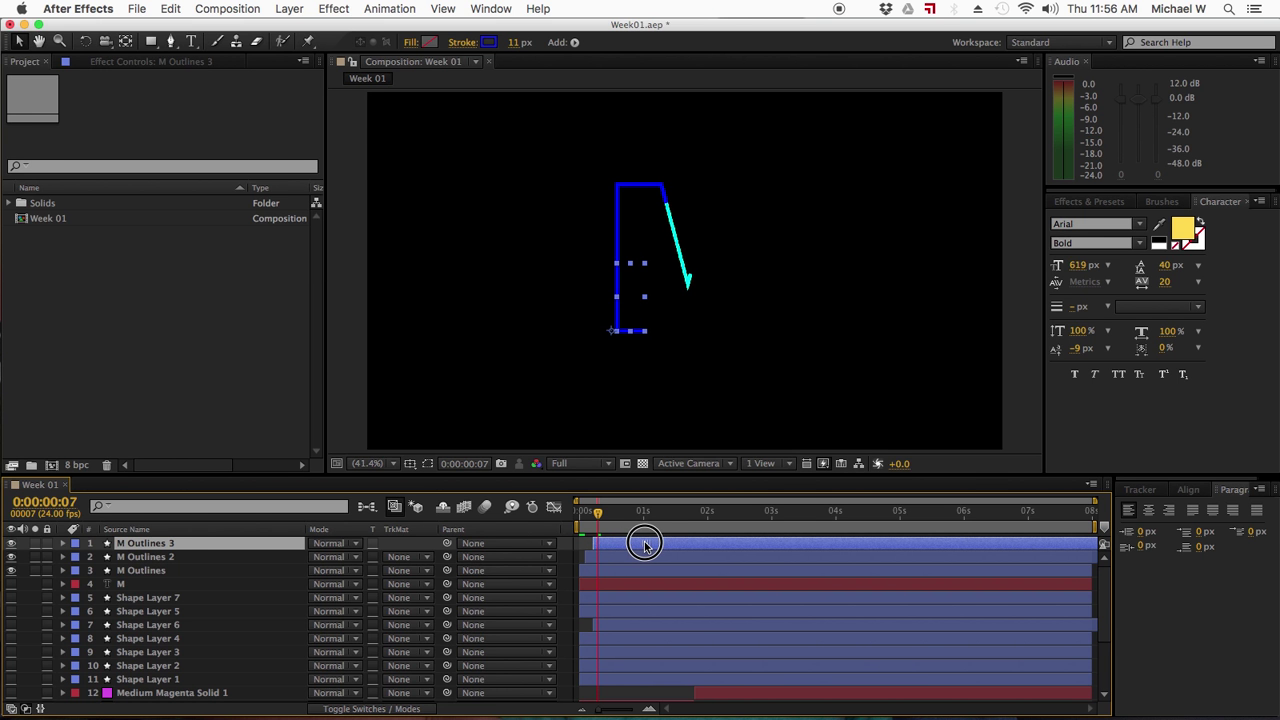
{"action": "key", "text": "u"}
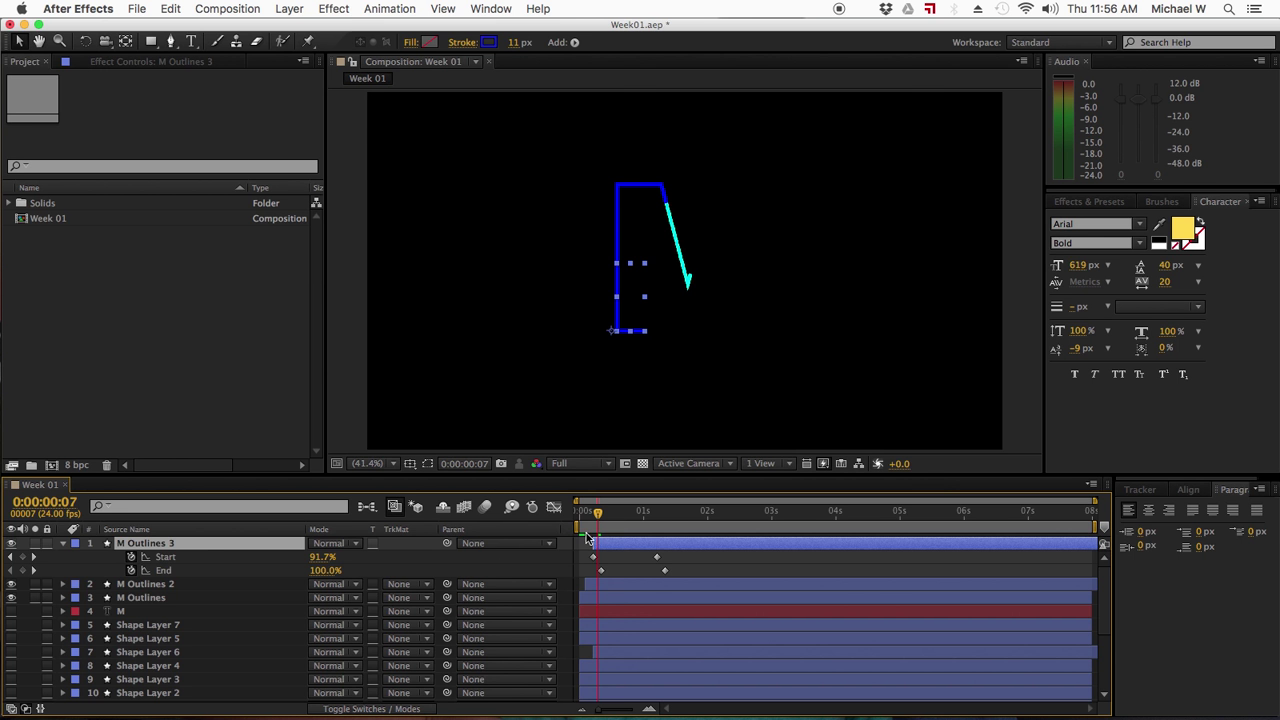
{"action": "left_click_drag", "start_coordinate": [665, 570], "coordinate": [584, 579]}
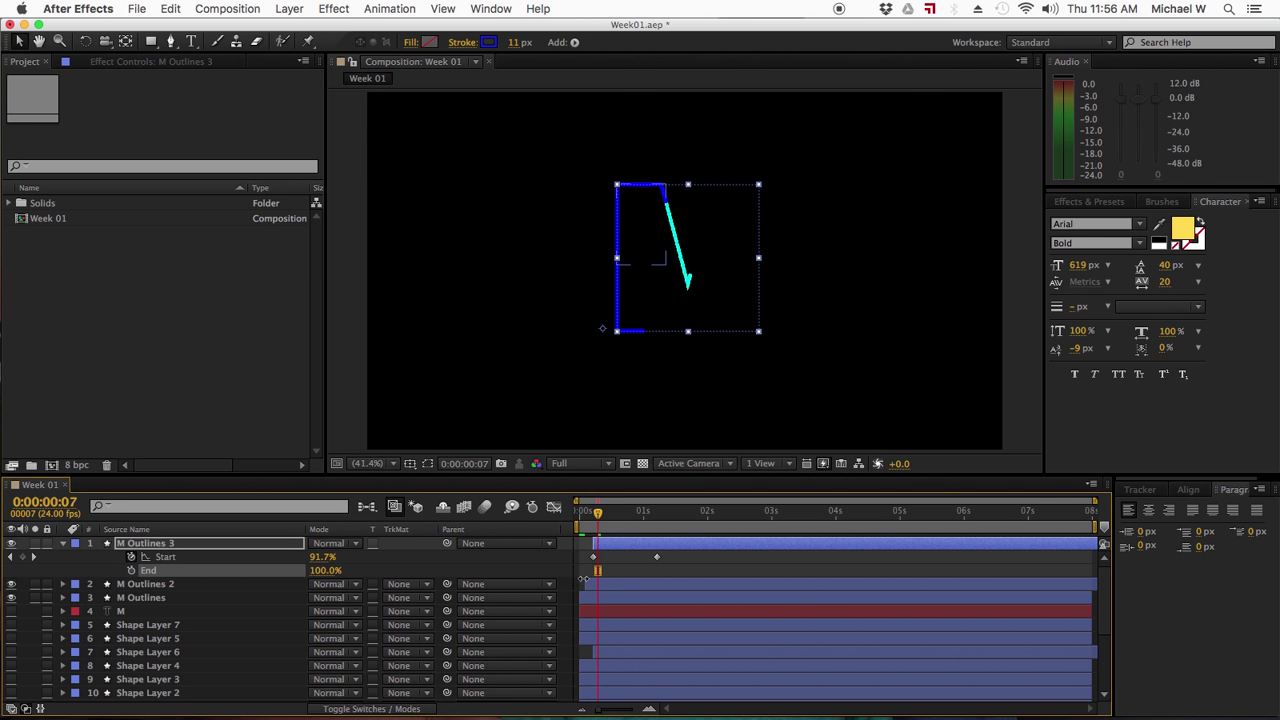
Step: Change the M Outlines 3 stroke colour to orange FF6E00, then rewind to the composition start
{"action": "left_click", "coordinate": [489, 42]}
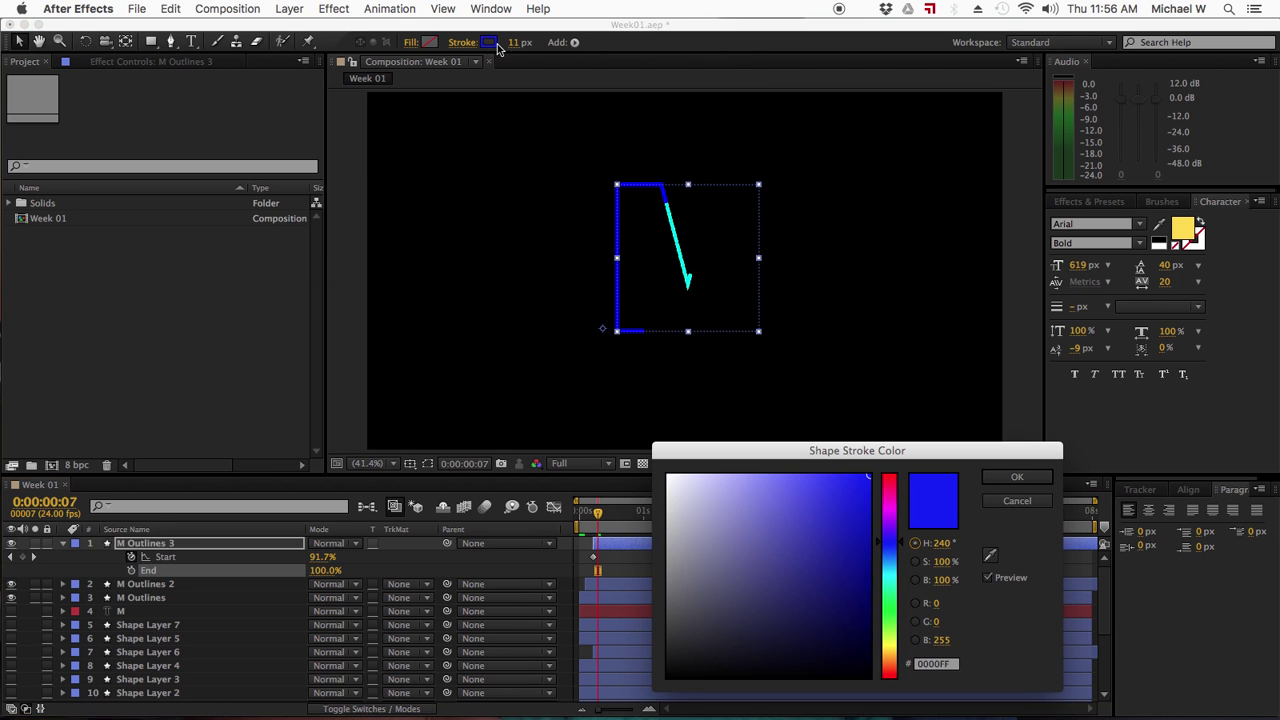
{"action": "left_click_drag", "start_coordinate": [897, 627], "coordinate": [889, 663]}
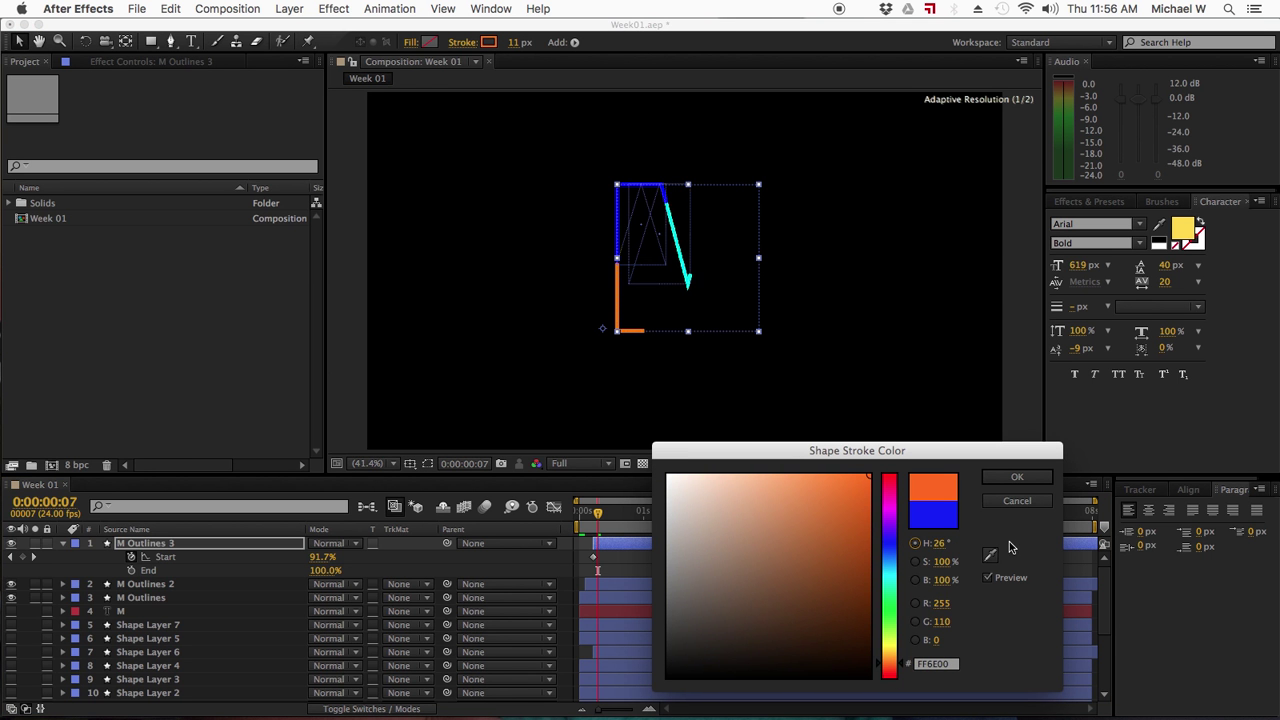
{"action": "left_click", "coordinate": [1017, 478]}
{"action": "left_click", "coordinate": [603, 522]}
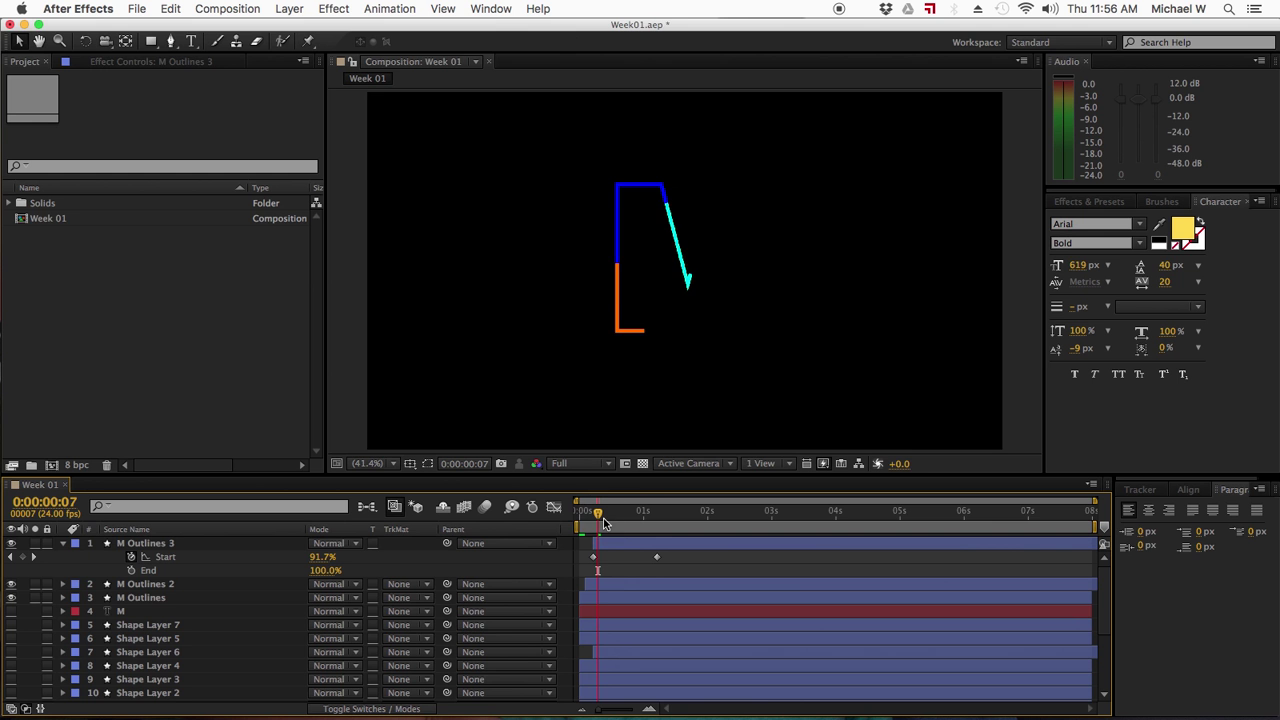
{"action": "mouse_move", "coordinate": [603, 522]}
{"action": "left_mouse_down"}
{"action": "mouse_move", "coordinate": [570, 512]}
{"action": "mouse_move", "coordinate": [663, 516]}
{"action": "left_mouse_up"}
{"action": "left_click", "coordinate": [678, 543]}
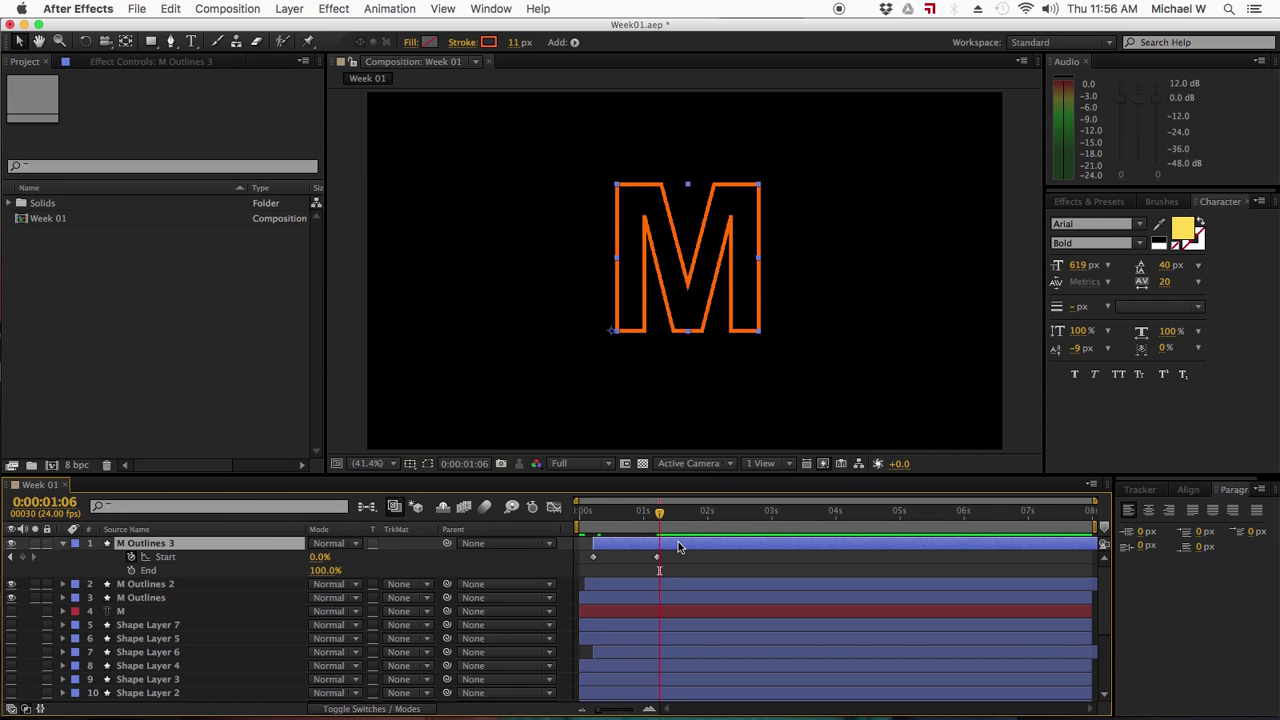
Step: Duplicate into M Outlines 4, trim its in-point to 1:06, and delete its Start keyframes
{"action": "key", "text": "super+d"}
{"action": "left_click", "coordinate": [681, 548]}
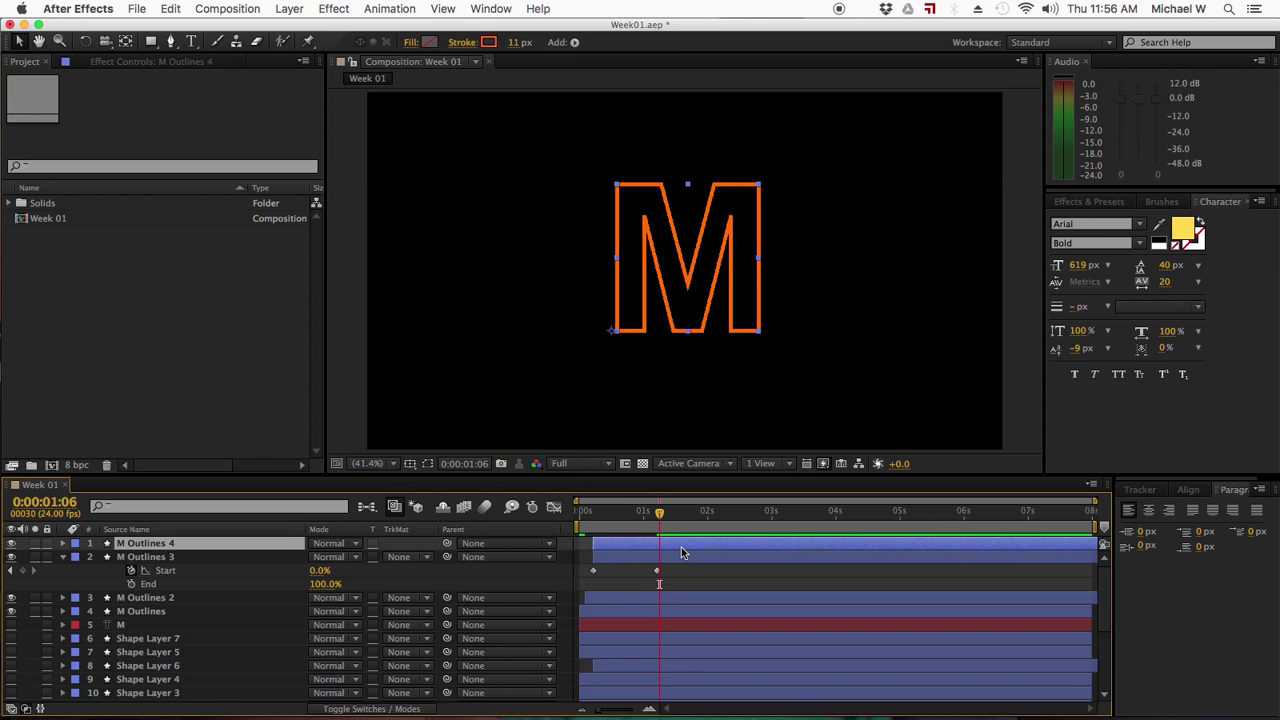
{"action": "key", "text": "alt+bracketleft"}
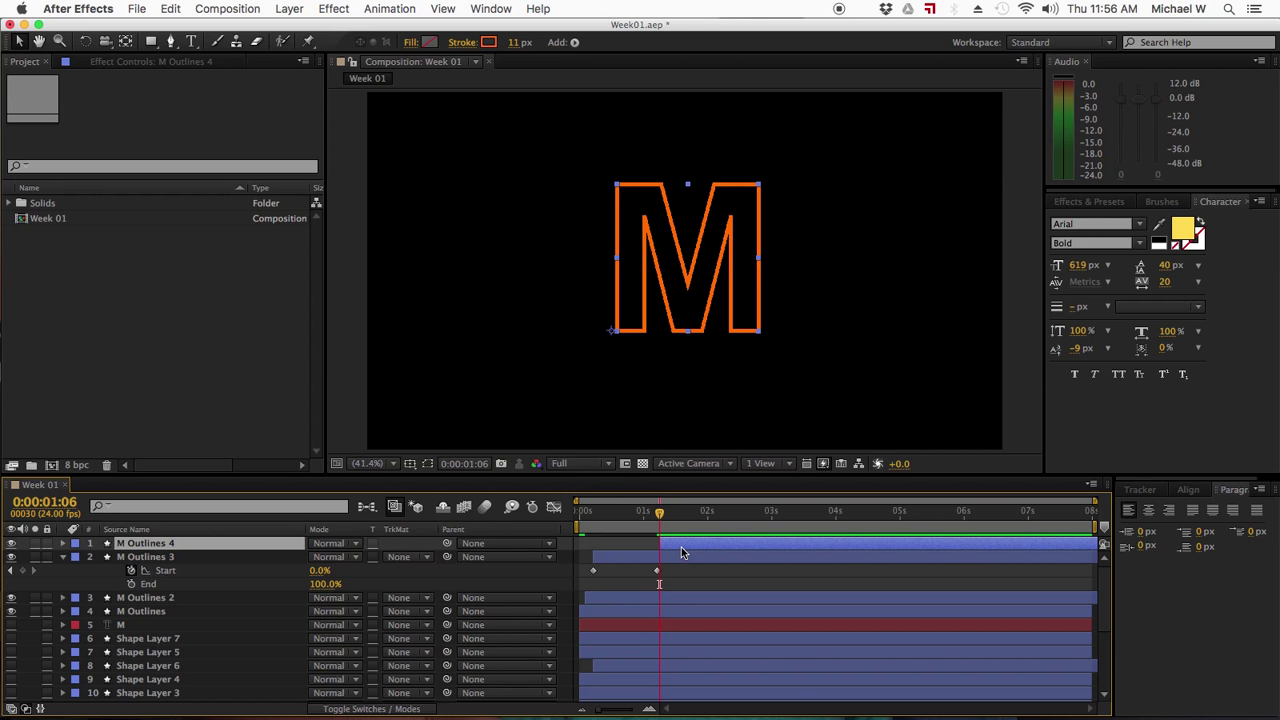
{"action": "key", "text": "u"}
{"action": "left_click", "coordinate": [678, 554]}
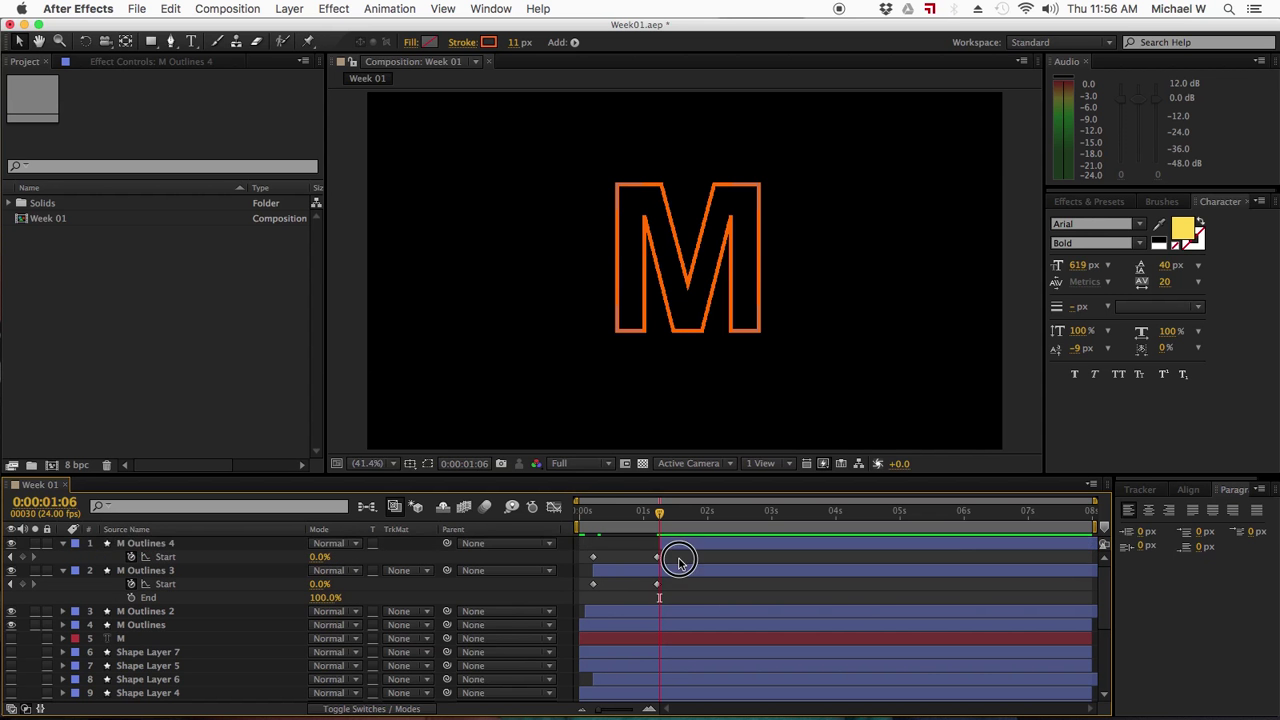
{"action": "key", "text": "Delete"}
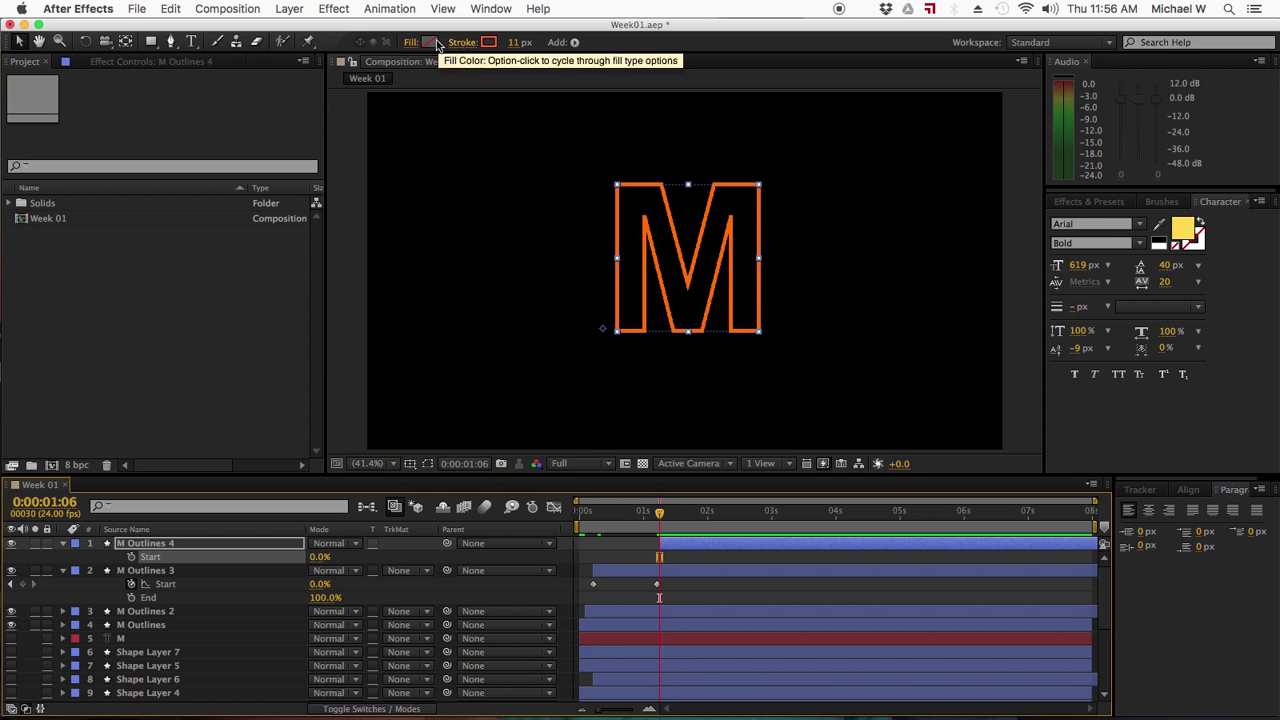
Step: Give M Outlines 4 a solid yellow fill
{"action": "left_click", "coordinate": [411, 44]}
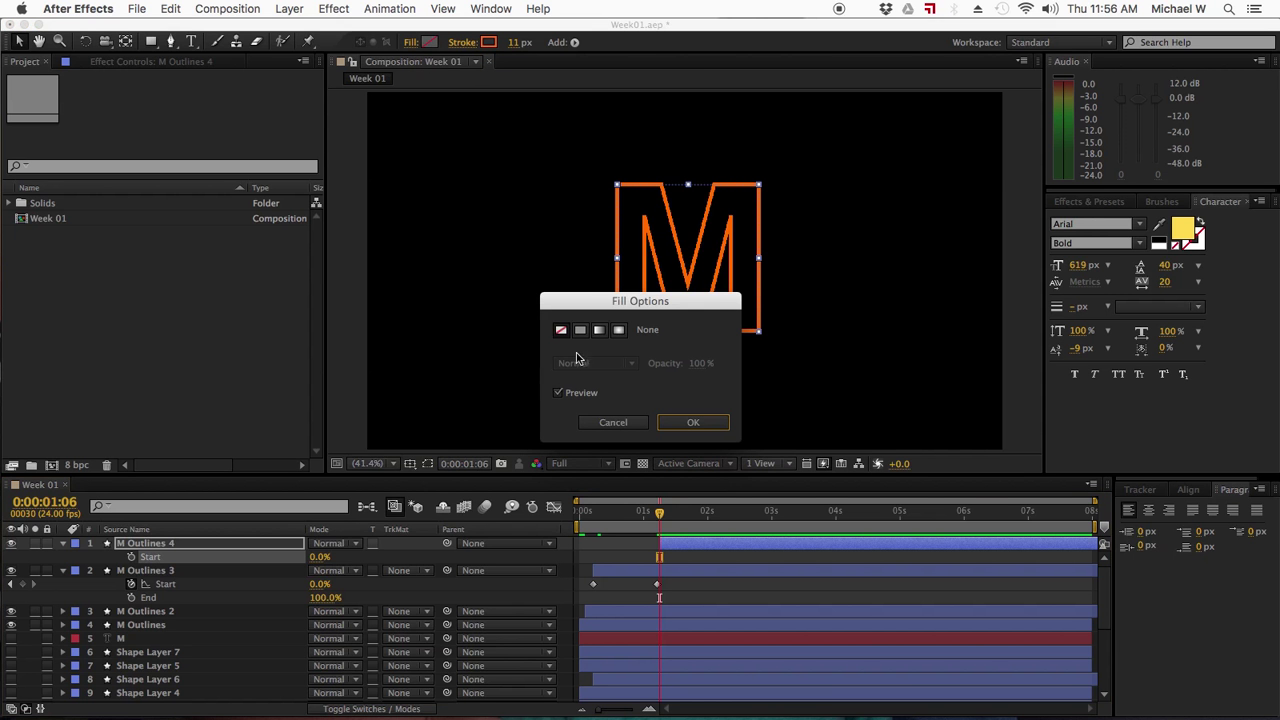
{"action": "left_click", "coordinate": [580, 331]}
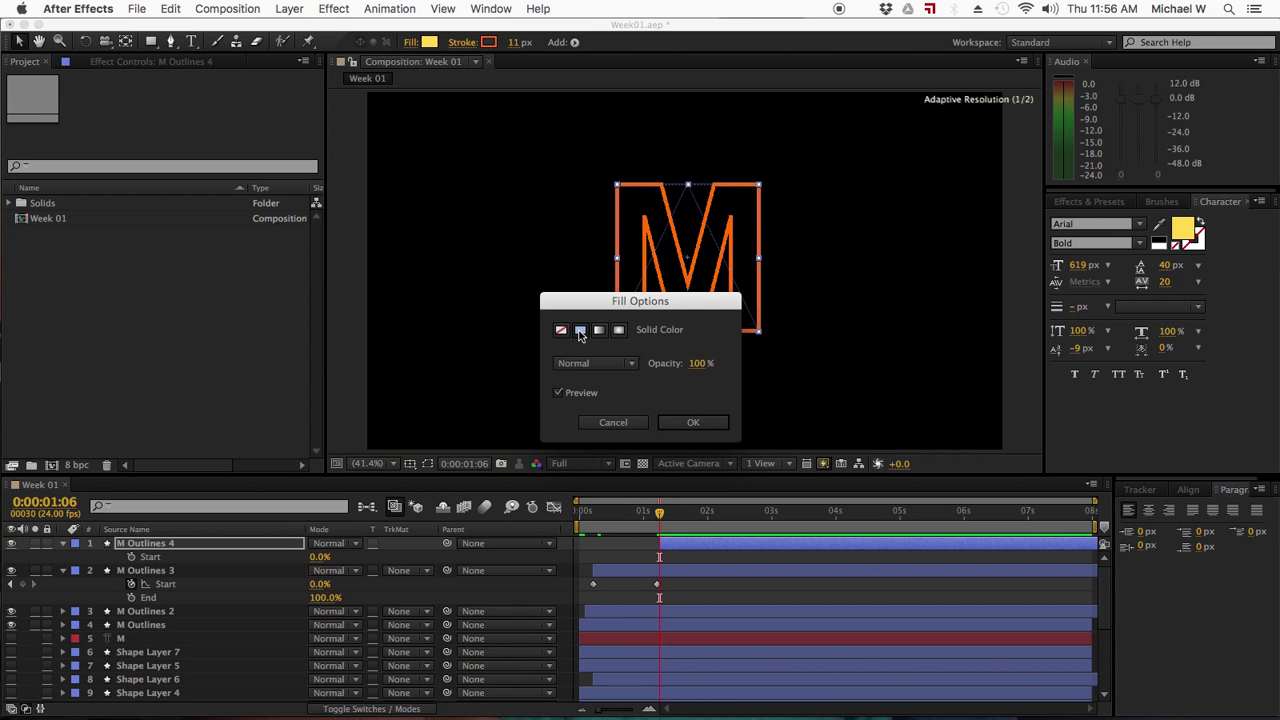
{"action": "left_click", "coordinate": [690, 423]}
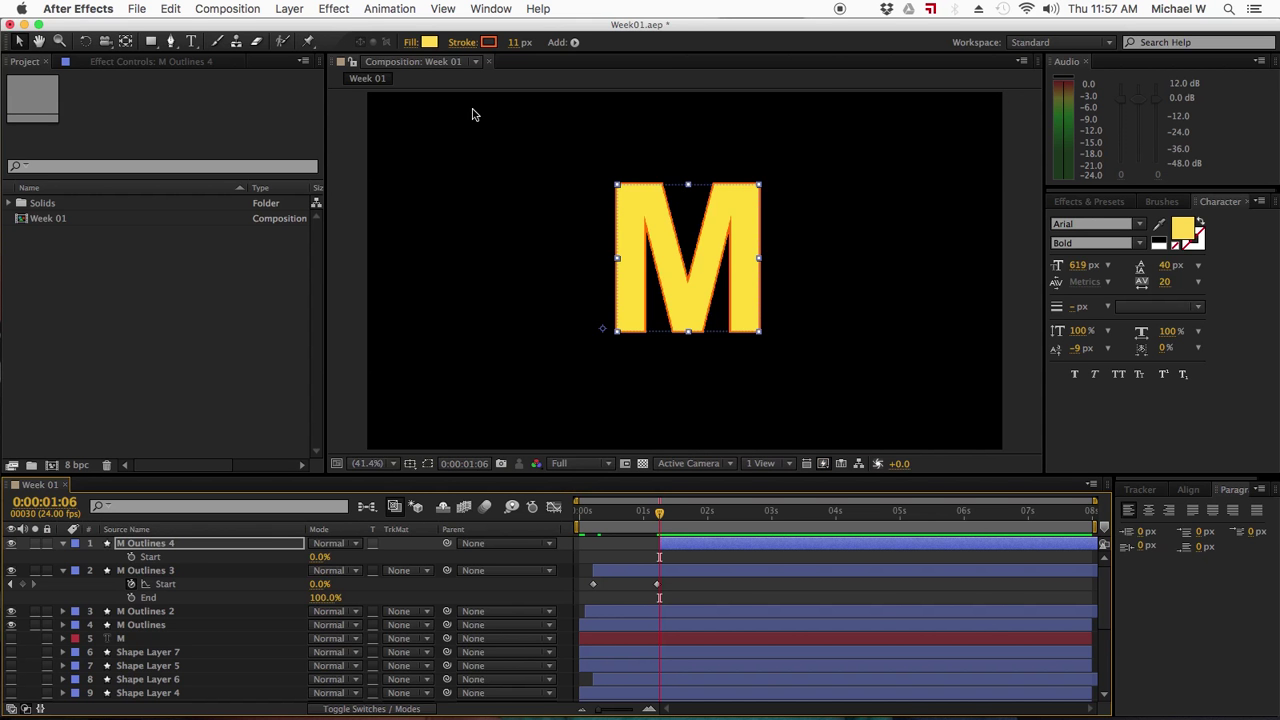
Step: Expand M Outlines 4's properties to show its Transform group
{"action": "left_click", "coordinate": [66, 549]}
{"action": "left_click", "coordinate": [63, 543]}
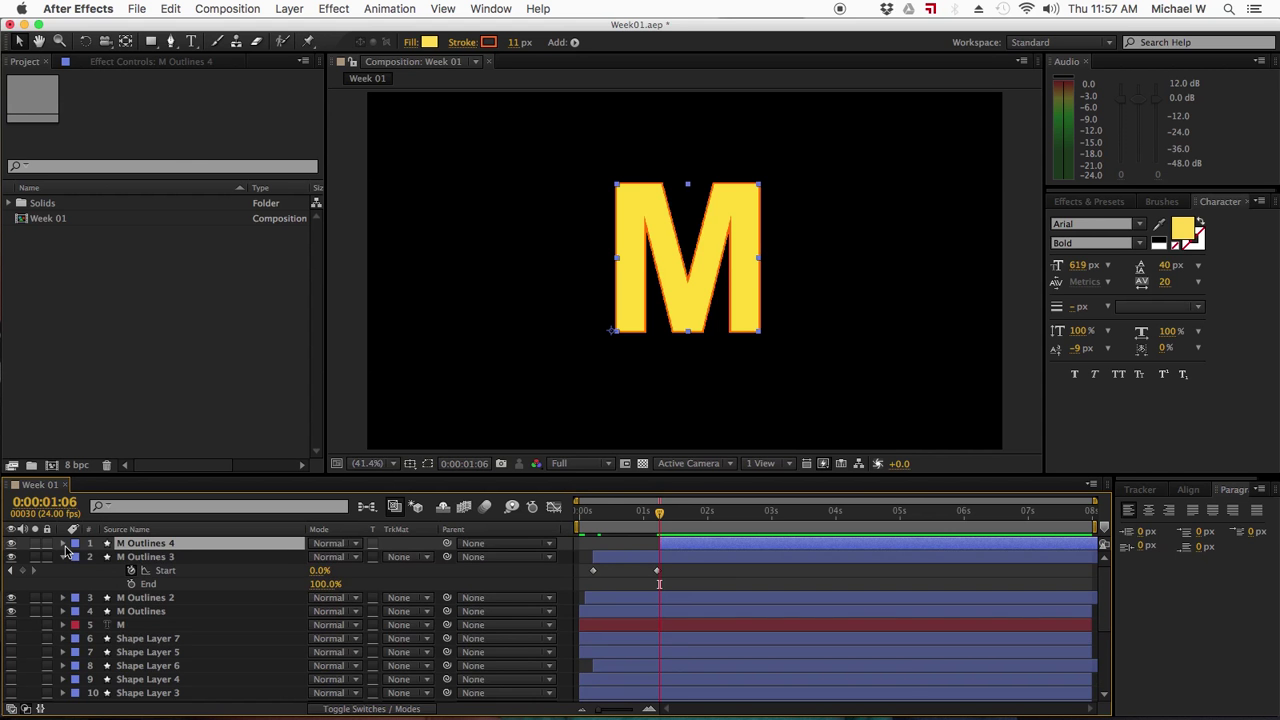
{"action": "left_click", "coordinate": [63, 543]}
{"action": "left_click", "coordinate": [63, 543]}
{"action": "left_click", "coordinate": [63, 543]}
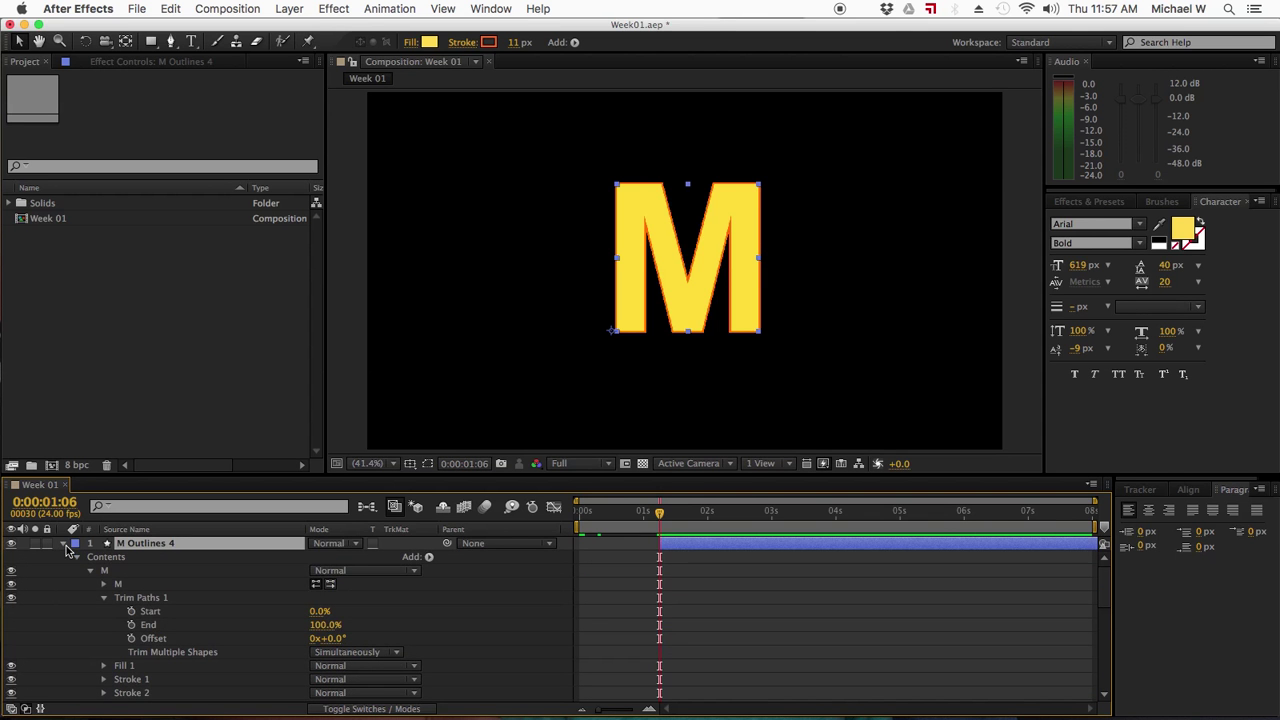
{"action": "scroll", "coordinate": [178, 626], "scroll_direction": "down", "scroll_amount": 3}
{"action": "scroll", "coordinate": [131, 601], "scroll_direction": "up", "scroll_amount": 3}
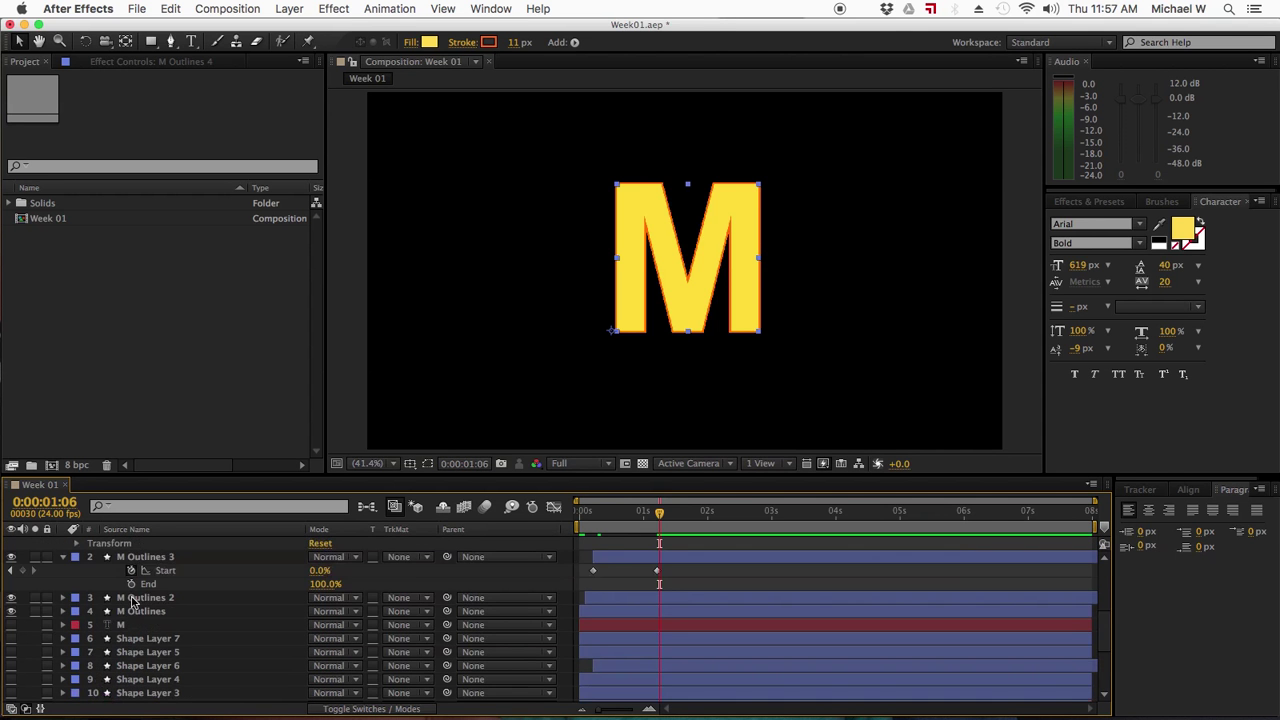
{"action": "left_click", "coordinate": [76, 573]}
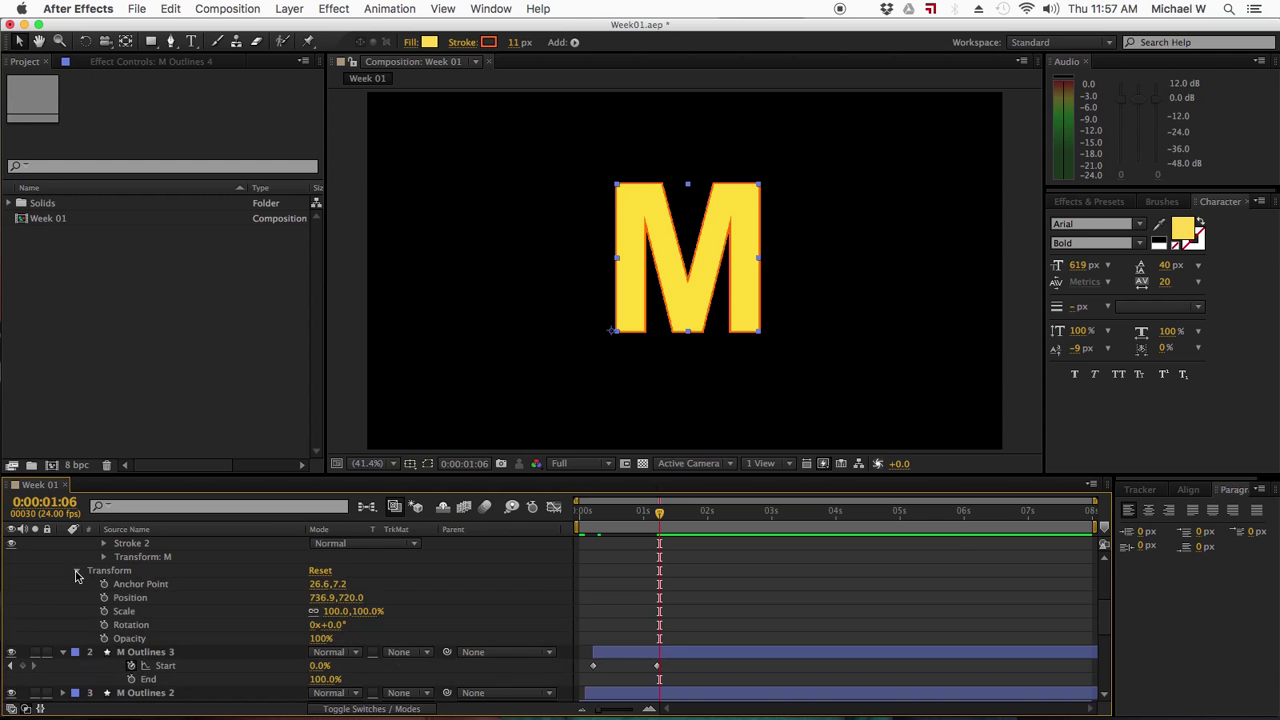
Step: Keyframe M Outlines 4's Opacity from 0% at 1:06 to 100% ten frames later
{"action": "left_click", "coordinate": [104, 638]}
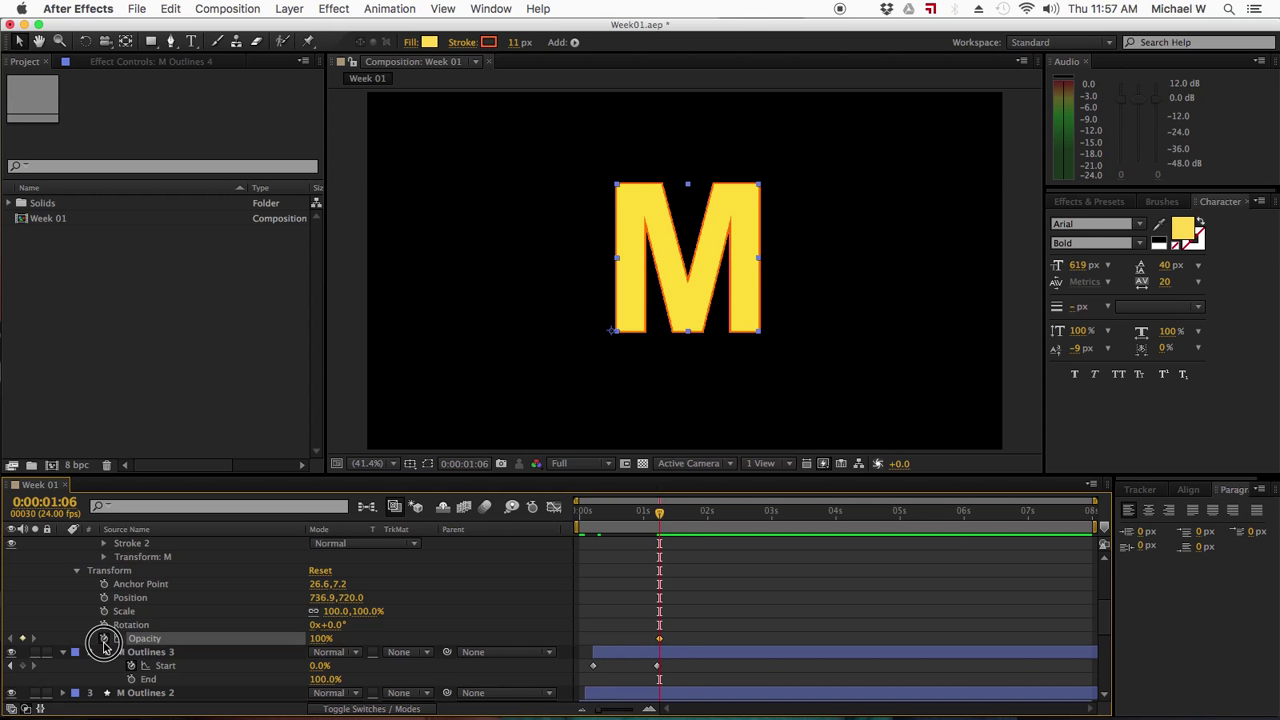
{"action": "left_click_drag", "start_coordinate": [322, 639], "coordinate": [194, 643]}
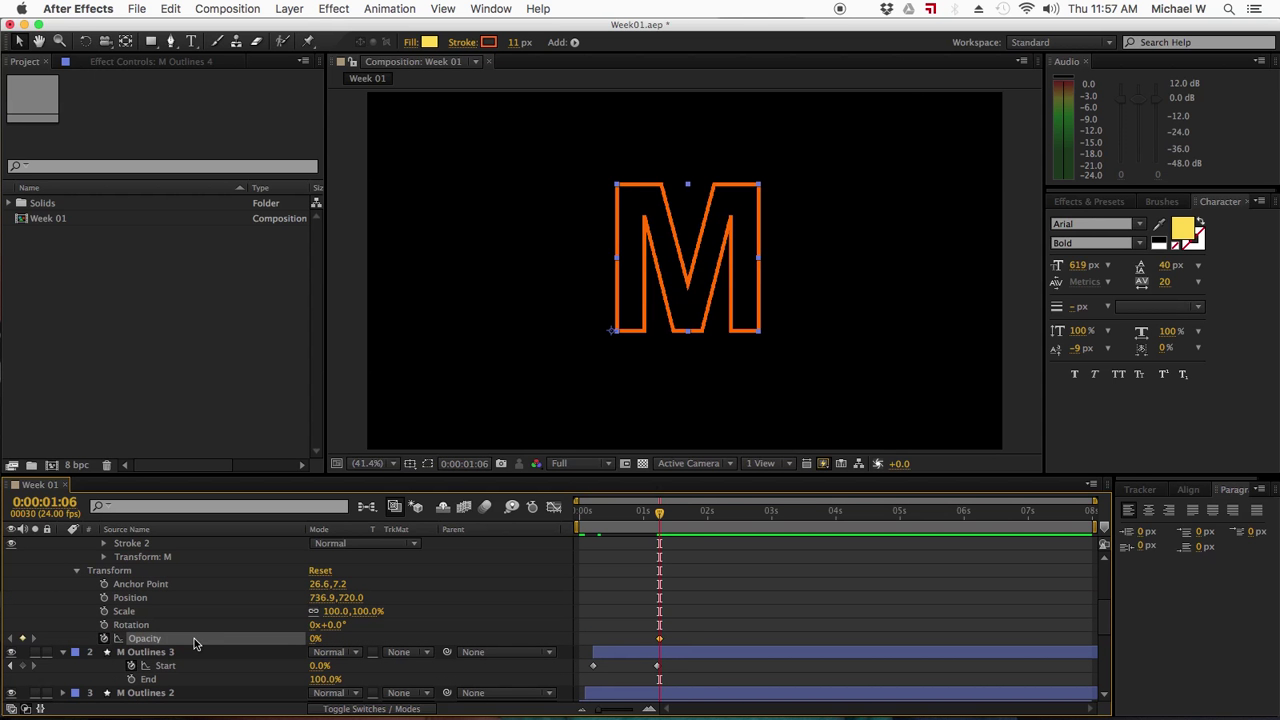
{"action": "key", "text": "shift+Page_Down"}
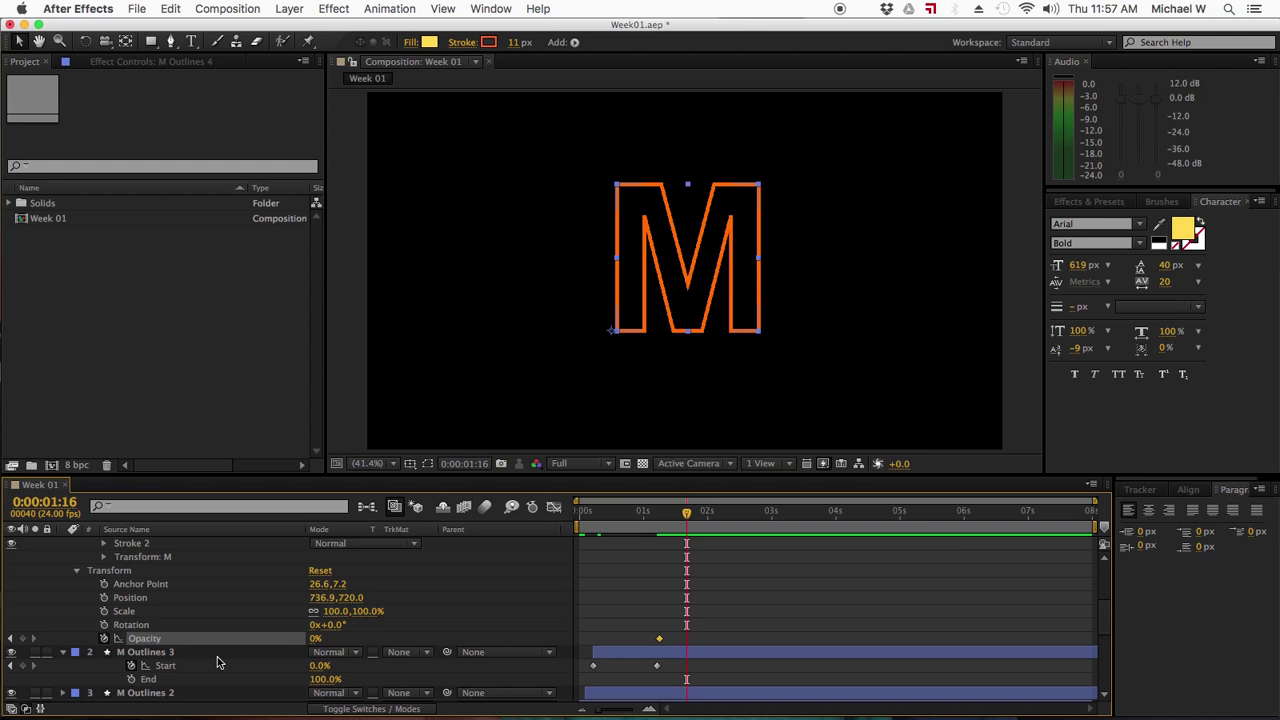
{"action": "left_click_drag", "start_coordinate": [314, 639], "coordinate": [446, 632]}
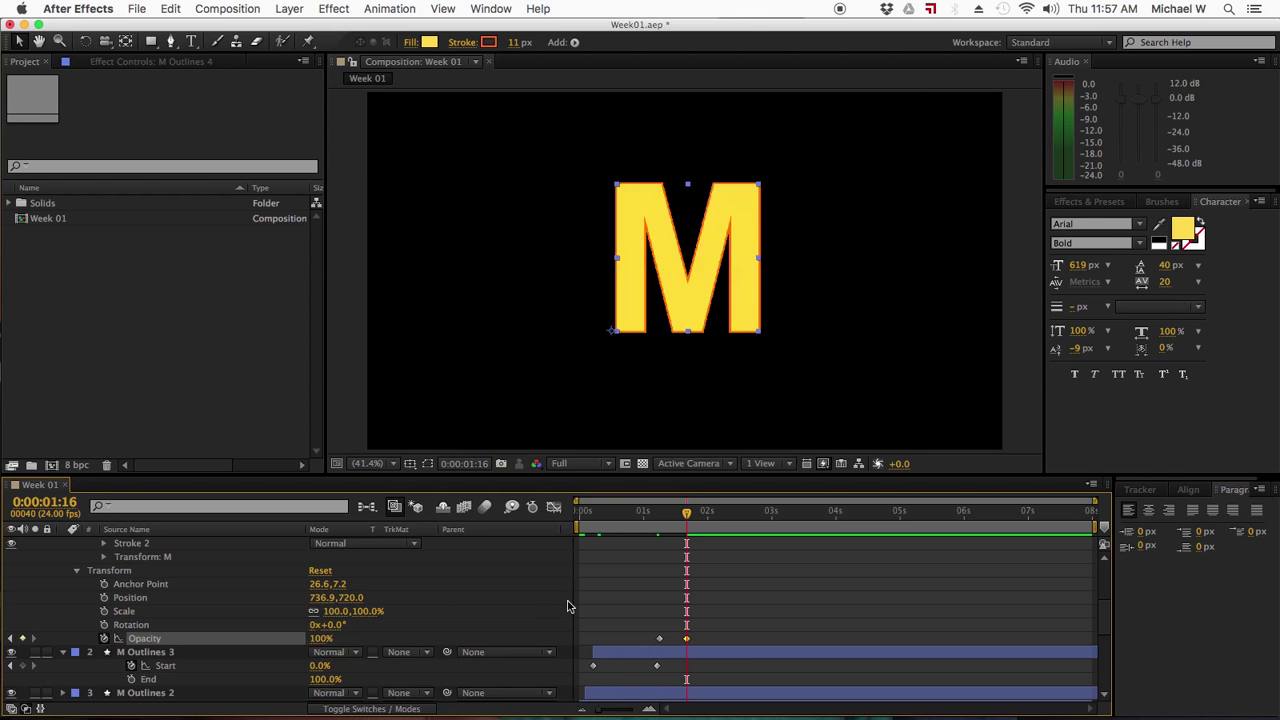
Step: Rewind to the start and preview the fade-in animation twice
{"action": "left_click_drag", "start_coordinate": [641, 523], "coordinate": [543, 528]}
{"action": "key", "text": "space"}
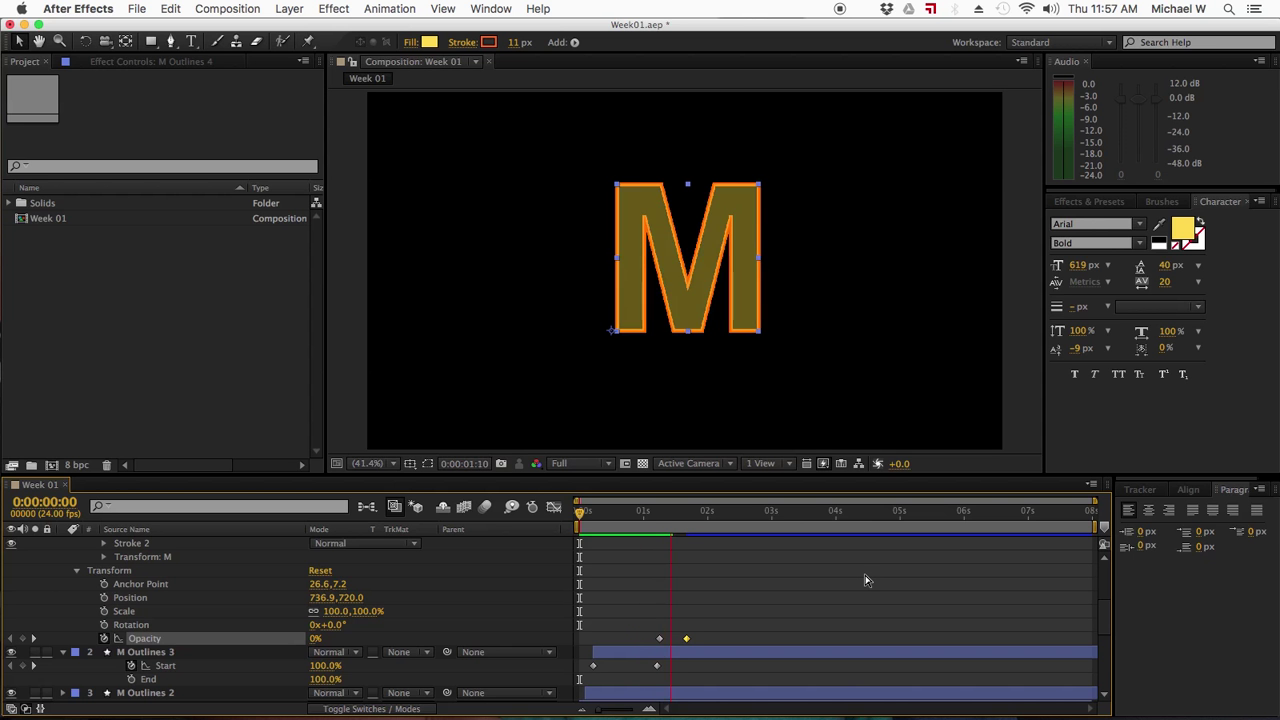
{"action": "left_click", "coordinate": [866, 580]}
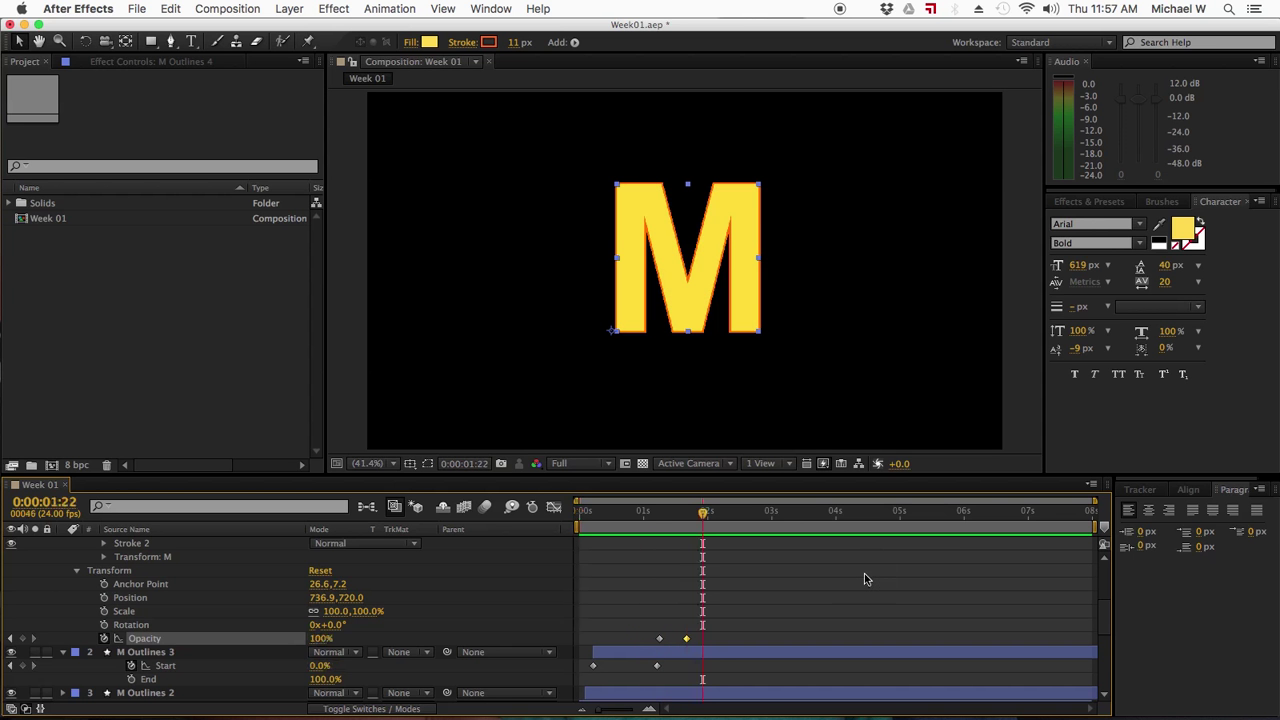
{"action": "key", "text": "space"}
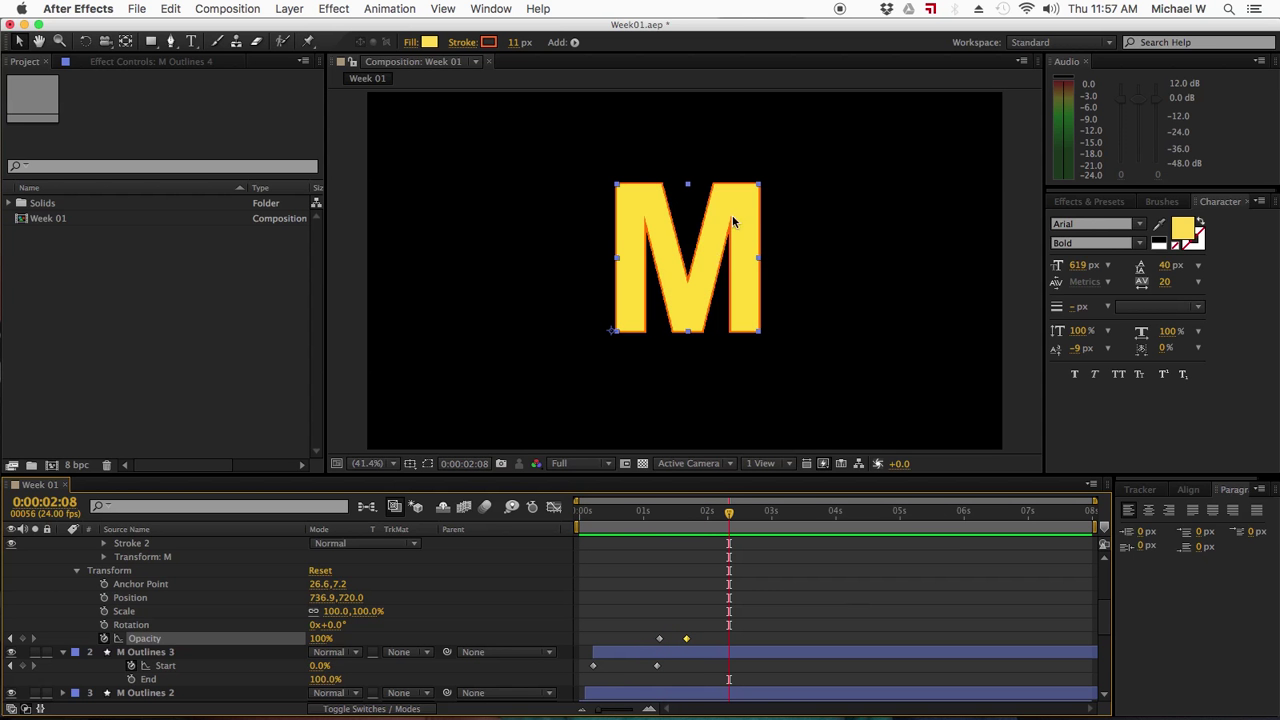